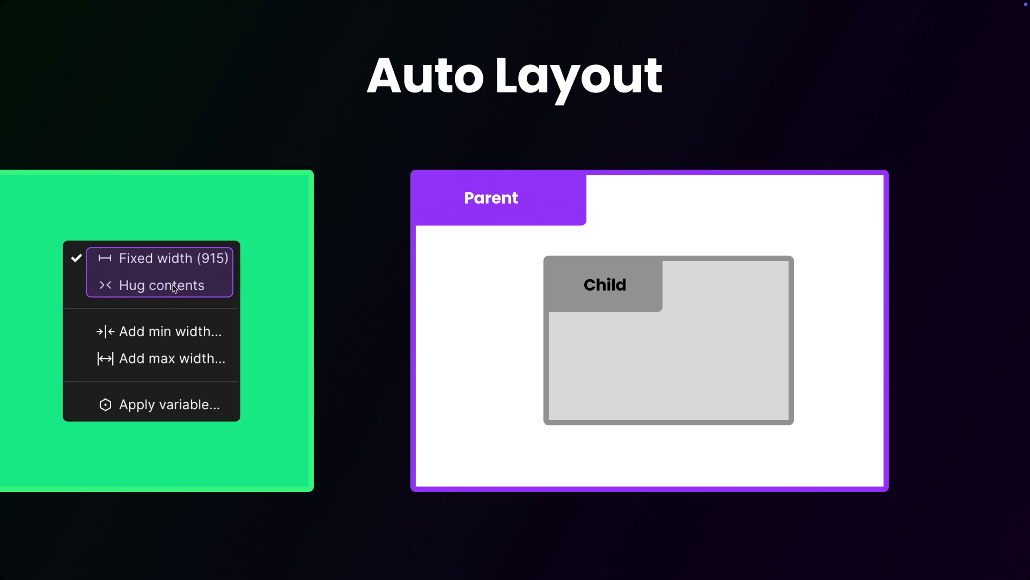
left_click(552, 272)
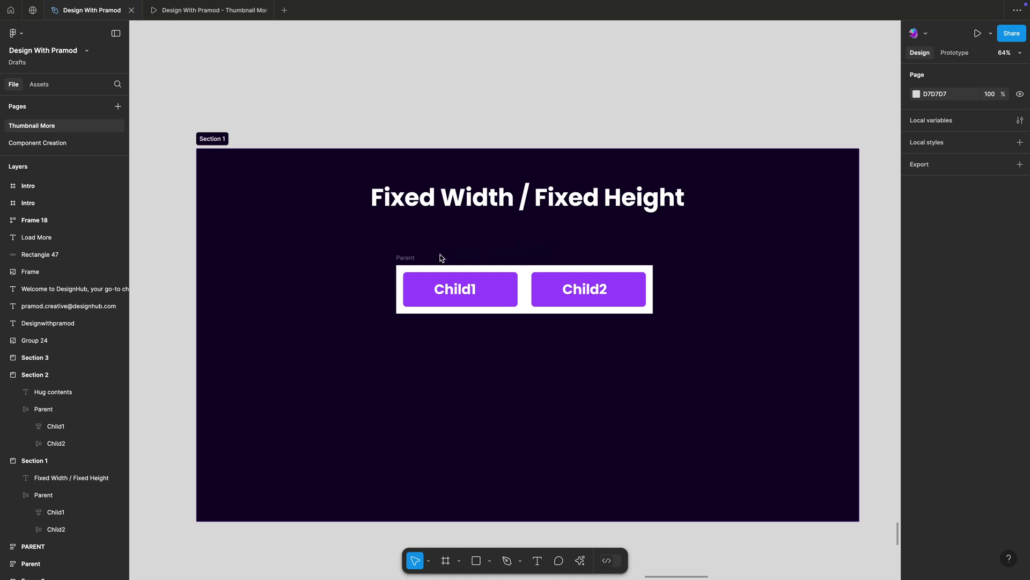
Review the width resizing options available for Child1 in Section 1, leaving them as they are
left_click(425, 281)
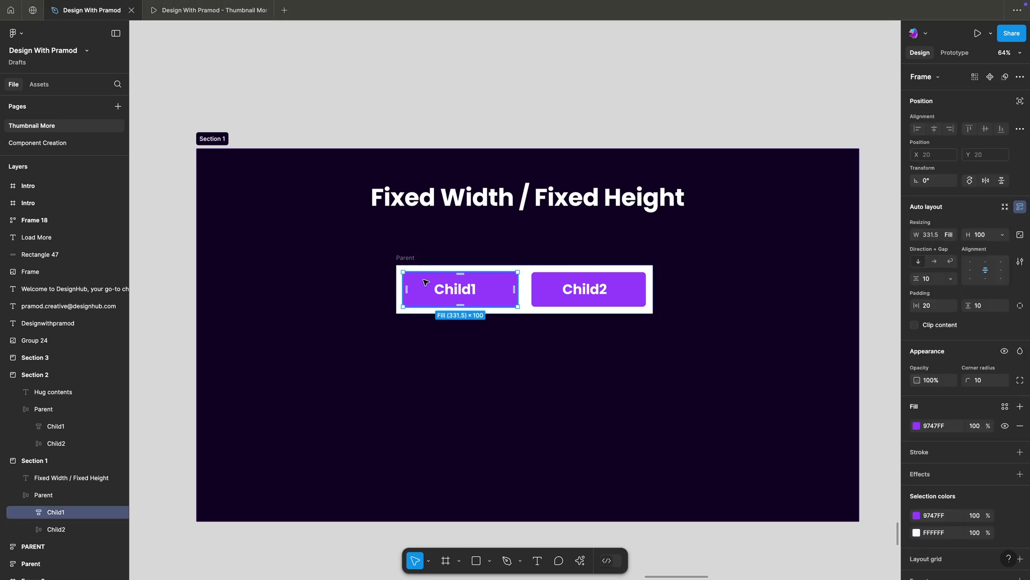
left_click(953, 237)
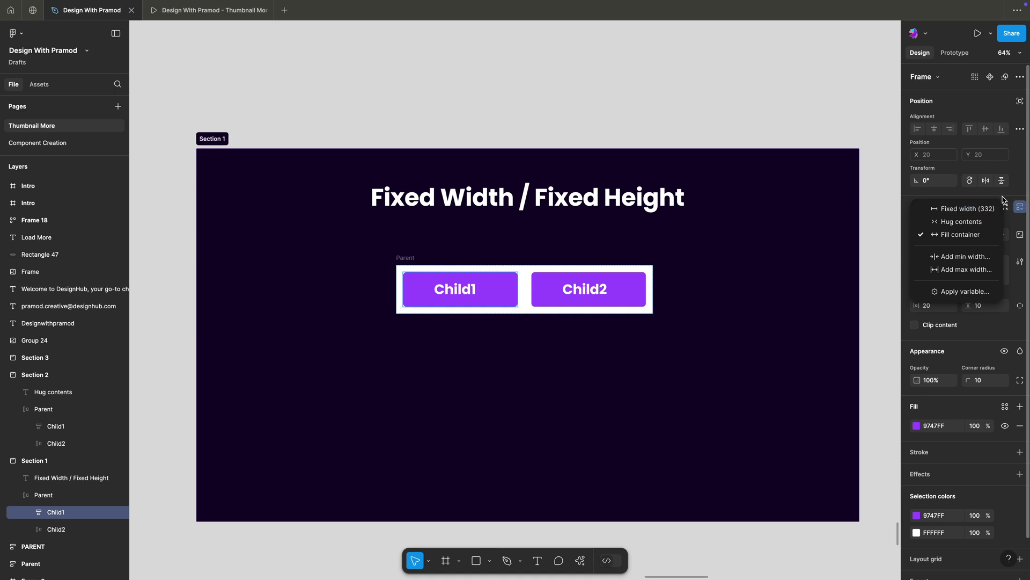
left_click(1016, 220)
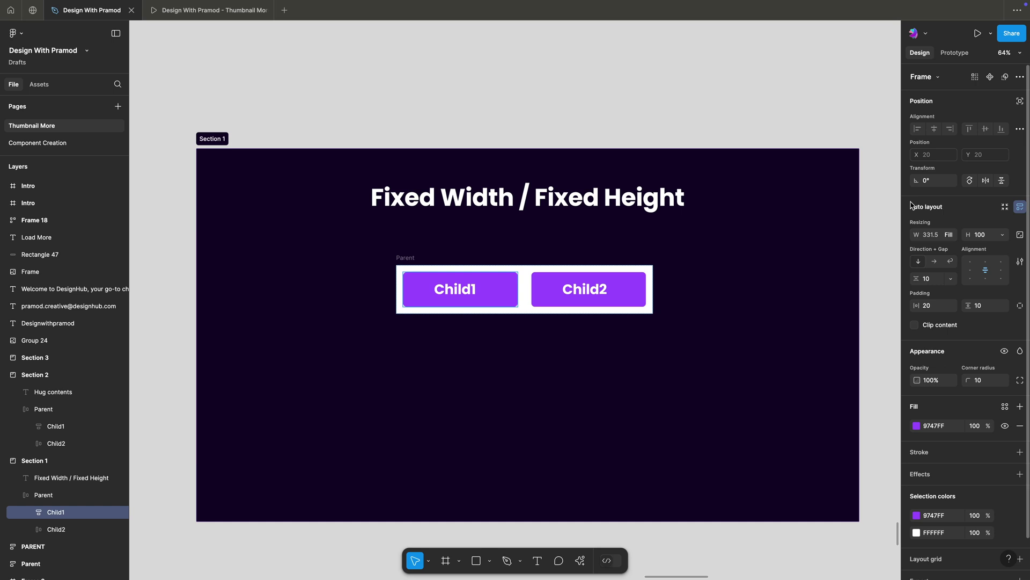
left_click(539, 103)
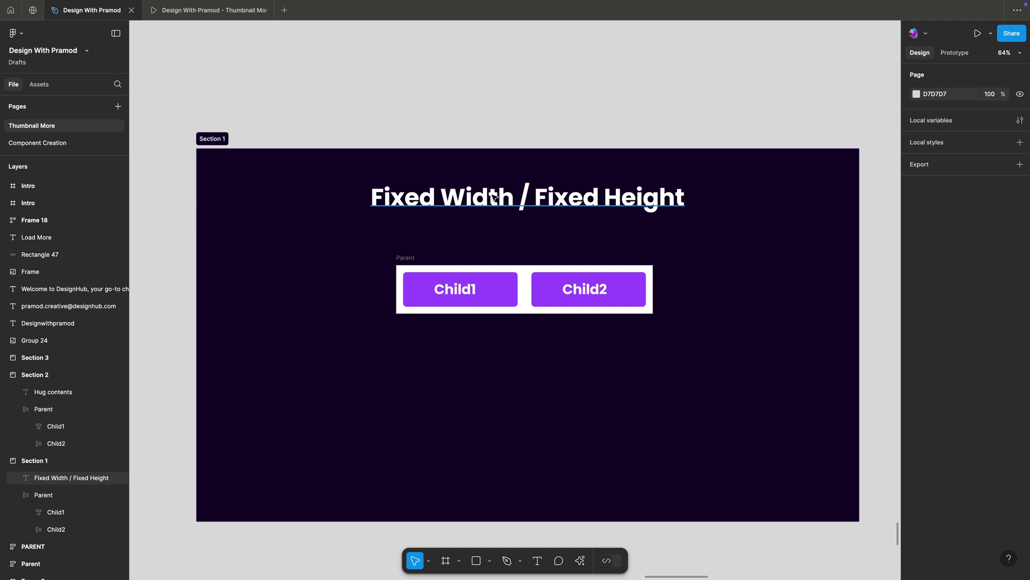
Set Child1's width to Fixed and widen the Section 1 Parent frame to about 1001
left_click(403, 257)
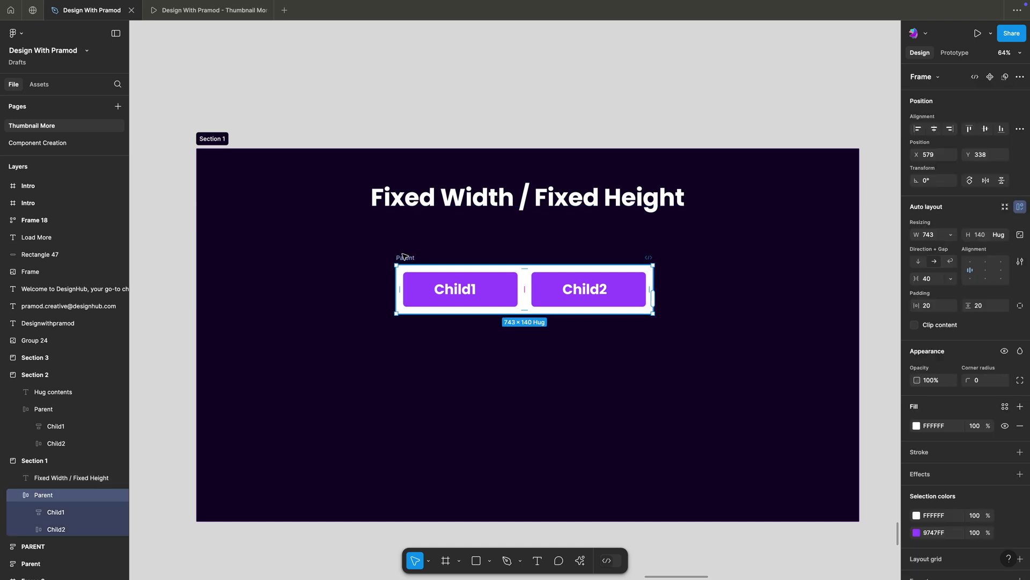
left_click(495, 295)
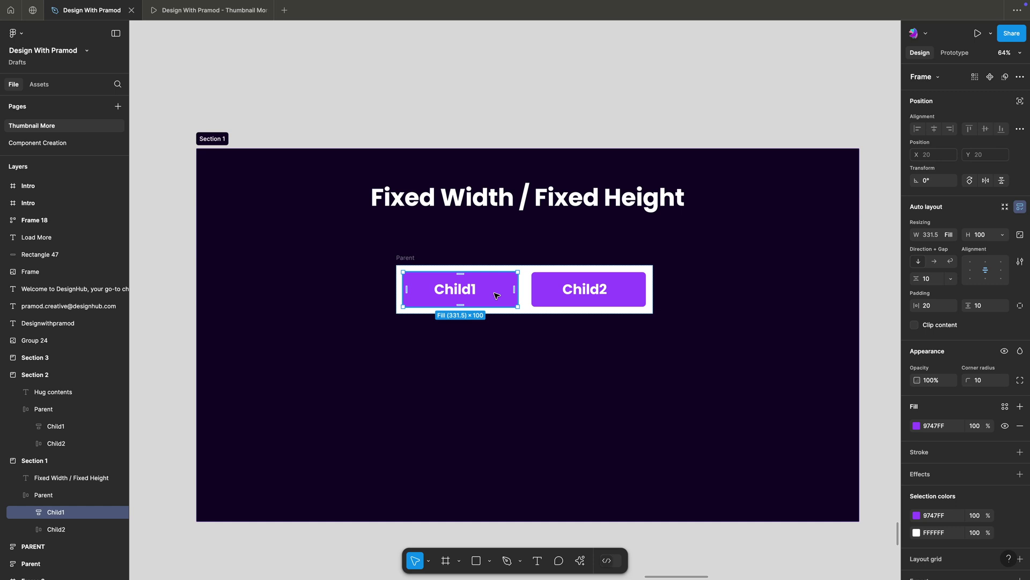
left_click(953, 238)
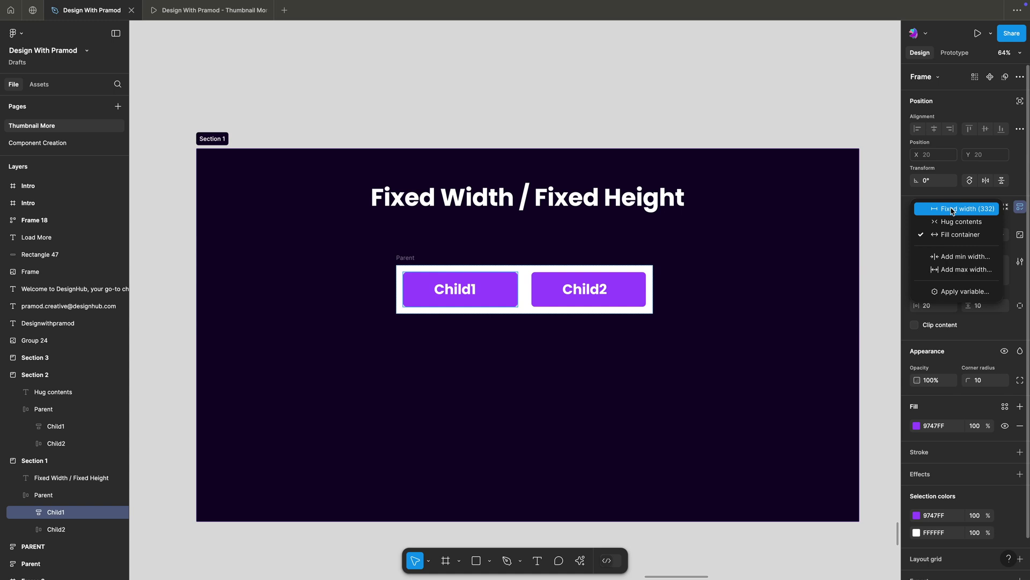
left_click(951, 210)
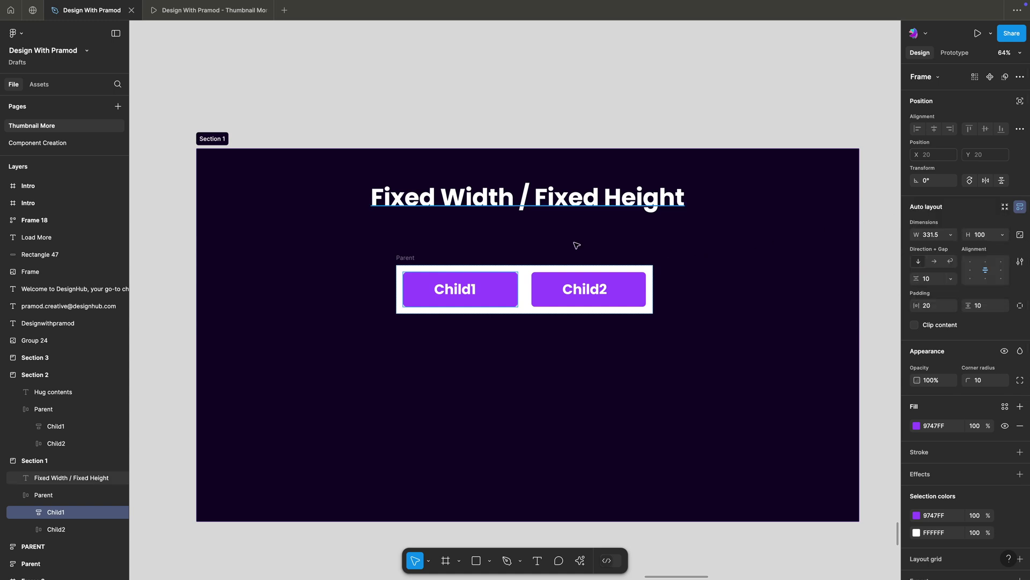
left_click(403, 264)
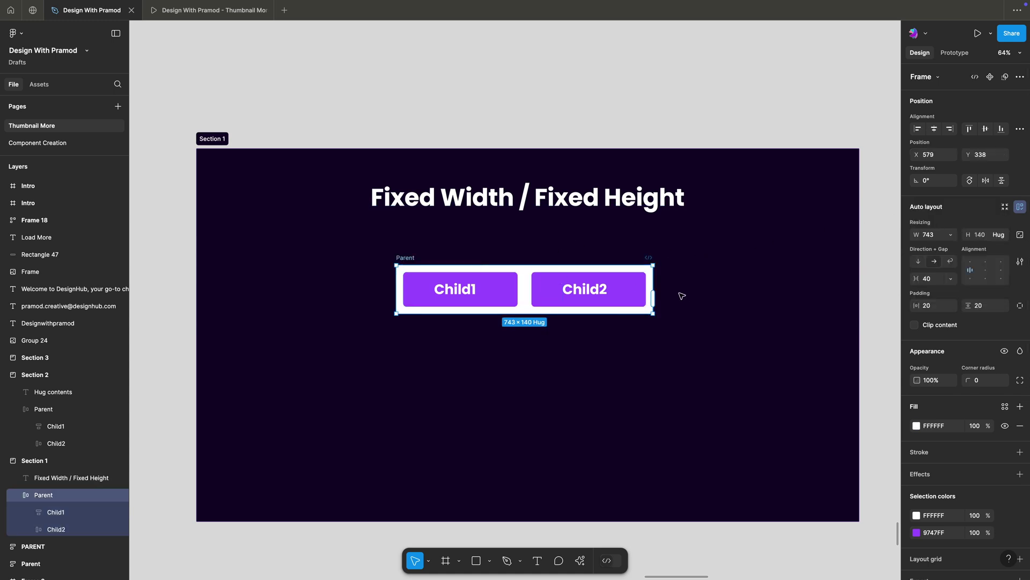
left_click_drag(654, 286, 742, 286)
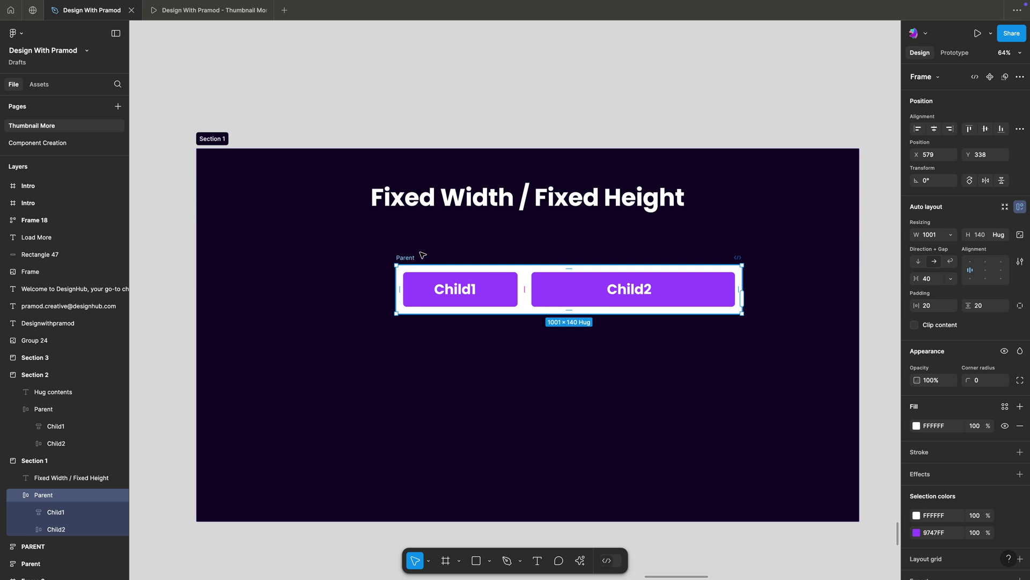
Set the width of Child1 in Section 1 to Fill container
left_click(472, 207)
double_click(495, 279)
left_click(948, 238)
left_click(960, 260)
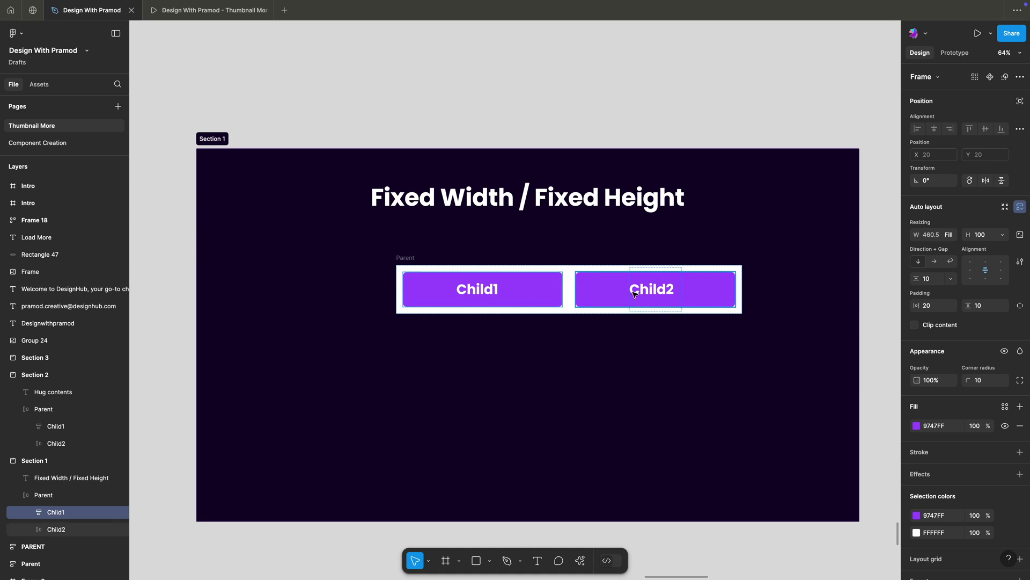
left_click(549, 121)
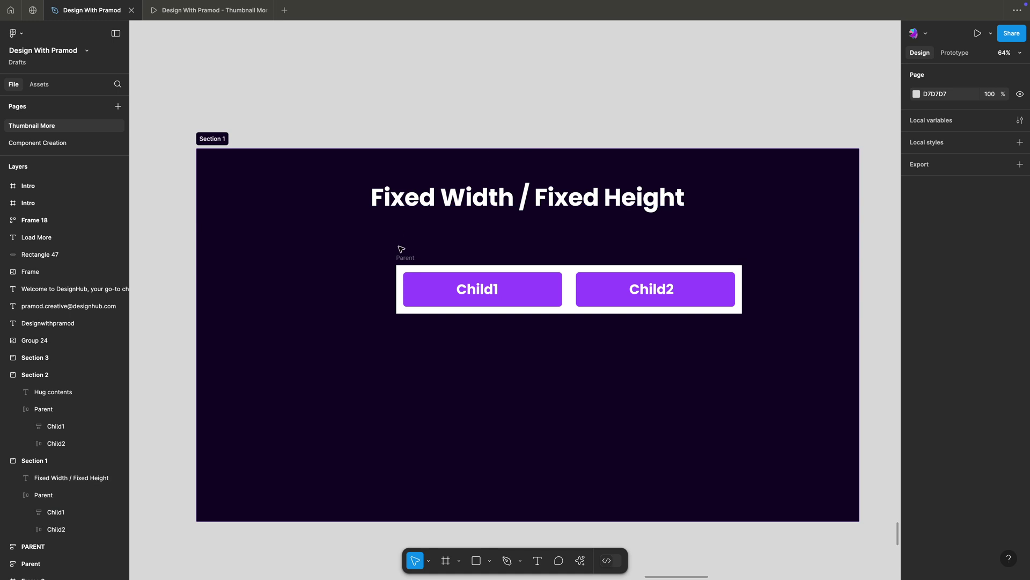
Review the height resizing options of Child2 in Section 1, keeping its height fixed
left_click(405, 258)
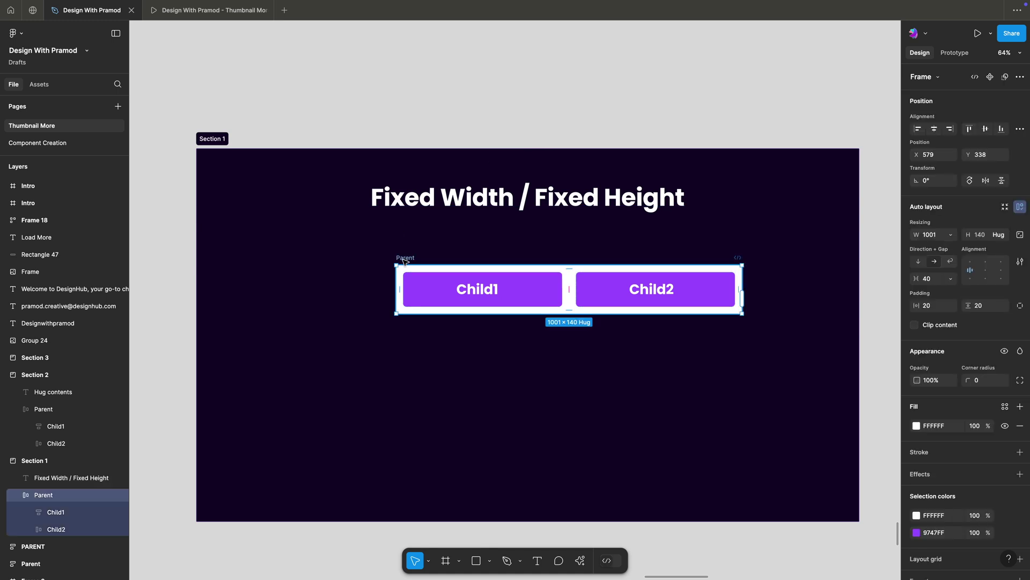
left_click(574, 260)
left_click(455, 262)
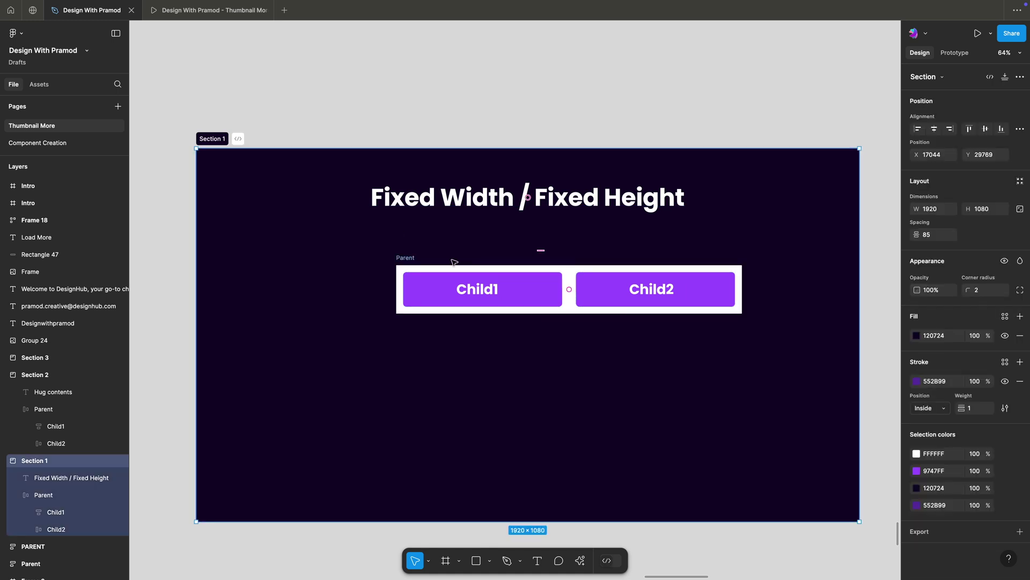
left_click(608, 292)
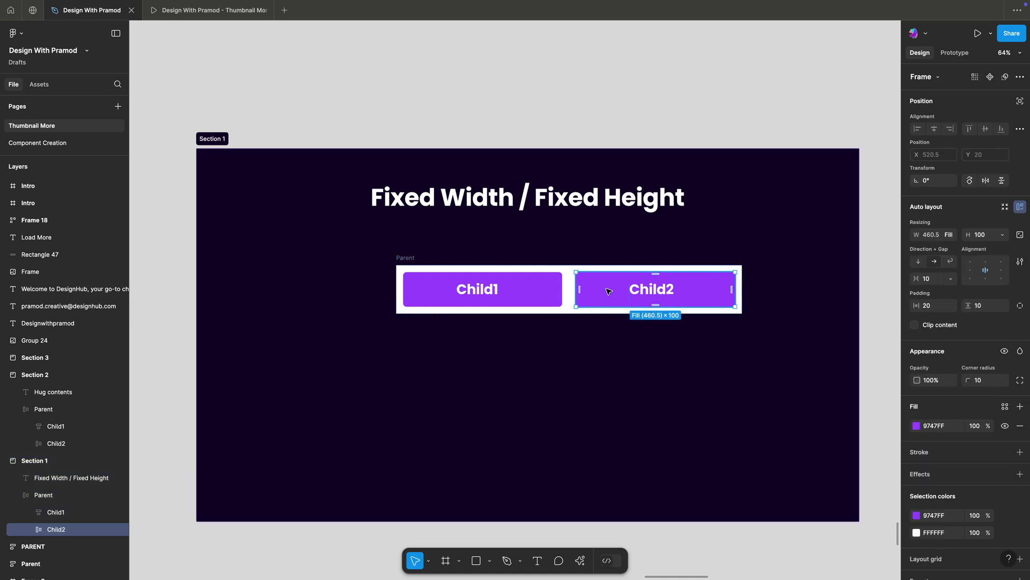
left_click(1002, 238)
left_click(998, 238)
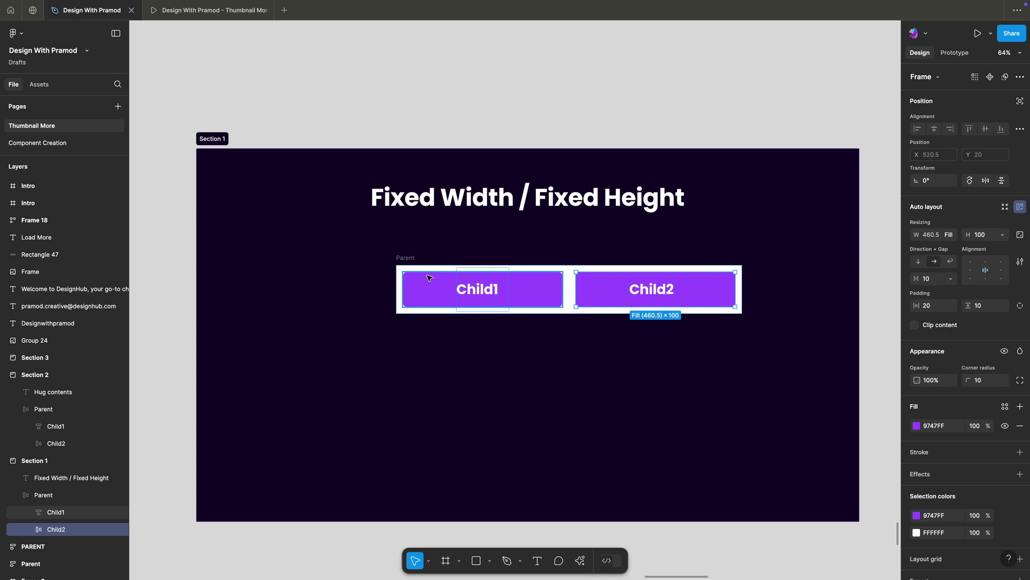
Stretch the Section 1 Parent frame's height downward to about 384
left_click(433, 244)
left_click(407, 259)
left_click_drag(563, 312, 575, 398)
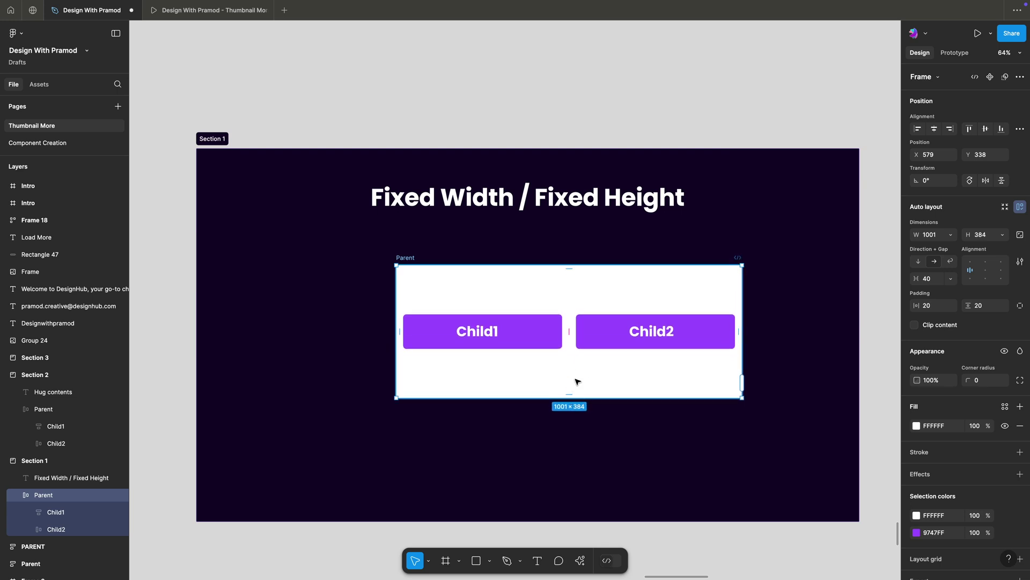
Set the height of Child2 in Section 1 to Fill container and clear the selection
left_click(600, 340)
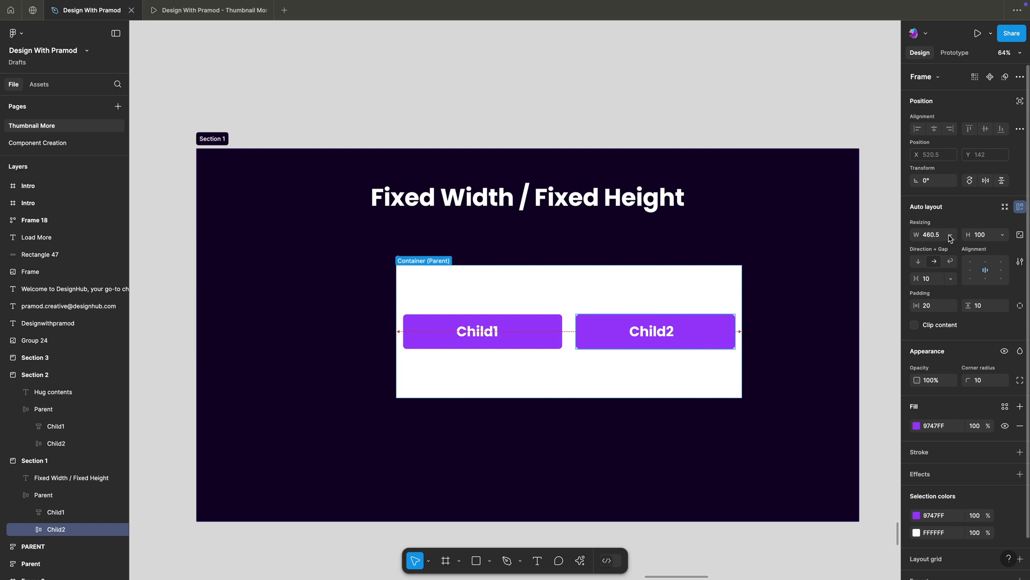
left_click(1003, 235)
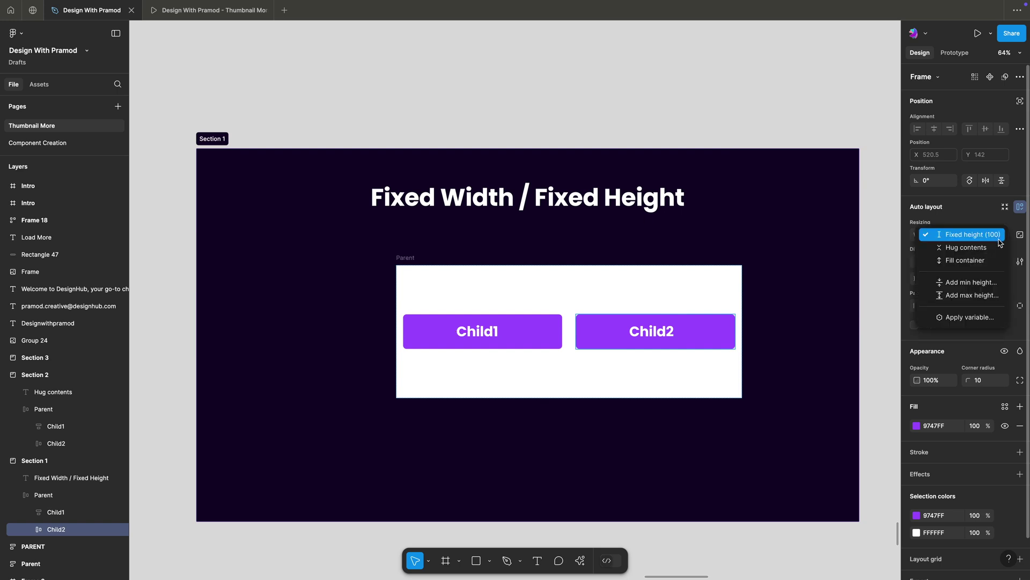
left_click(992, 267)
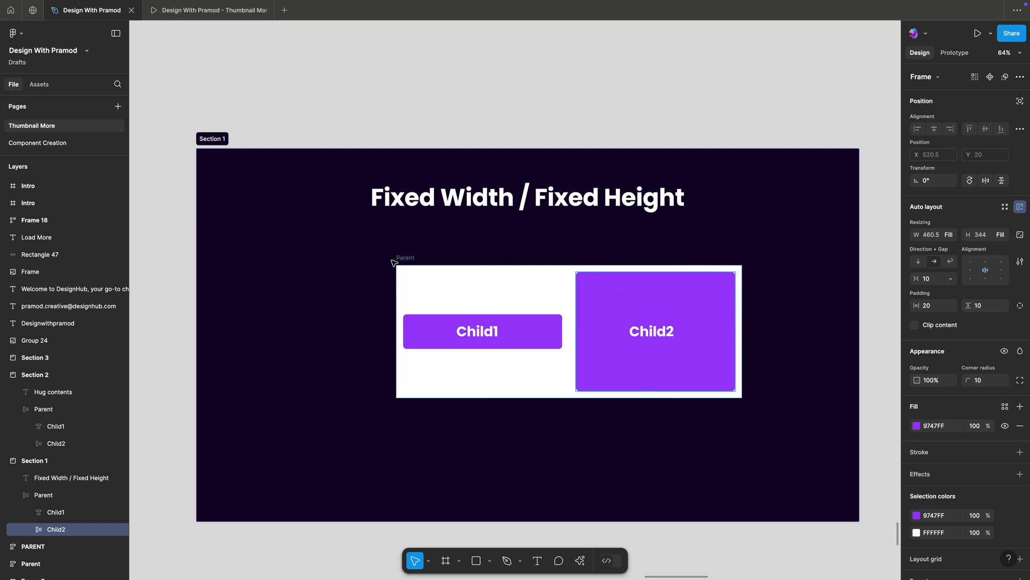
left_click(600, 80)
Widen the Parent frame in Section 2 to about 1073 and set its width to Hug contents
scroll(600, 79, "right", 10)
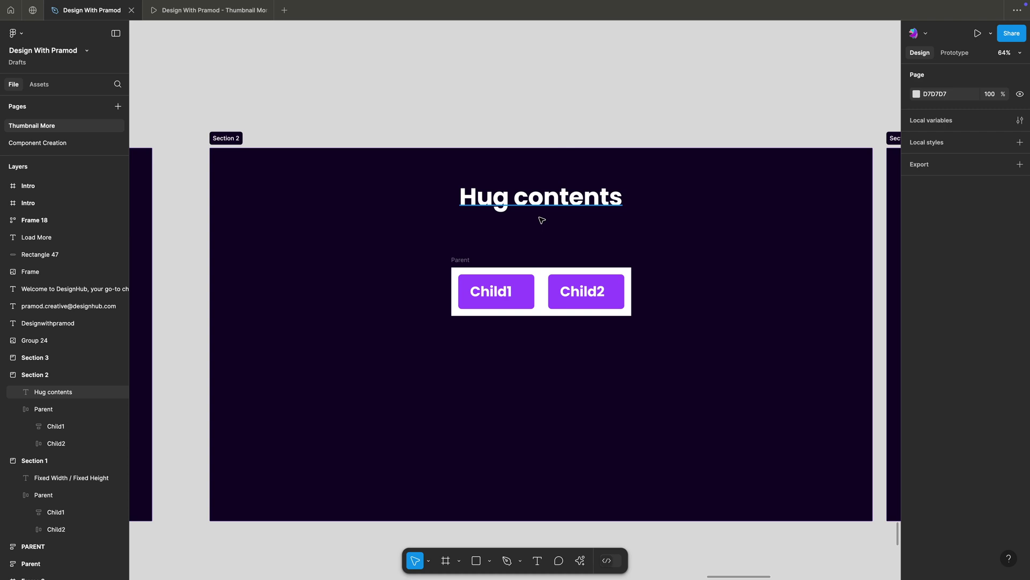
left_click(466, 264)
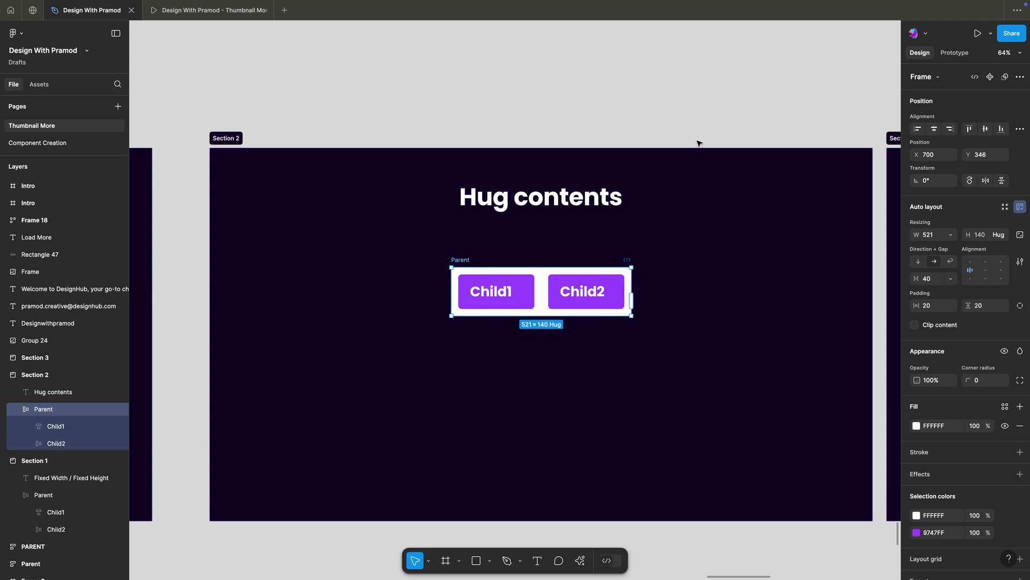
left_click(686, 129)
left_click(628, 285)
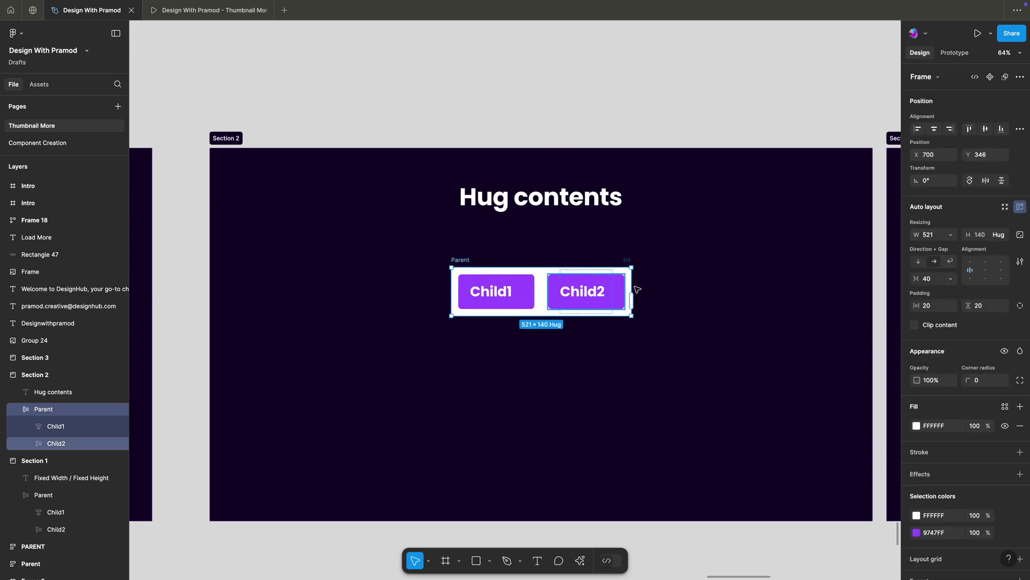
left_click_drag(785, 285, 823, 289)
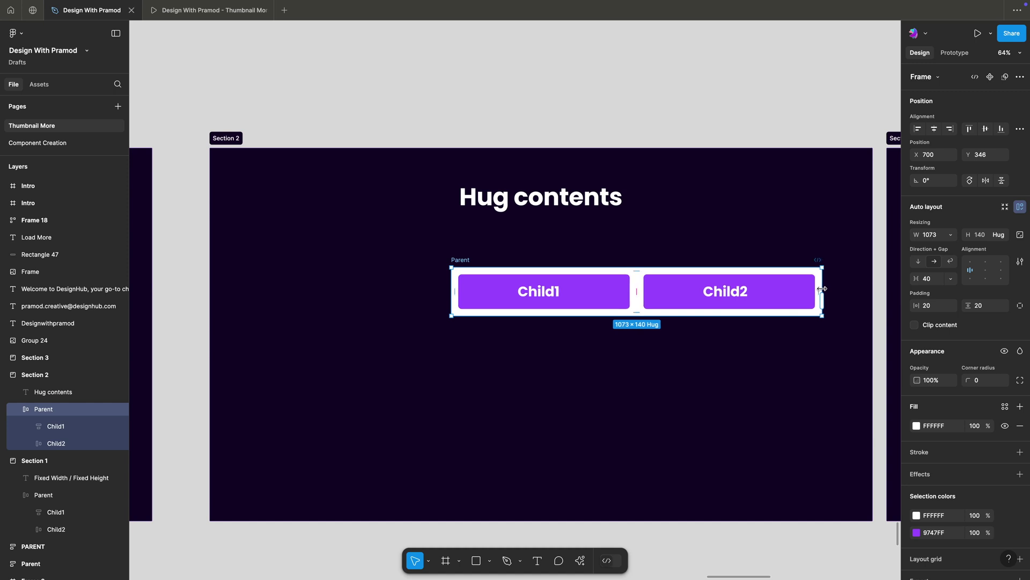
left_click(950, 235)
left_click(953, 247)
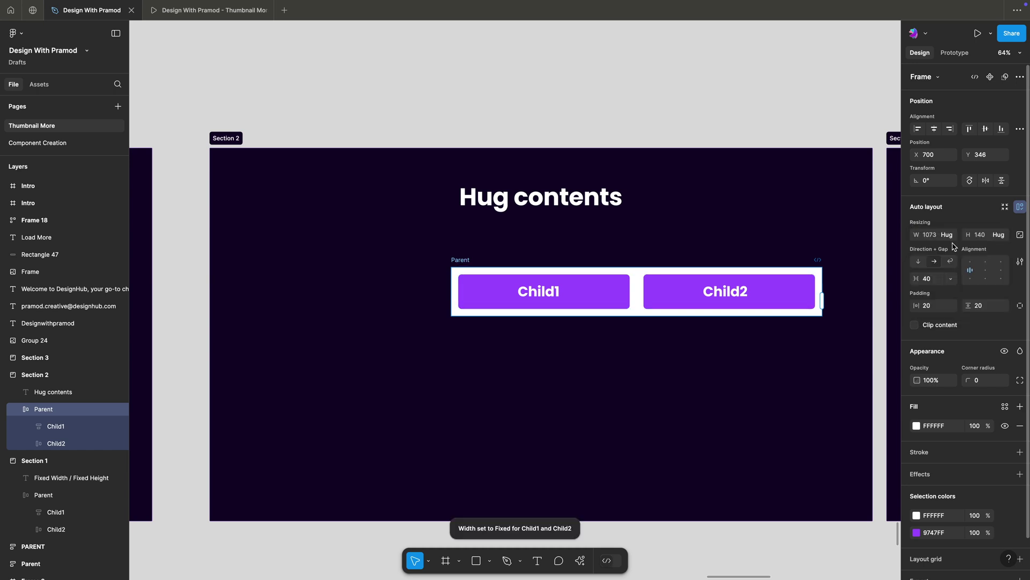
Review the width resizing options of Child2 in Section 2, keeping its width fixed
left_click(796, 294)
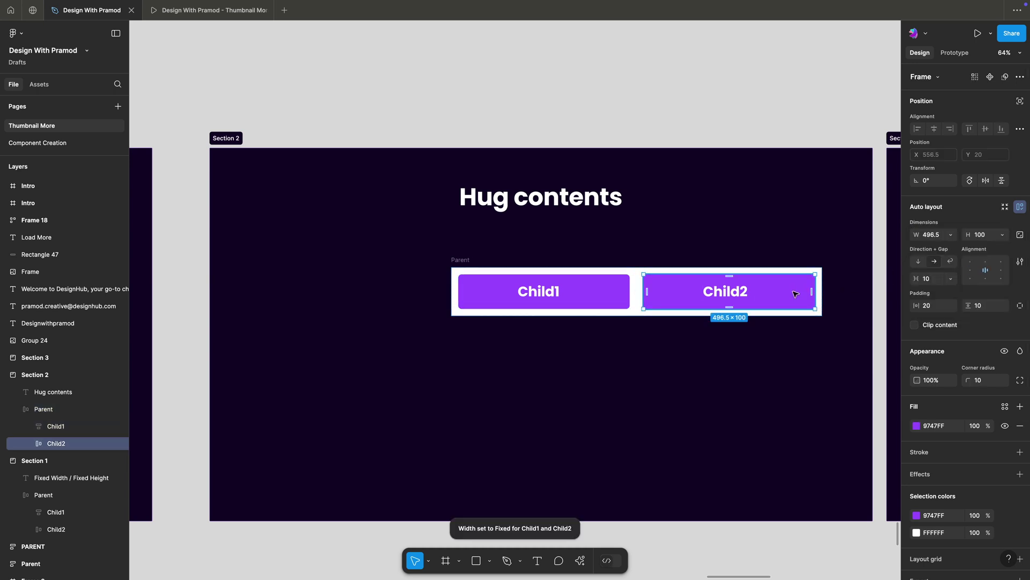
left_click(950, 236)
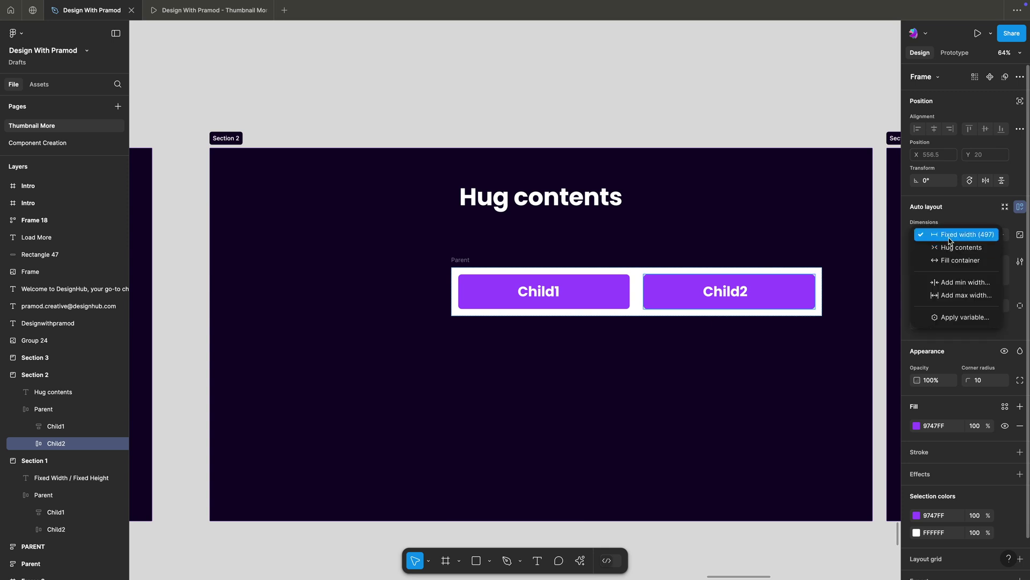
left_click(950, 238)
Reposition the Section 2 Parent frame to about X 330, Y 323 and widen it to about 1499
left_click(820, 283)
left_click_drag(820, 284, 841, 276)
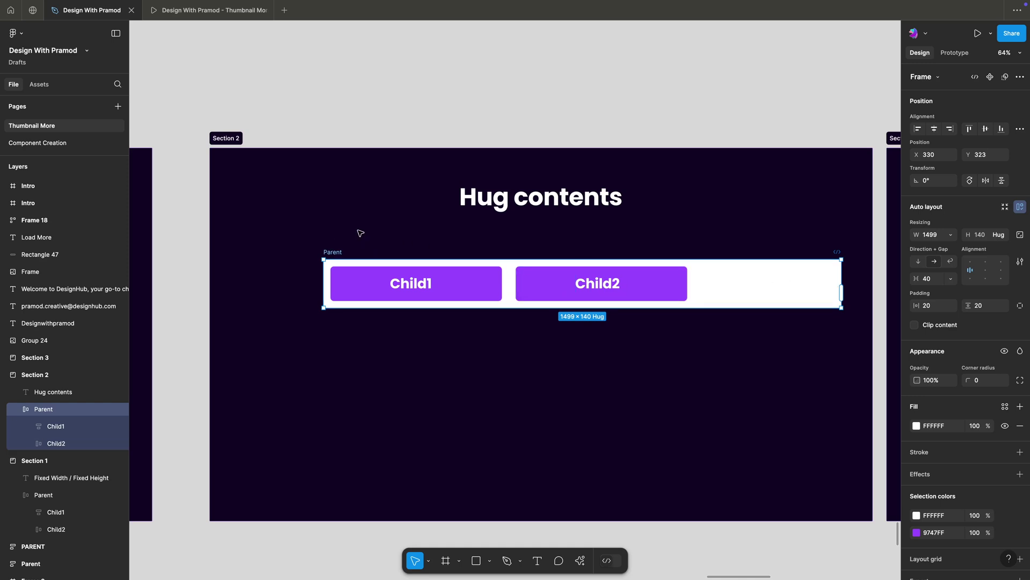
left_click(408, 126)
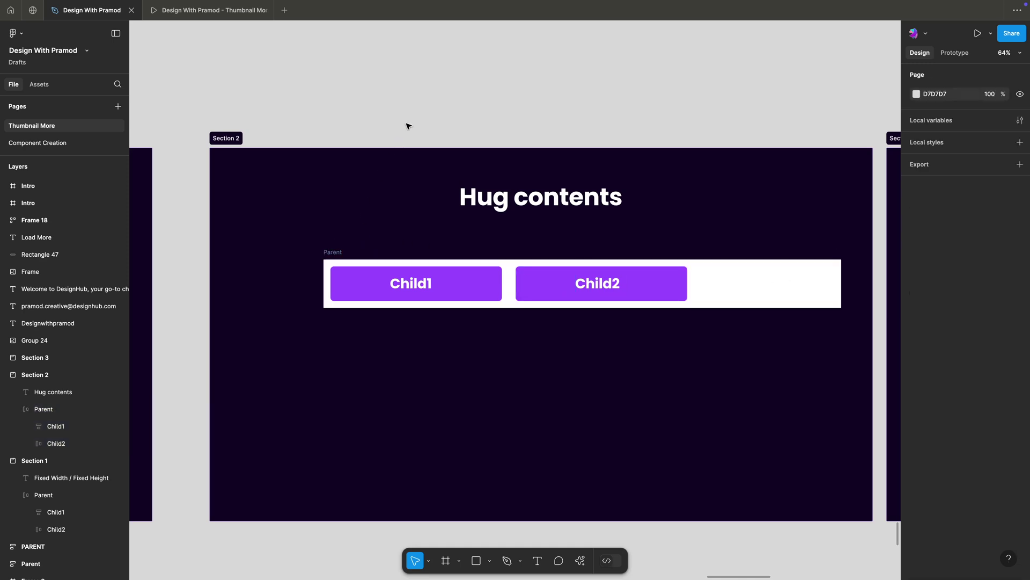
Set the Section 2 Parent frame's width to Hug contents to remove the empty space beside Child2
left_click(339, 253)
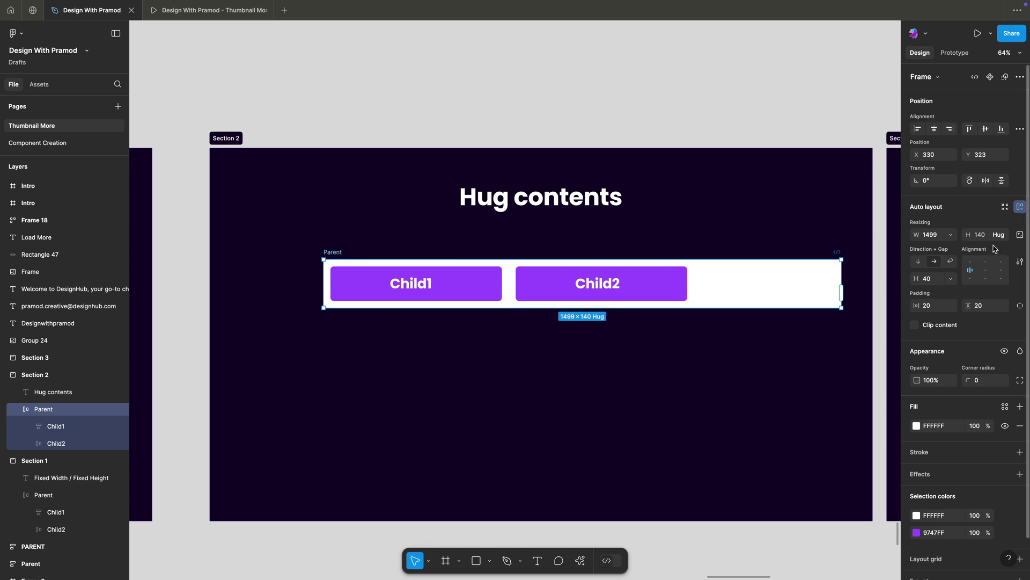
left_click(951, 235)
left_click(958, 248)
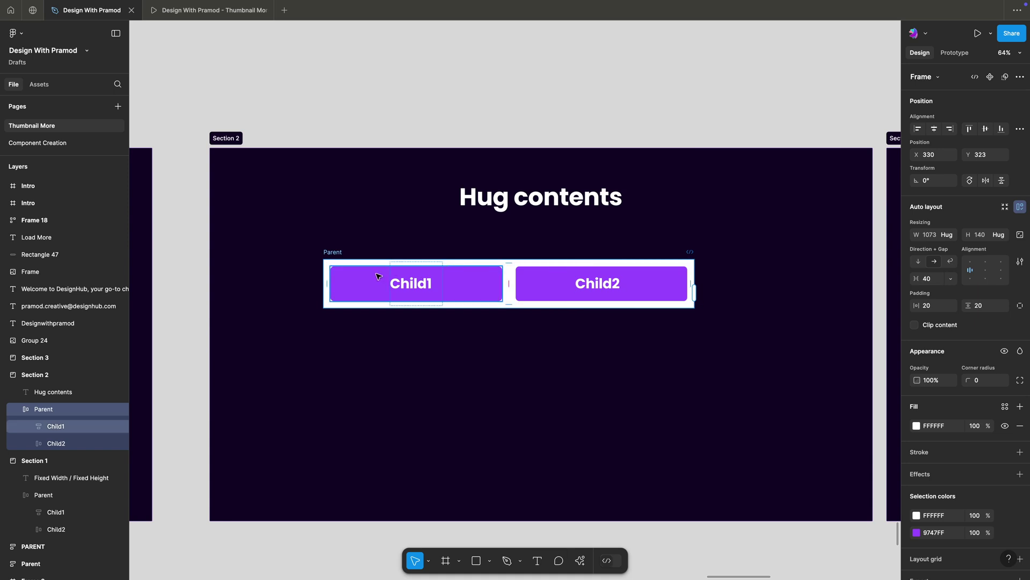
Stretch the Section 2 Parent frame's height to about 483 and set the height back to Hug contents
left_click_drag(514, 307, 533, 427)
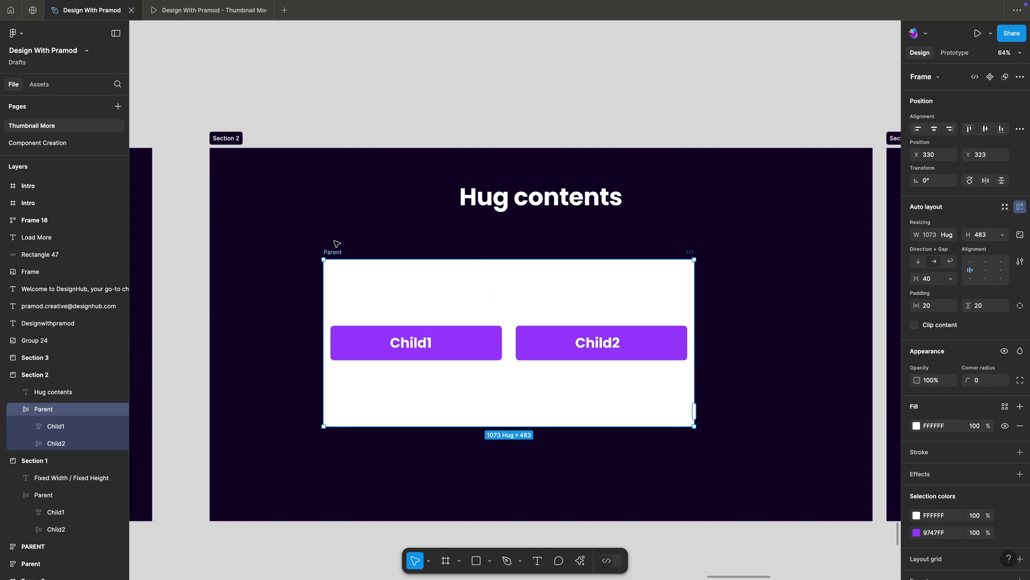
left_click(1002, 235)
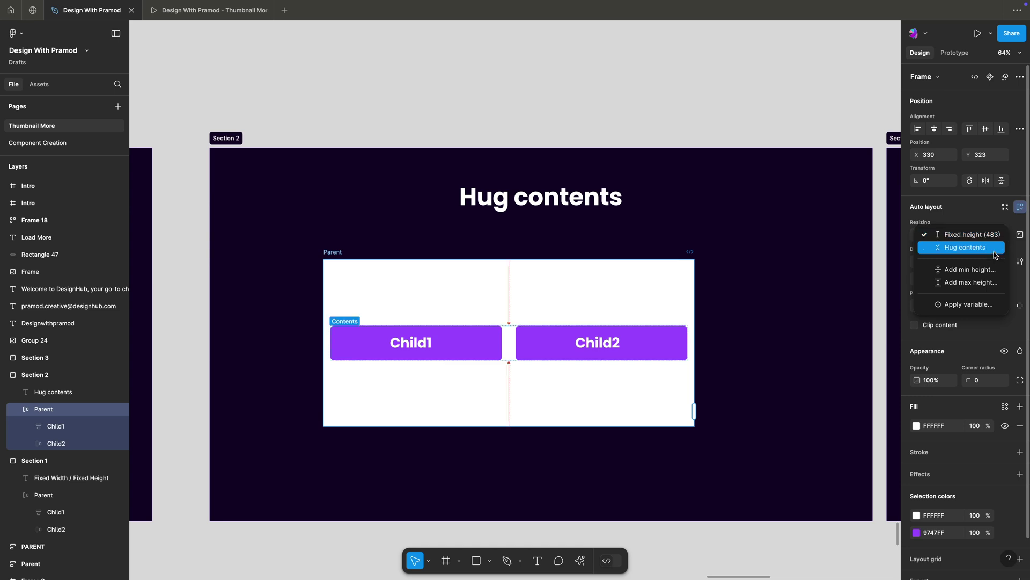
left_click(996, 248)
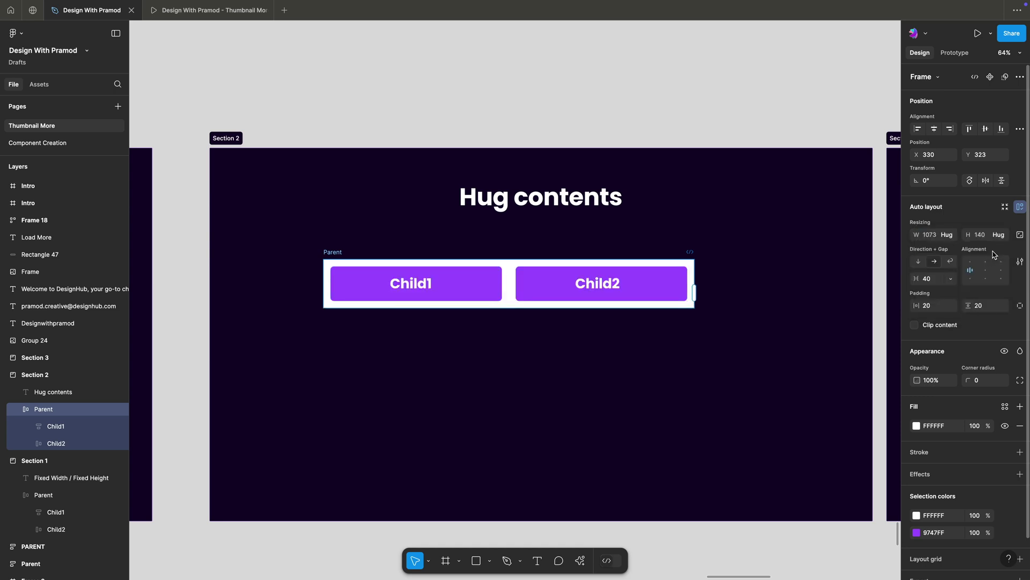
Widen the Section 3 Parent frame to about 662 so its two fill-width children stretch with it
left_click(525, 120)
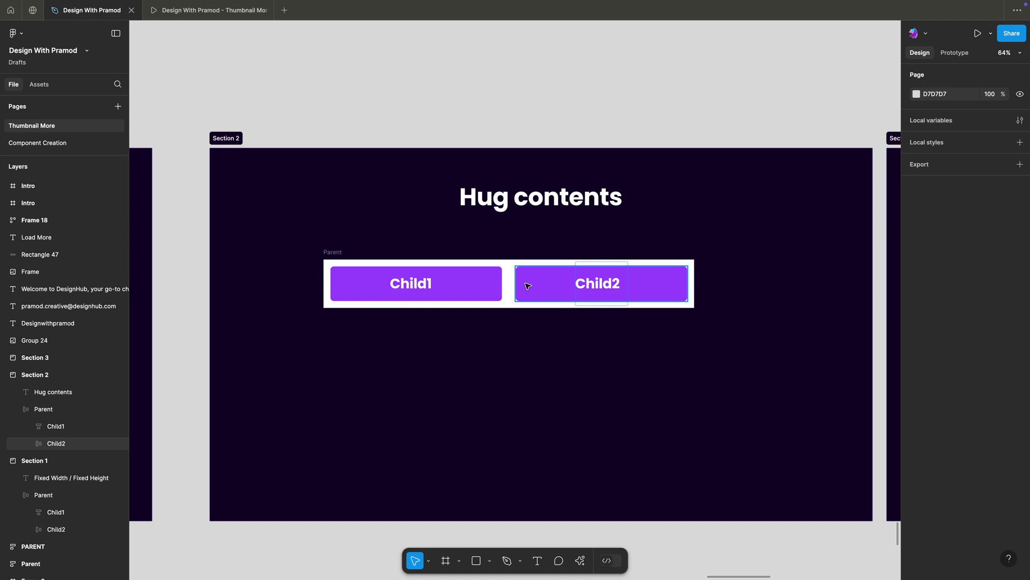
scroll(506, 120, "right", 10)
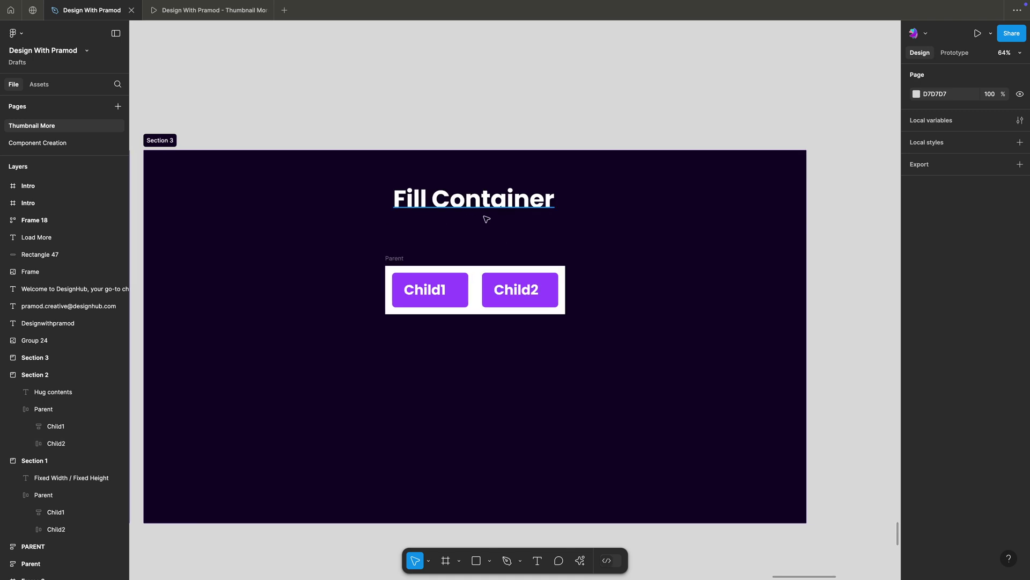
left_click(564, 280)
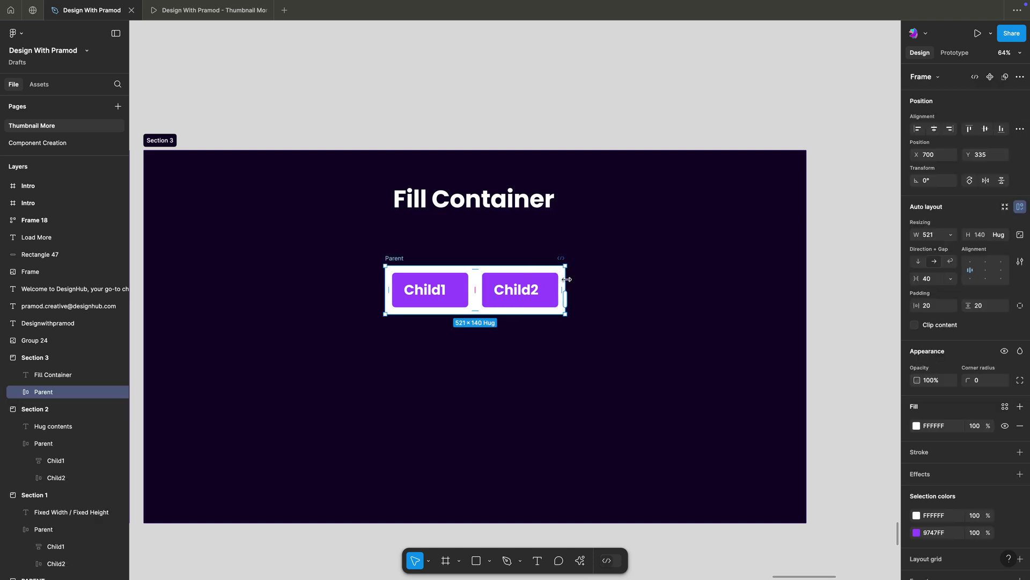
left_click_drag(567, 279, 614, 285)
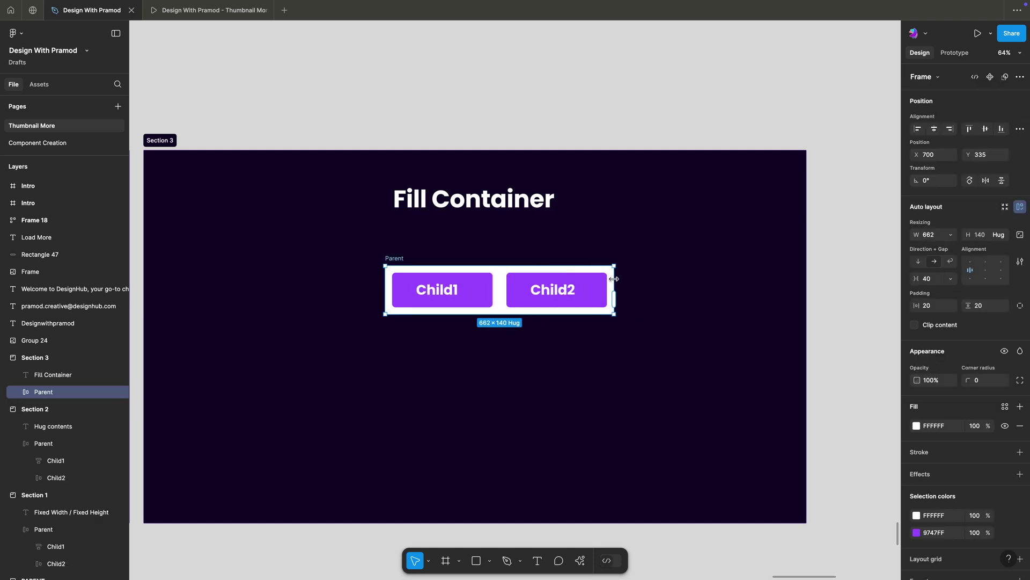
Set Child1 in Section 3 to a fixed width of 291 and widen its Parent frame to about 850
left_click(475, 283)
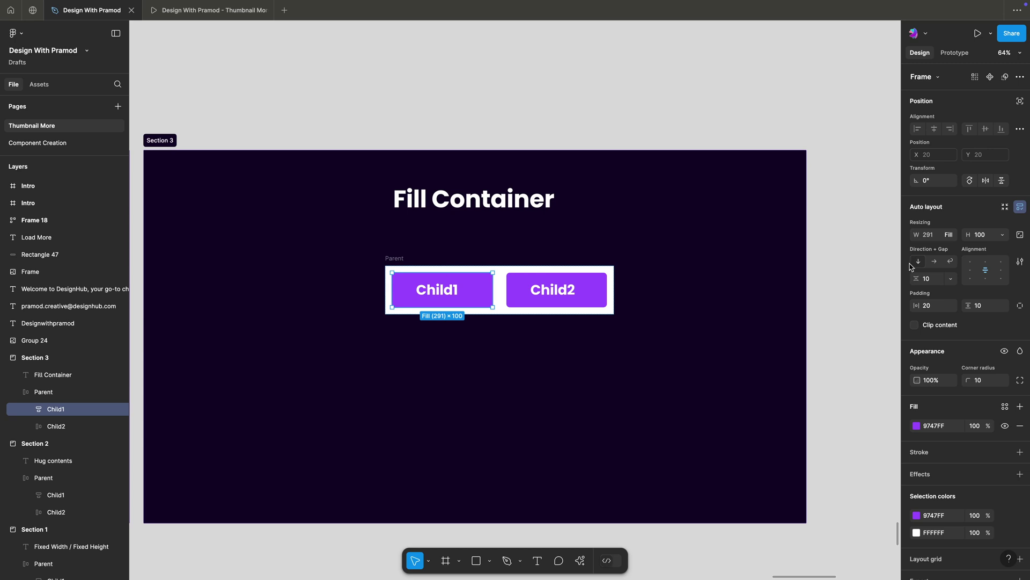
left_click(953, 237)
left_click(954, 238)
left_click_drag(614, 290, 679, 290)
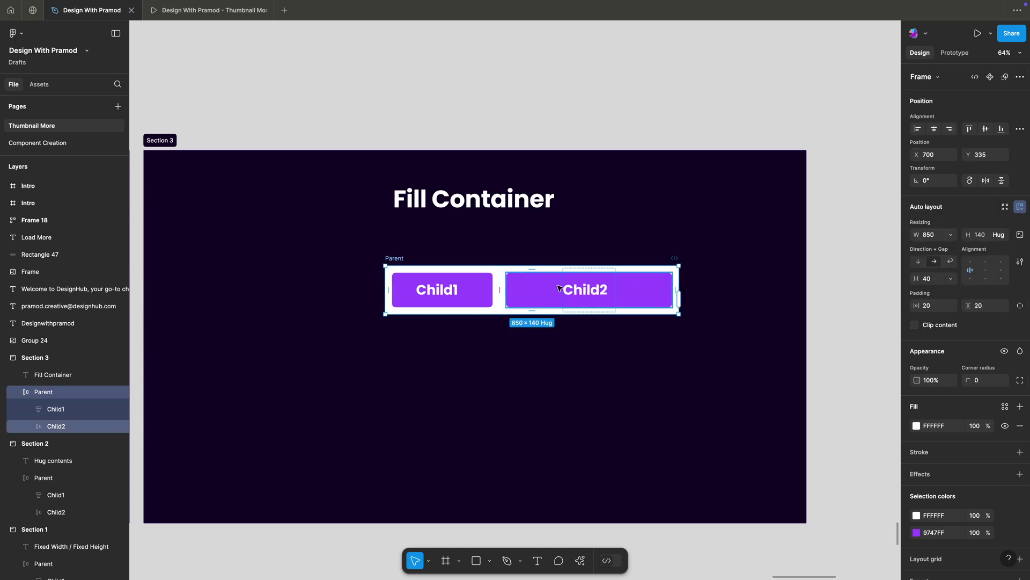
Set the width of Child1 in Section 3 to Fill container
left_click(484, 287)
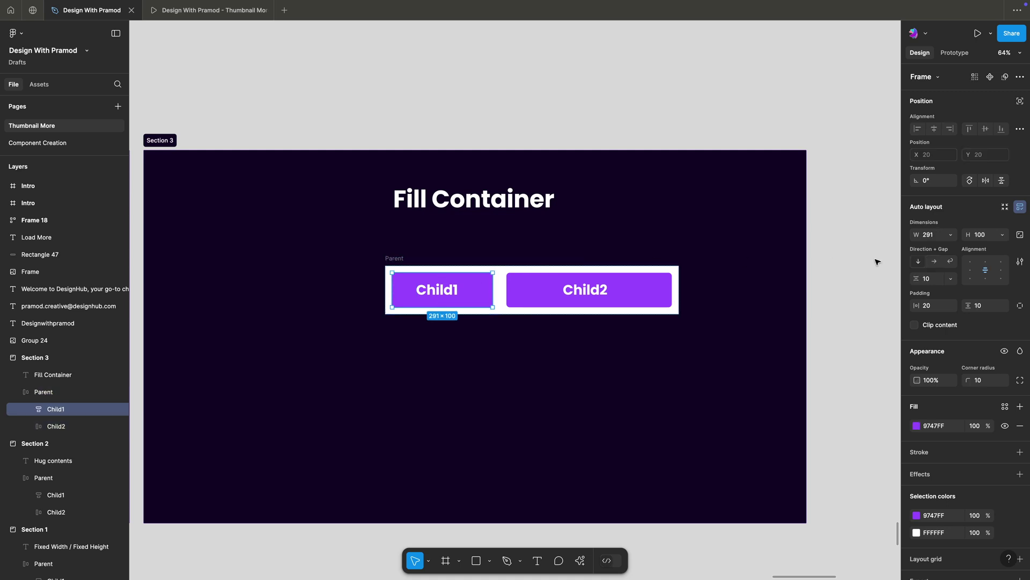
left_click(949, 237)
left_click(961, 261)
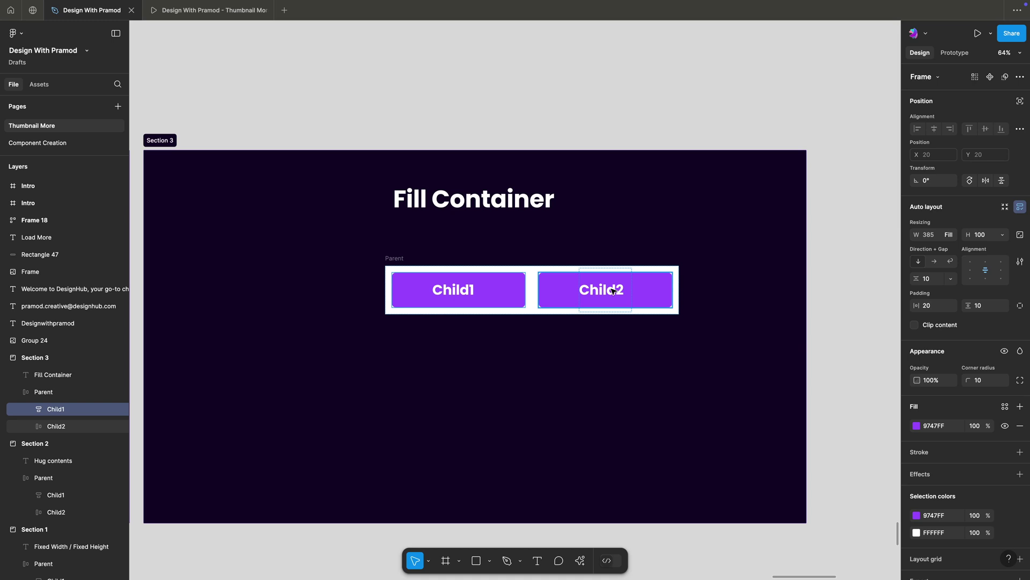
Reposition the Section 3 Parent frame to about X 501, Y 340 and stretch its height to about 433
key("Escape")
left_click(1002, 235)
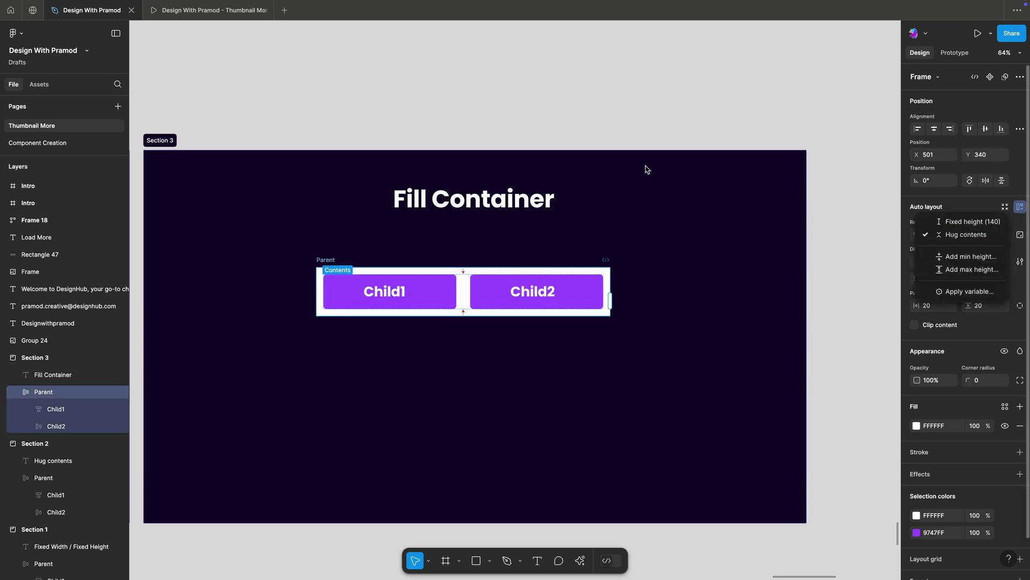
key("Escape")
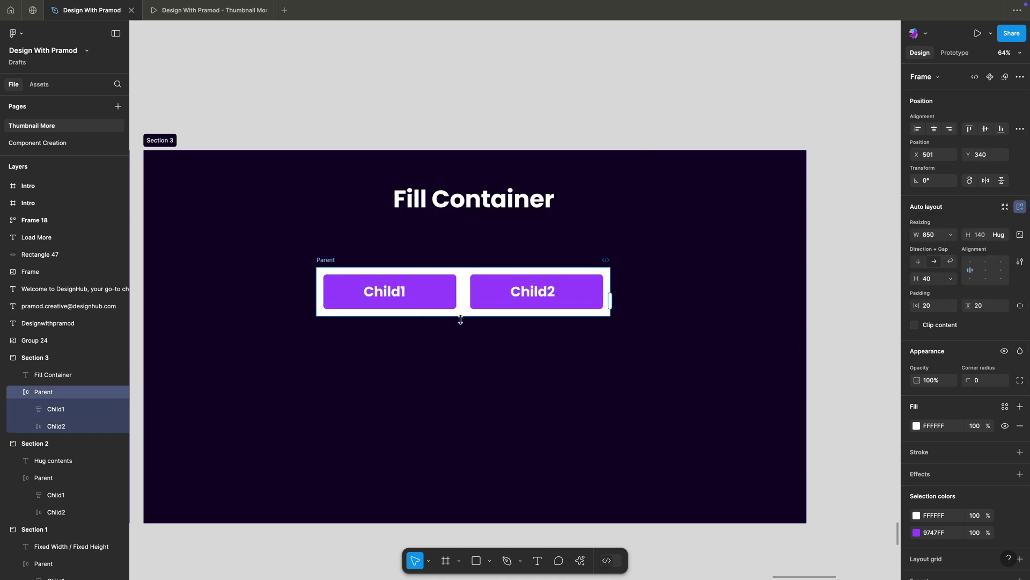
left_click_drag(462, 319, 489, 417)
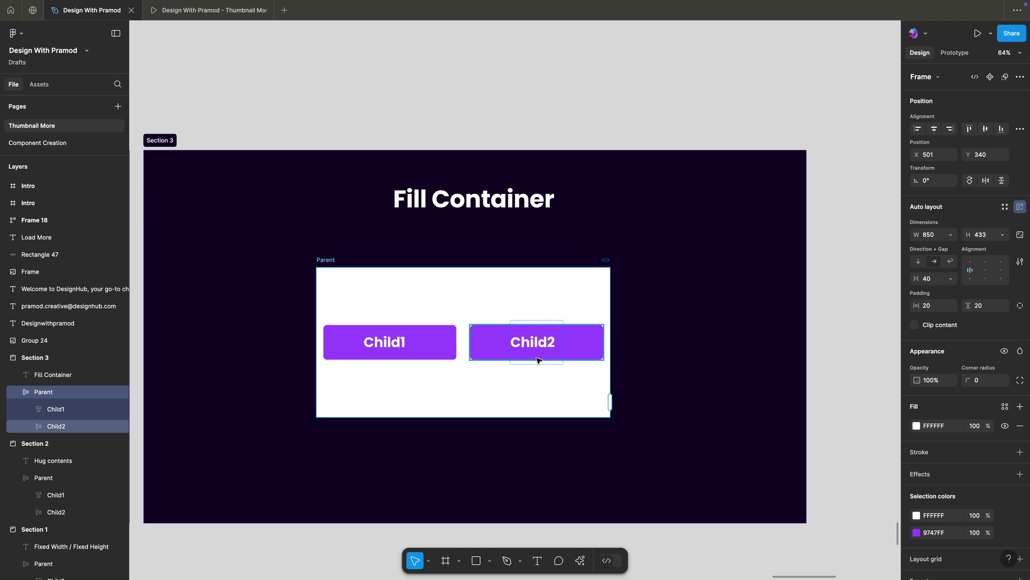
Set the height of Child1 in Section 3 to Fill container
left_click(435, 338)
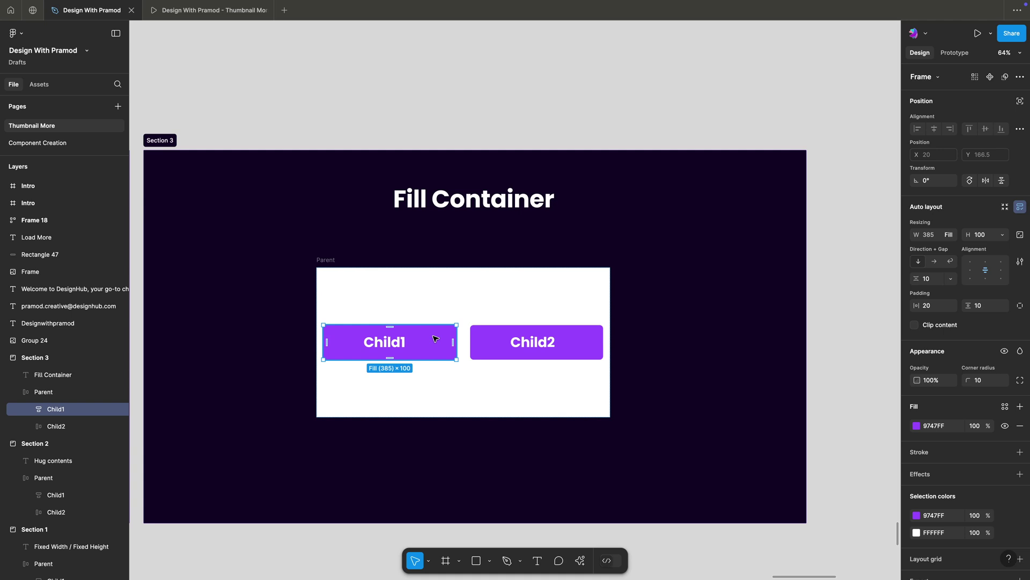
left_click(1001, 237)
left_click(965, 261)
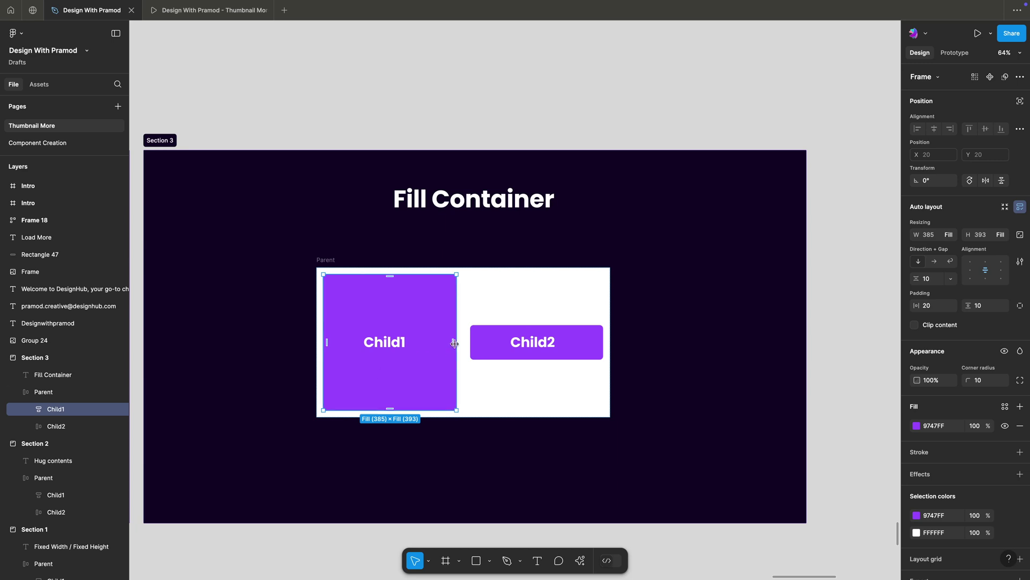
Set the height of Child2 in Section 3 to Fill container
left_click(489, 342)
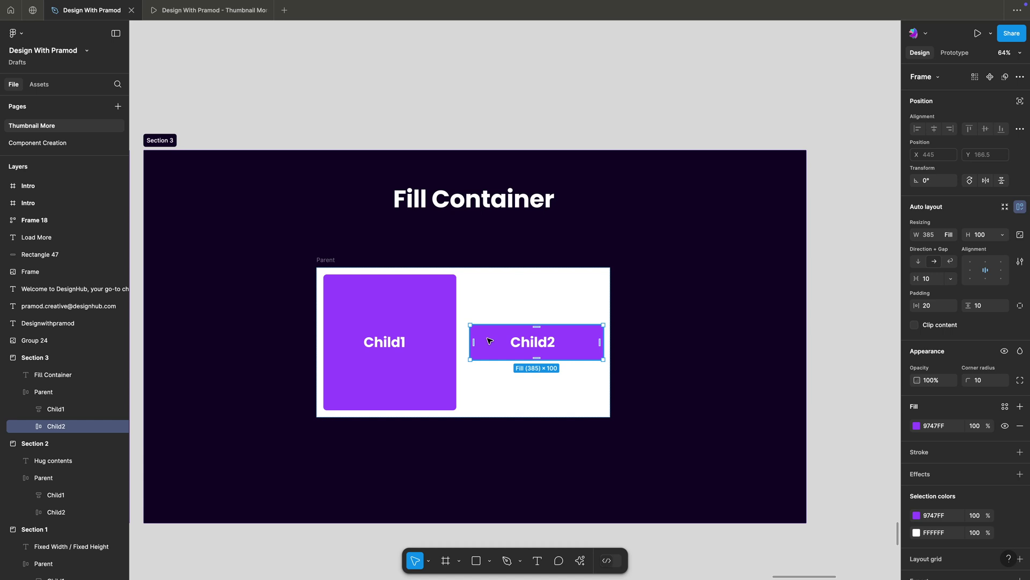
left_click(1002, 235)
left_click(992, 261)
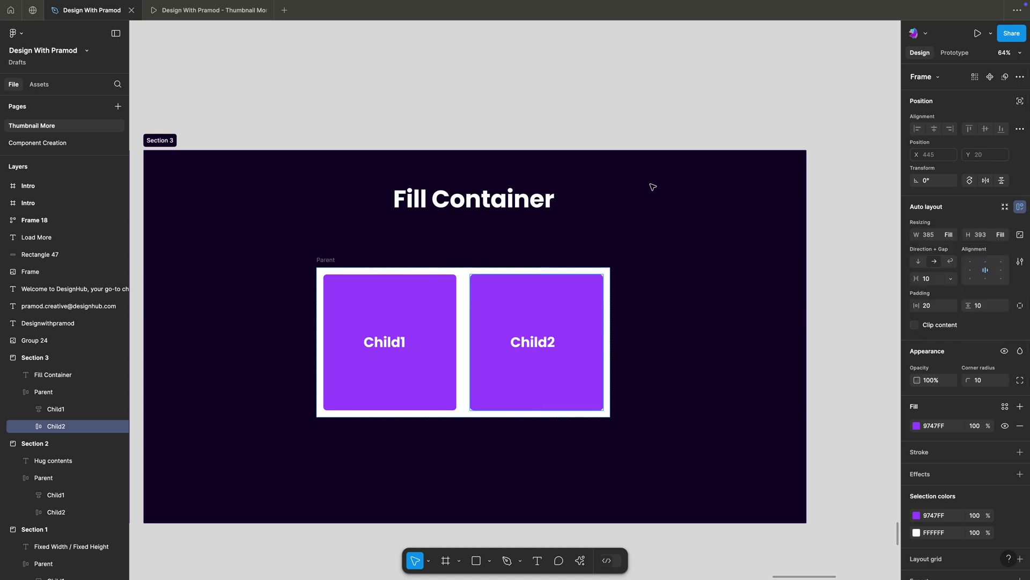
left_click(553, 138)
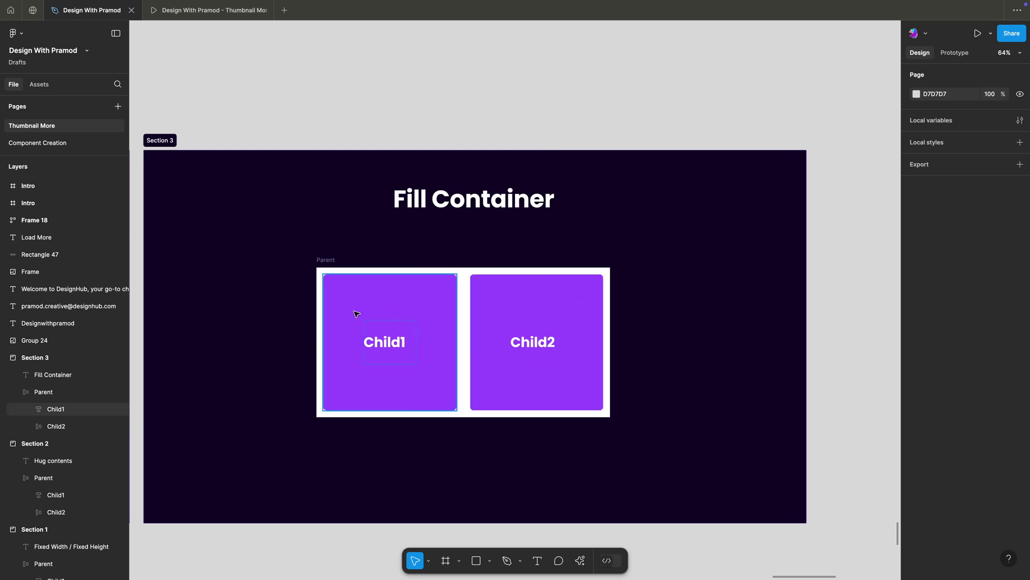
Reduce the Section 3 Parent frame's height to about 169 so both children shrink with it
left_click(437, 305)
left_click_drag(458, 419, 462, 326)
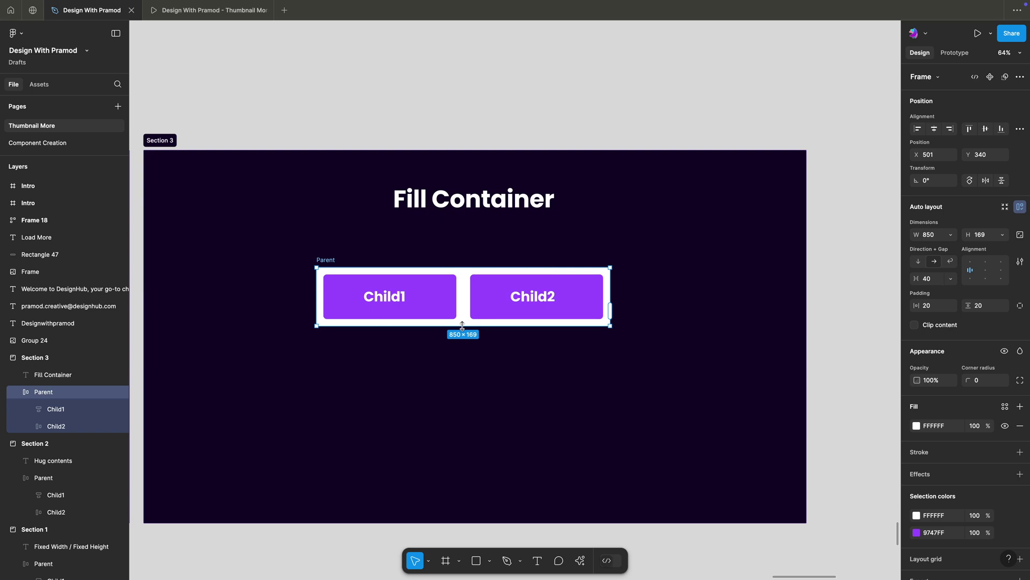
left_click_drag(462, 326, 463, 326)
left_click(846, 126)
Go to the Frame 18 profile card and narrow the frame to demonstrate its wrapping layout
scroll(846, 126, "left", 15)
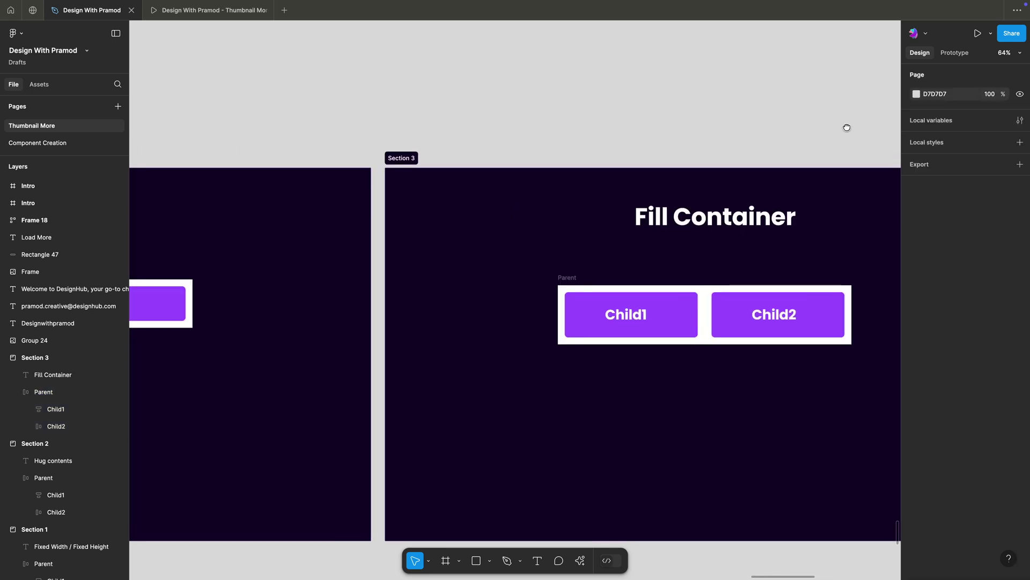
left_click_drag(483, 103, 848, 92)
left_click_drag(421, 105, 660, 105)
scroll(681, 115, "down", 3)
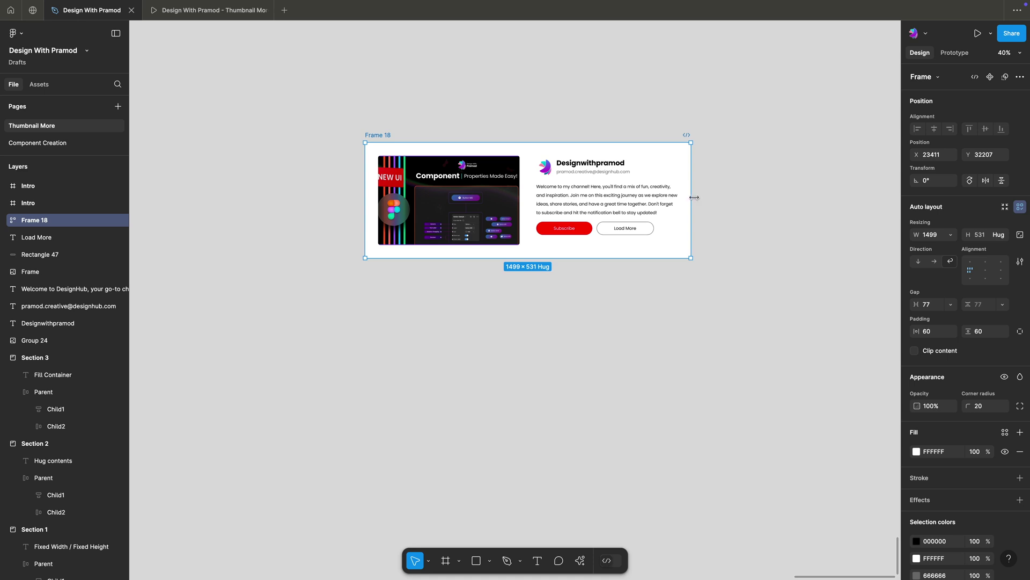
left_click_drag(693, 197, 592, 214)
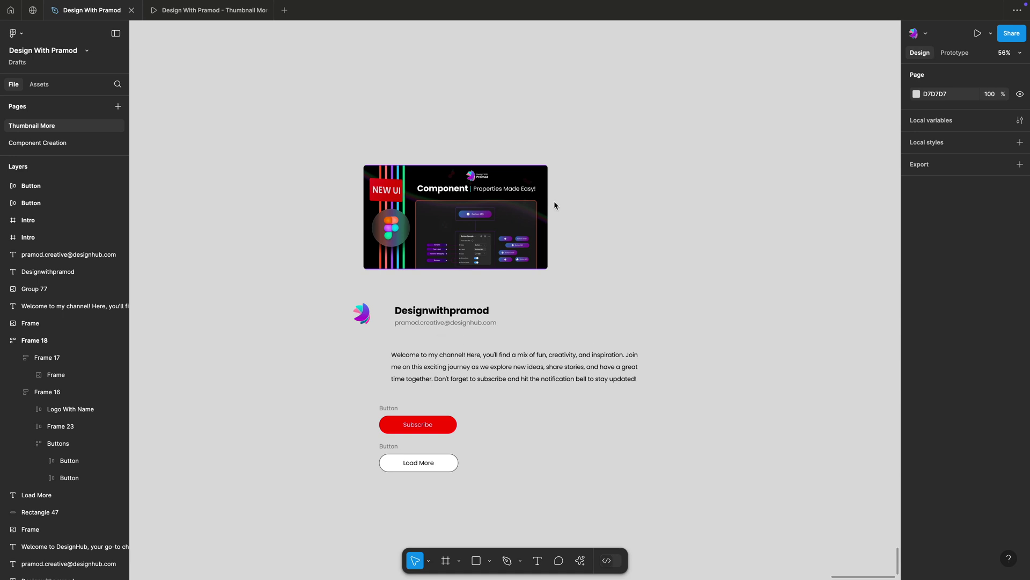
Examine the card's loose elements: thumbnail image, logo, channel name, e-mail text, welcome paragraph, and the Subscribe and Load More buttons
left_click_drag(631, 154, 531, 253)
left_click(649, 223)
left_click(499, 225)
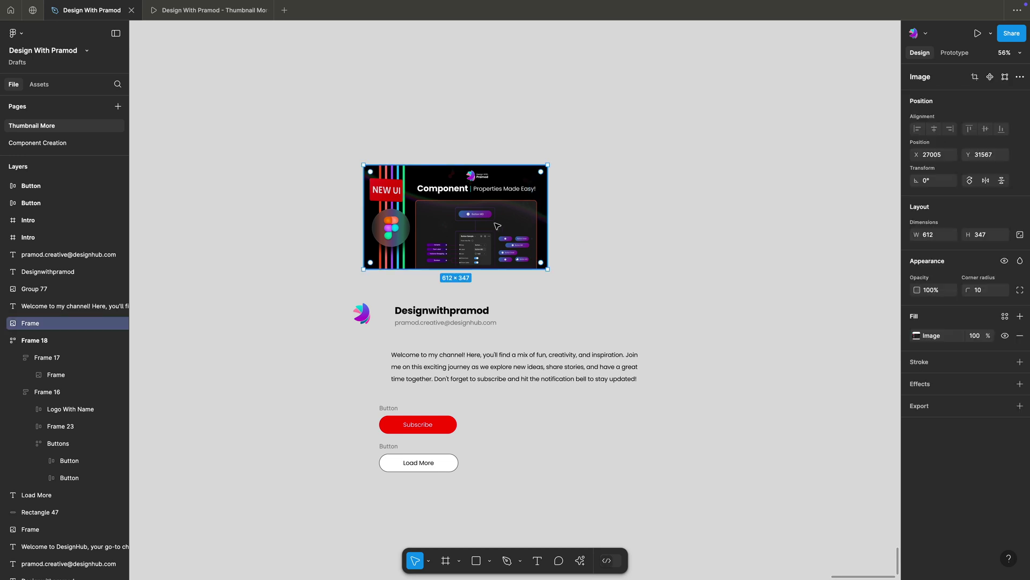
left_click(473, 317)
left_click(487, 324)
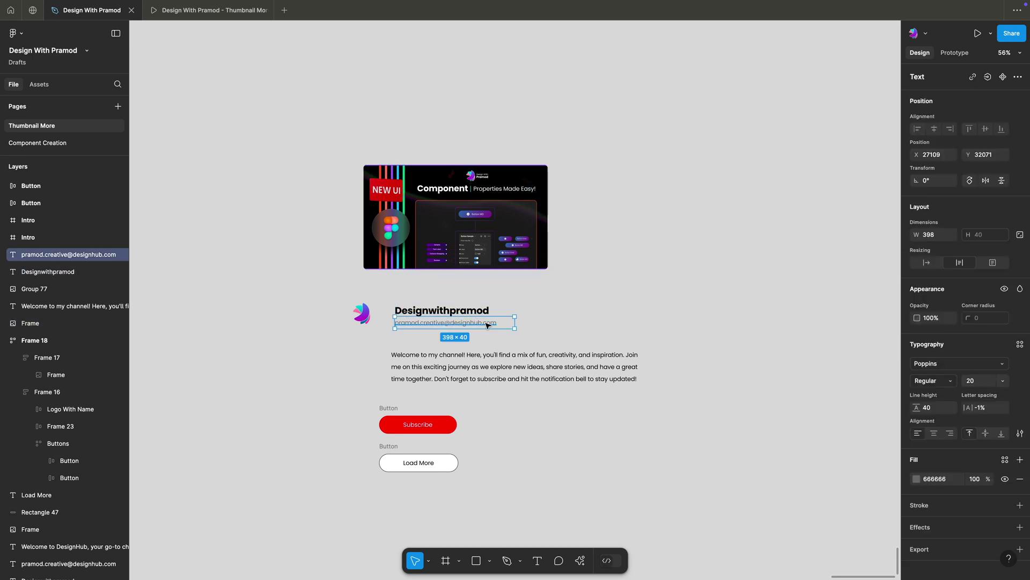
left_click(503, 368)
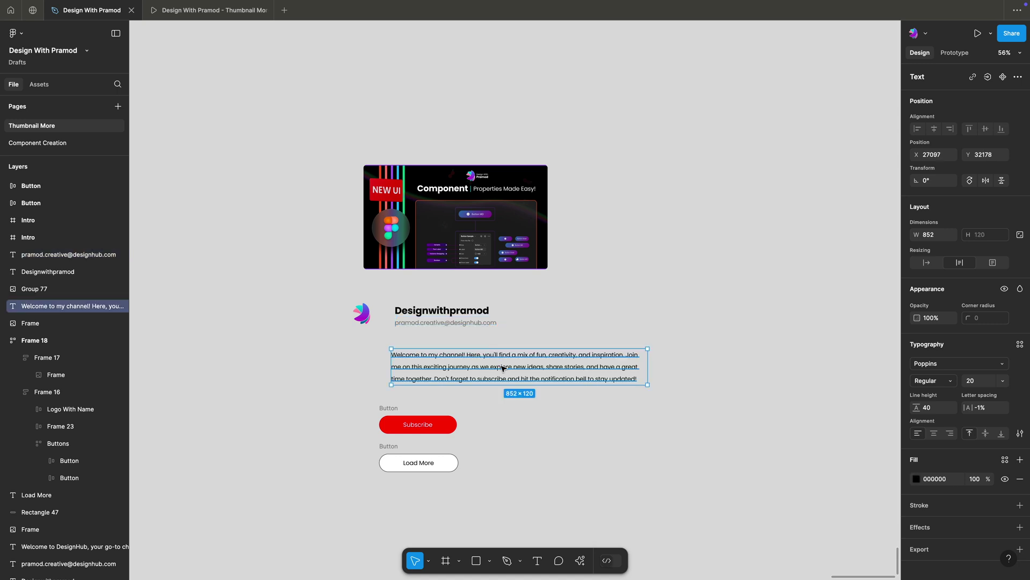
left_click_drag(342, 389, 446, 483)
left_click(541, 453)
left_click(369, 319)
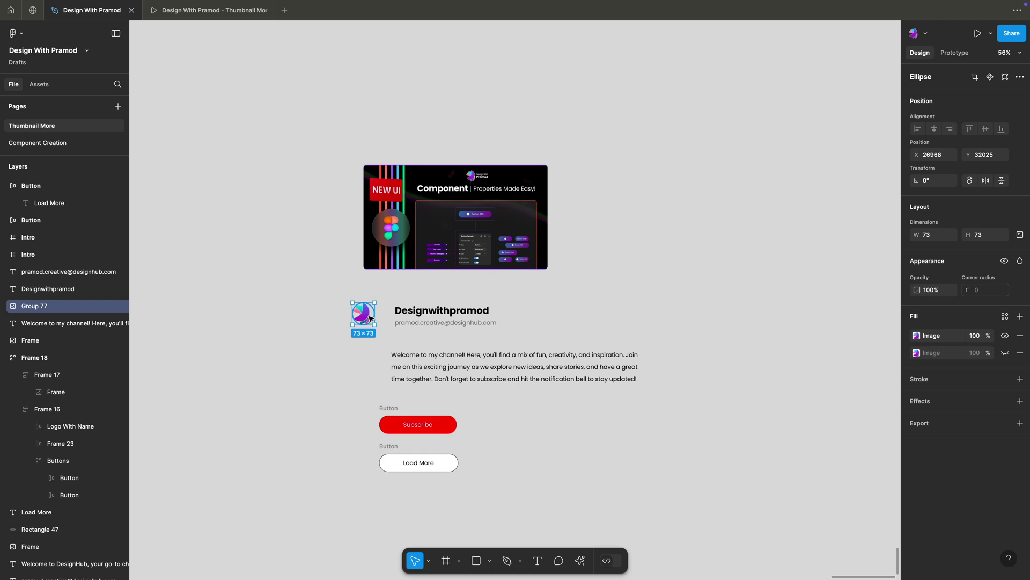
left_click(290, 313)
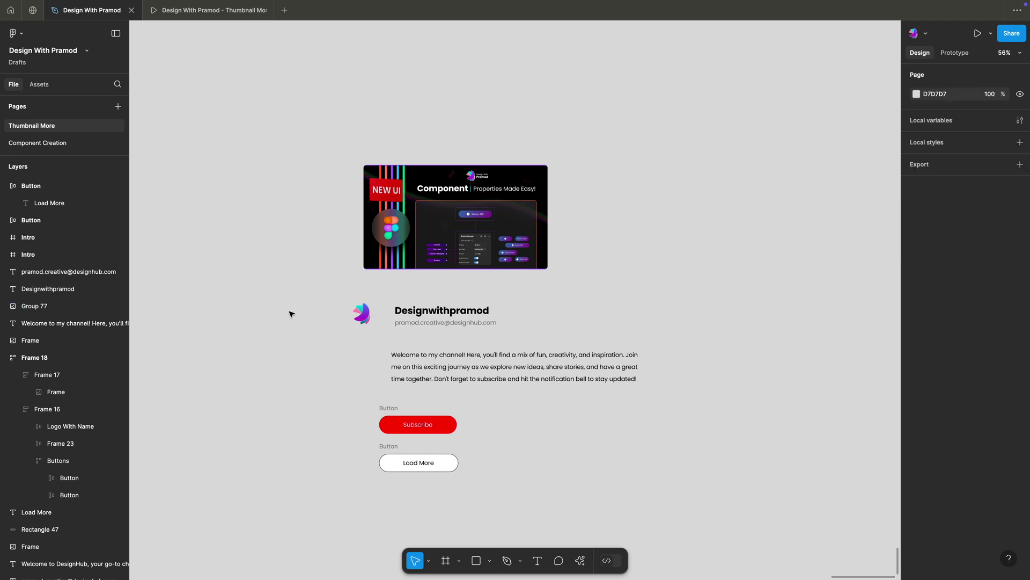
left_click_drag(353, 153, 607, 491)
left_click(718, 371)
left_click(379, 410)
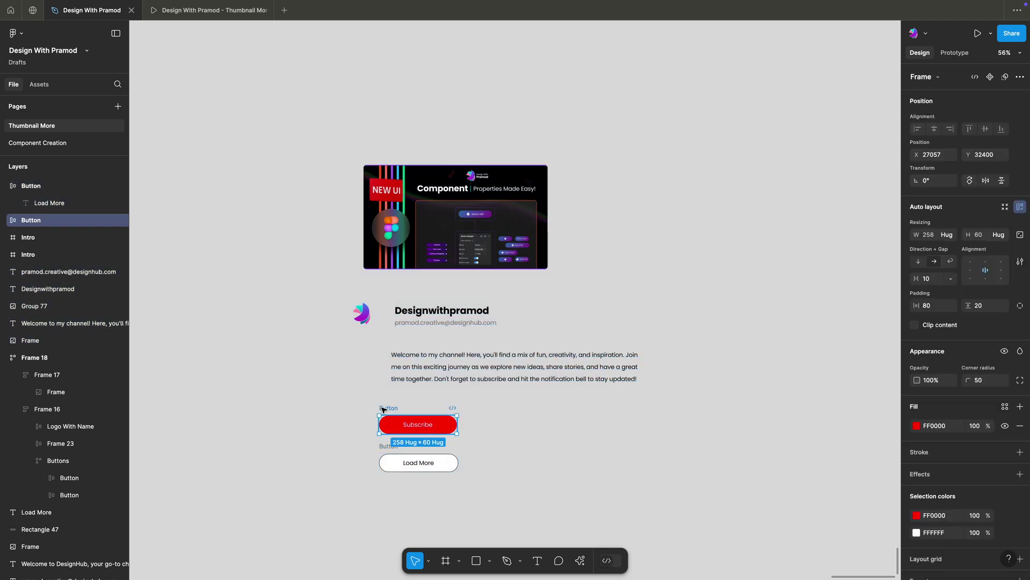
left_click(382, 447, "shift")
left_click(302, 434)
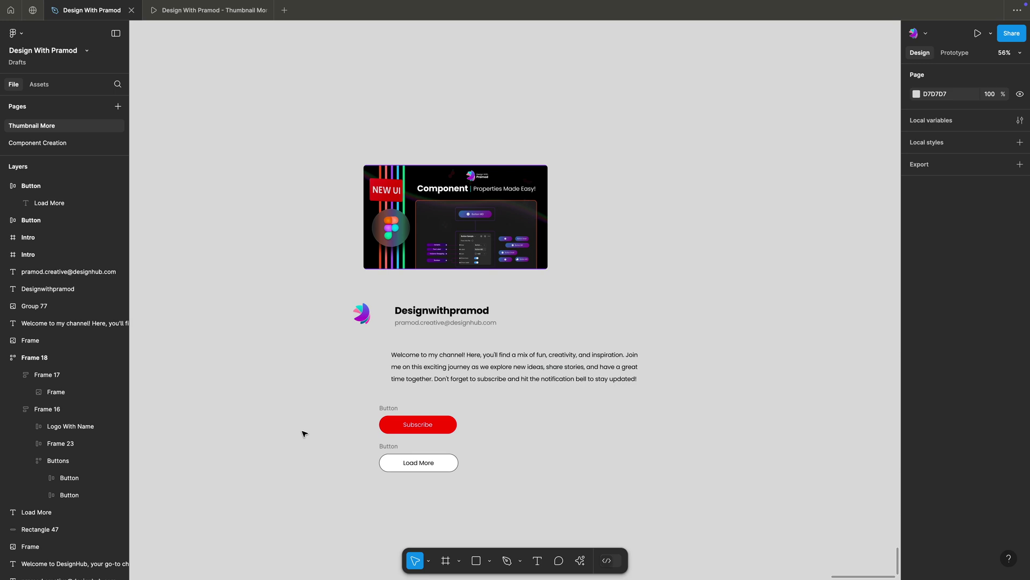
Place the Load More button beside the Subscribe button at Y 32400 and wrap both in an auto layout frame with a 60 gap
scroll(302, 434, "down", 1)
left_click_drag(387, 406, 476, 367)
left_click(403, 360)
left_click(416, 383)
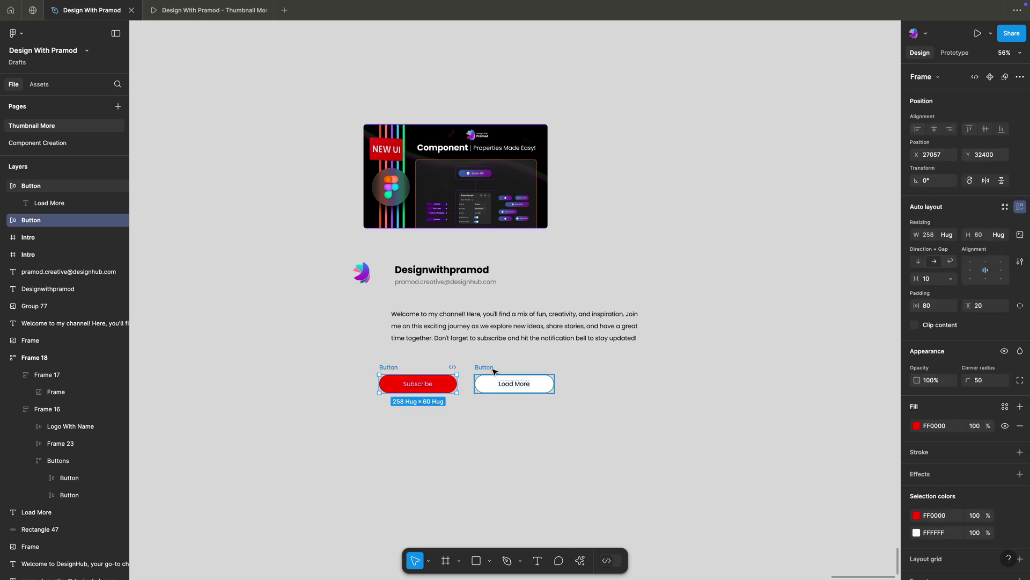
left_click(500, 382, "shift")
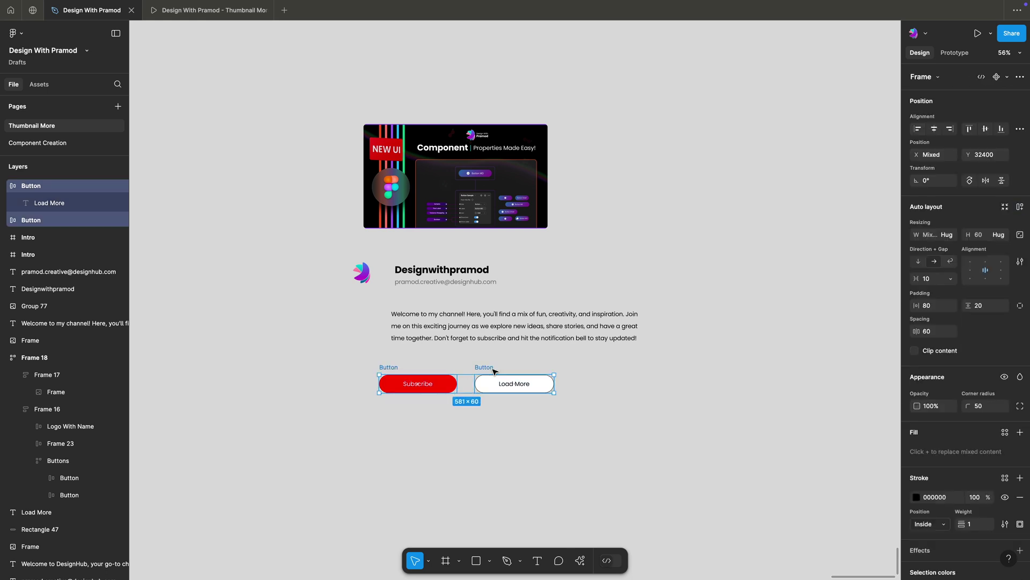
key("shift+a")
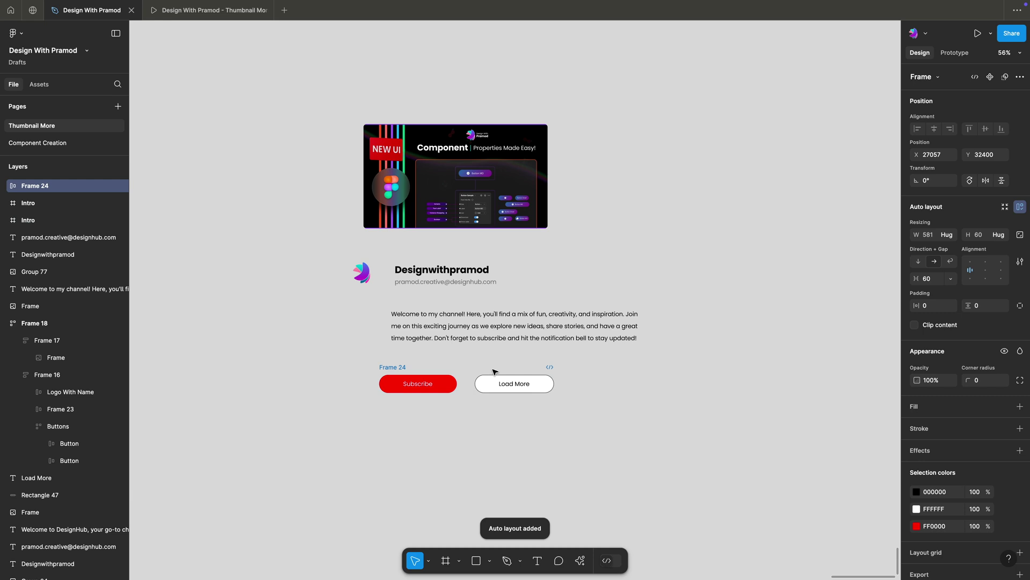
Rename the new auto layout frame around the two buttons to Buttons
left_click(450, 359)
double_click(403, 367)
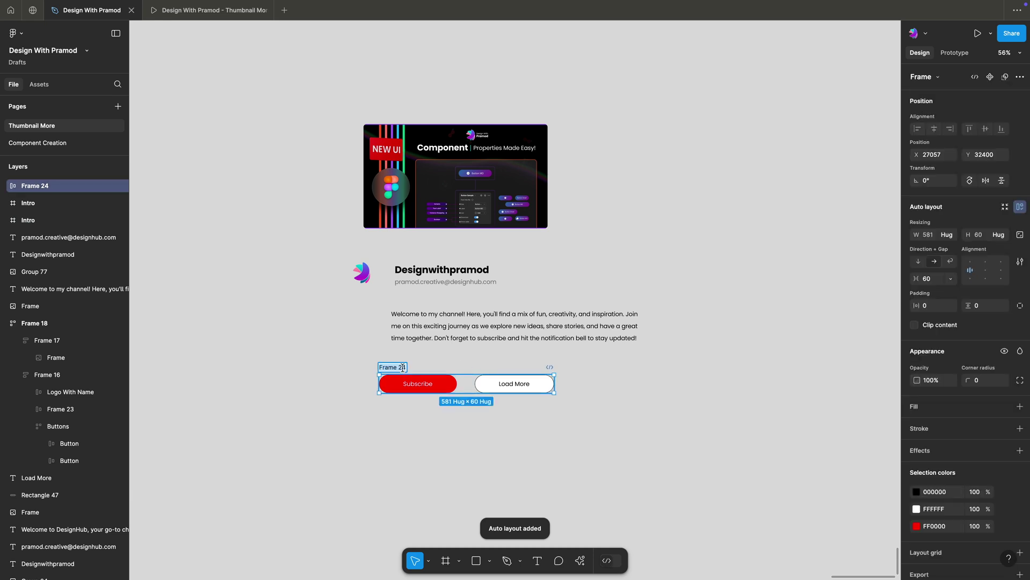
type("Buttons")
key("Return")
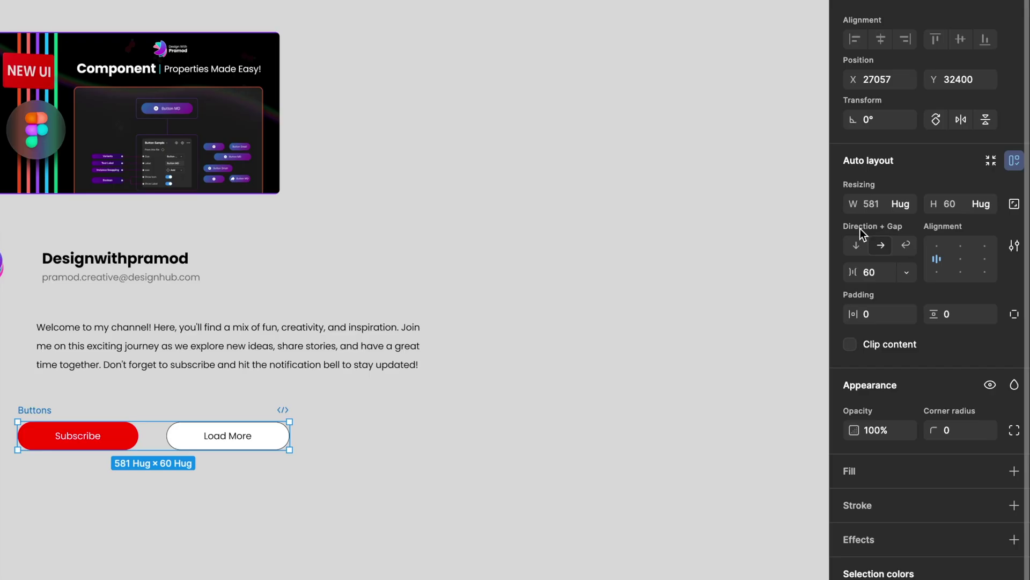
Switch the Buttons frame's auto layout direction to vertical and return it to horizontal
left_click(858, 246)
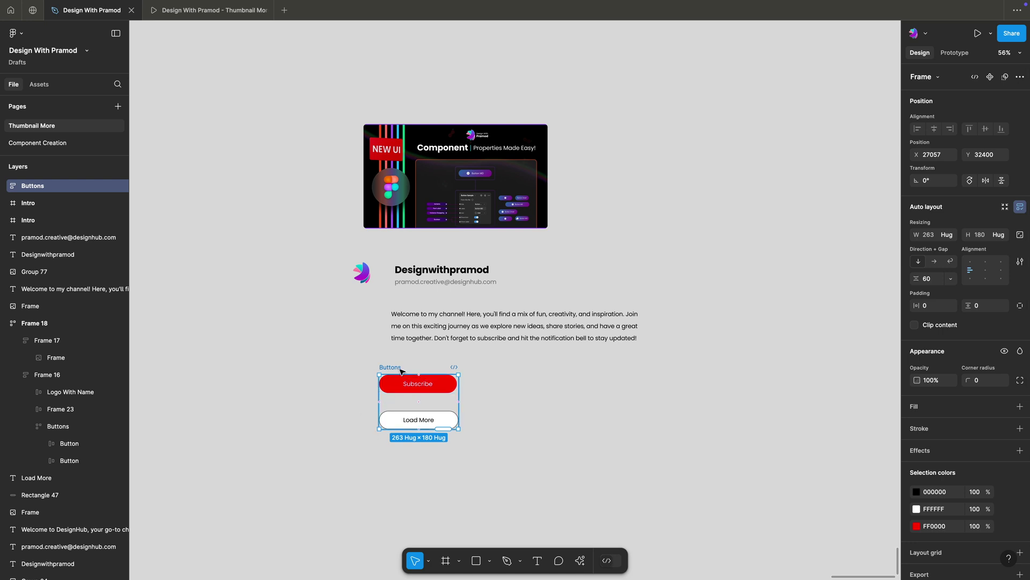
left_click(935, 262)
left_click(717, 370)
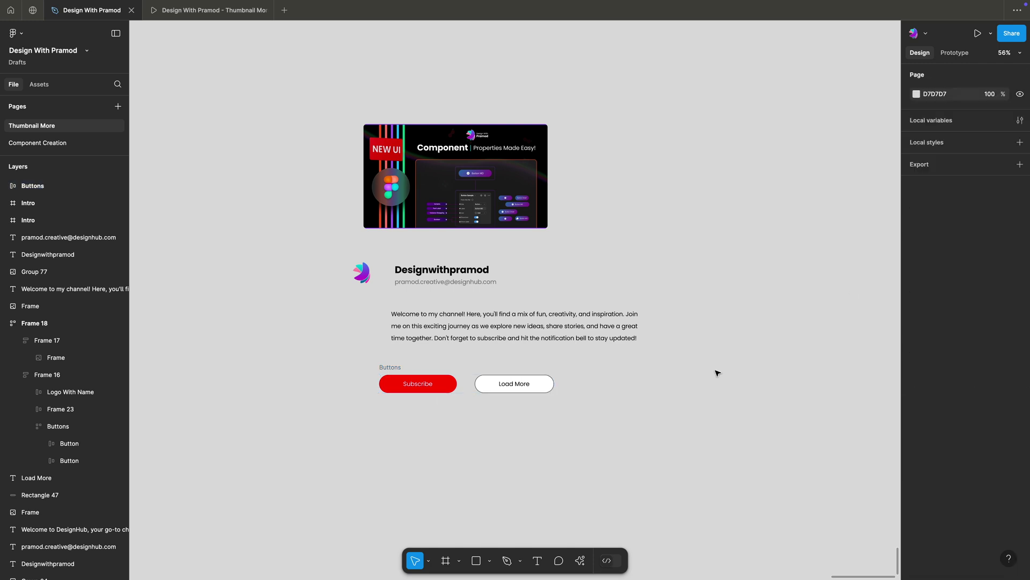
Wrap the welcome paragraph in an auto layout frame with 0 padding
left_click(535, 318)
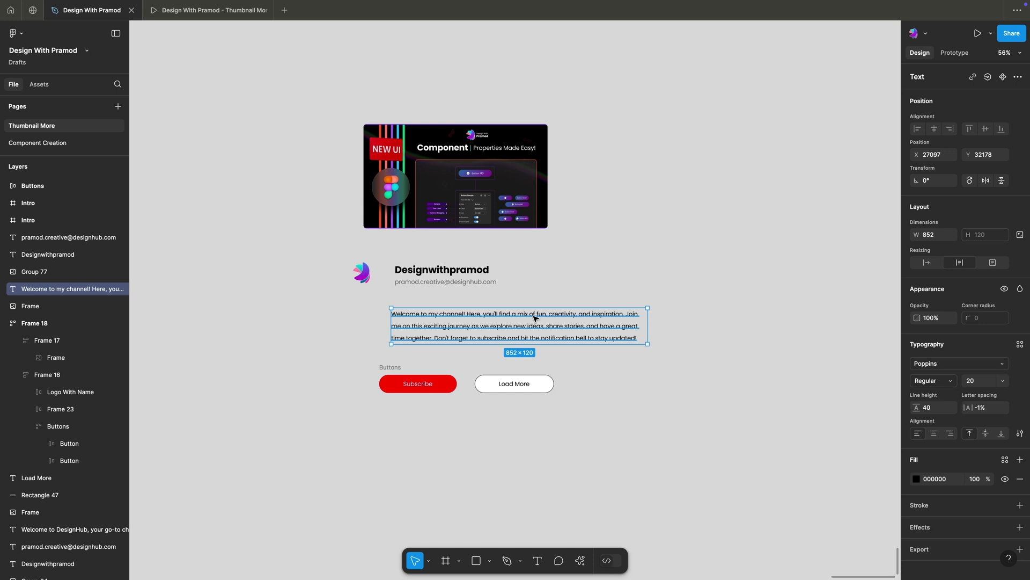
key("shift+a")
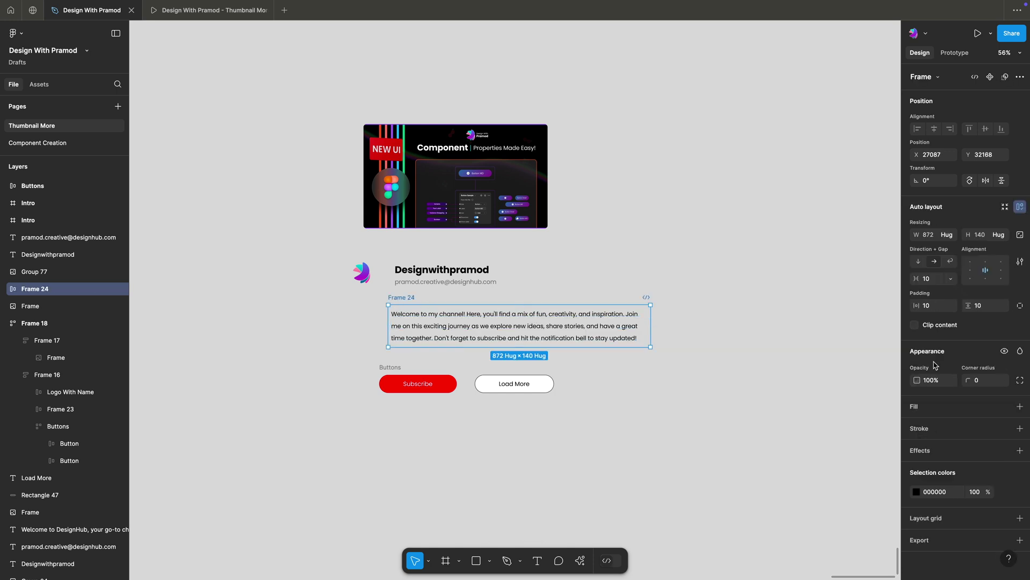
left_click(979, 307)
type("0")
key("Return")
left_click(736, 326)
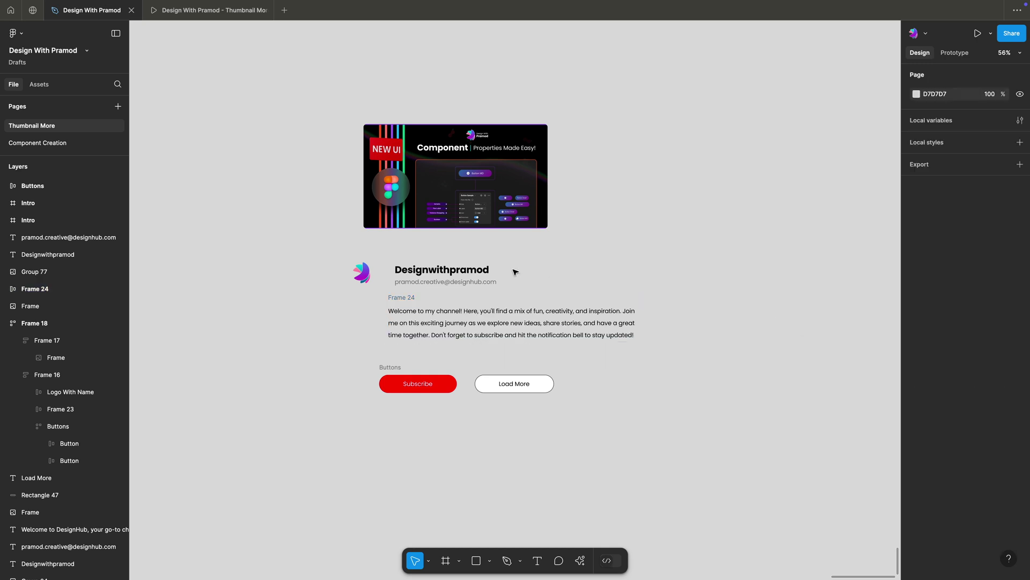
Wrap the channel name and e-mail text in an auto layout frame named Main Heading, and name the logo's auto layout frame Logo
left_click(472, 272)
left_click(477, 283, "shift")
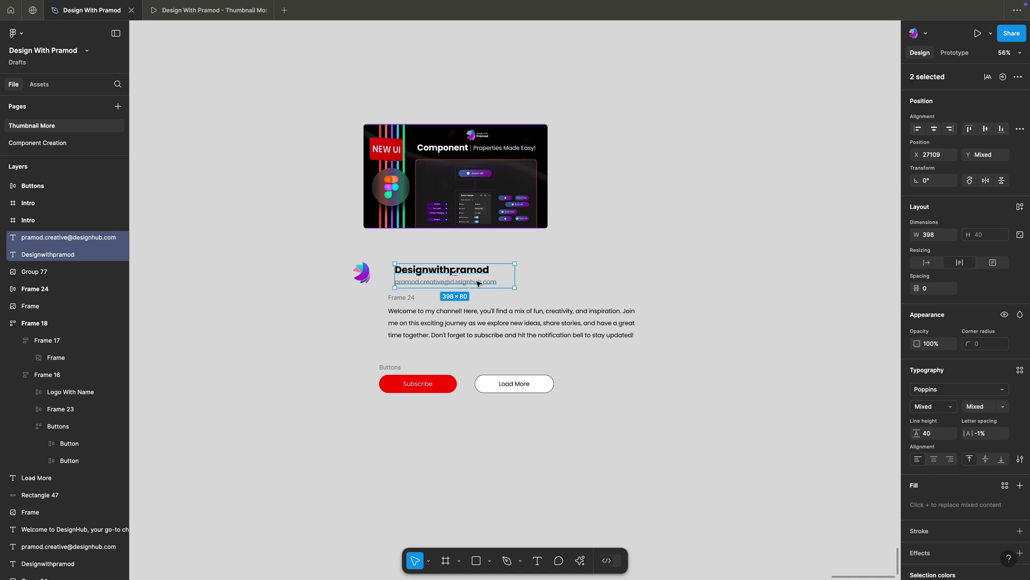
key("shift+a")
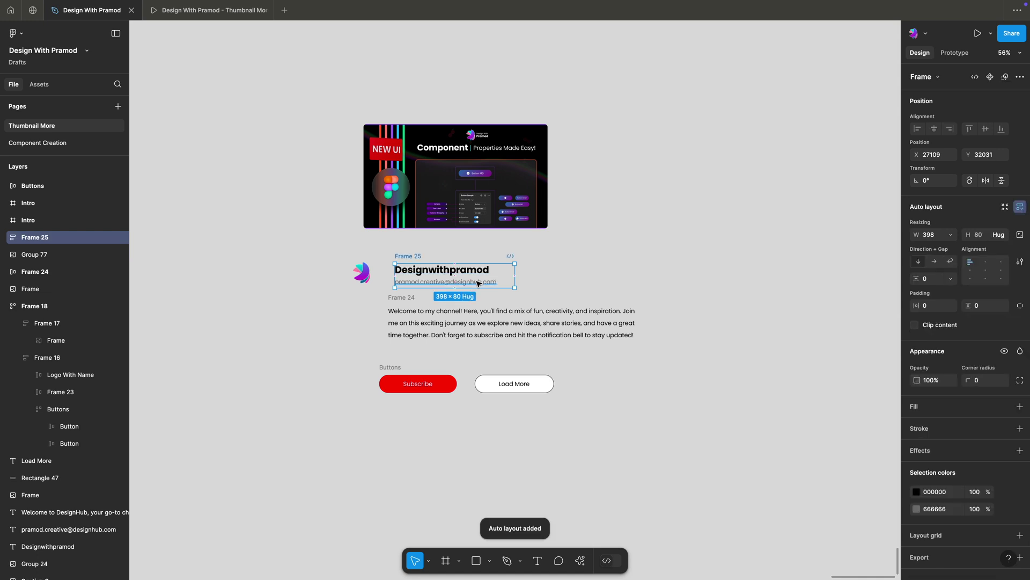
double_click(408, 256)
type("Main")
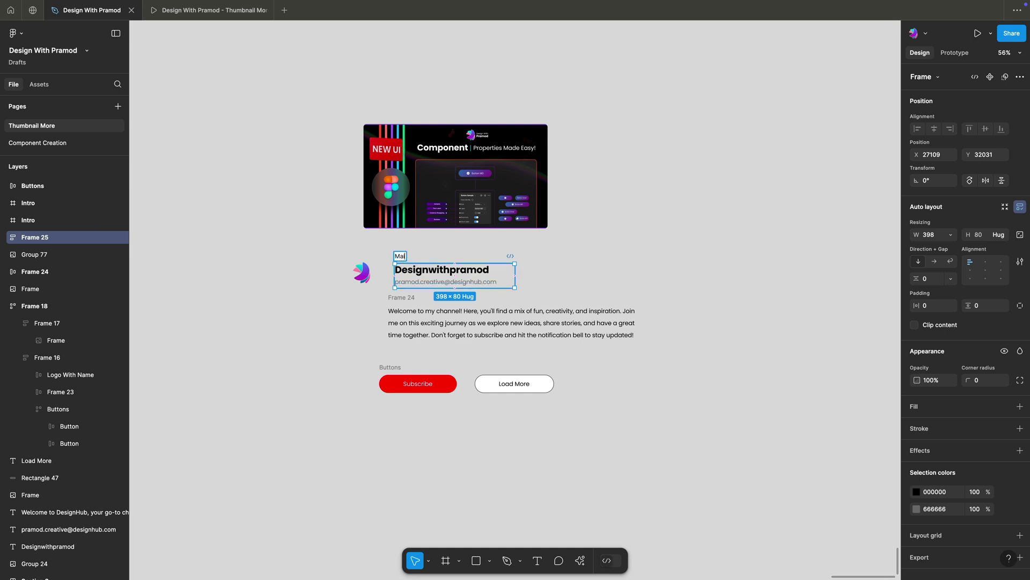
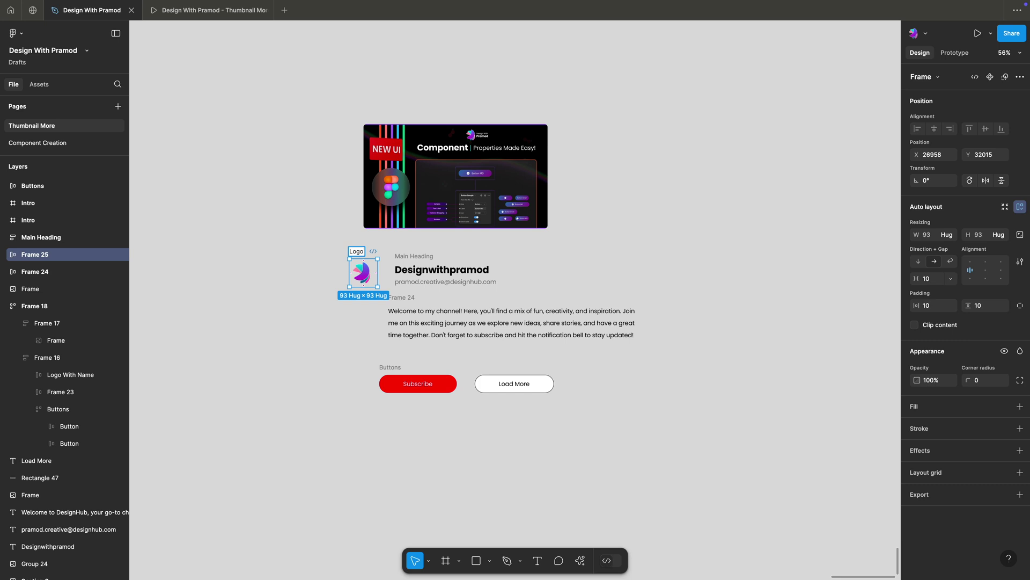
left_click(306, 260)
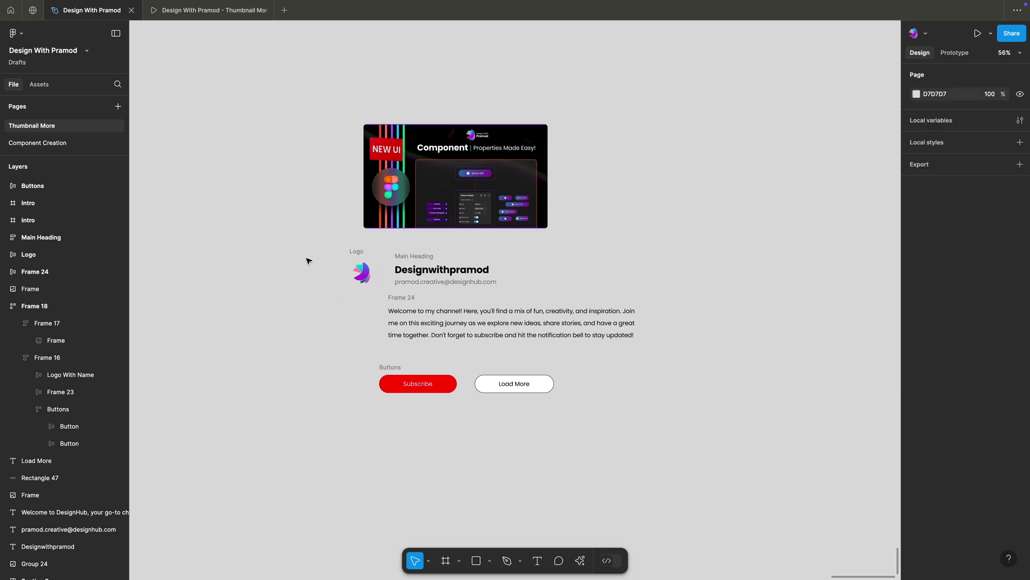
left_click(363, 252)
left_click(419, 256)
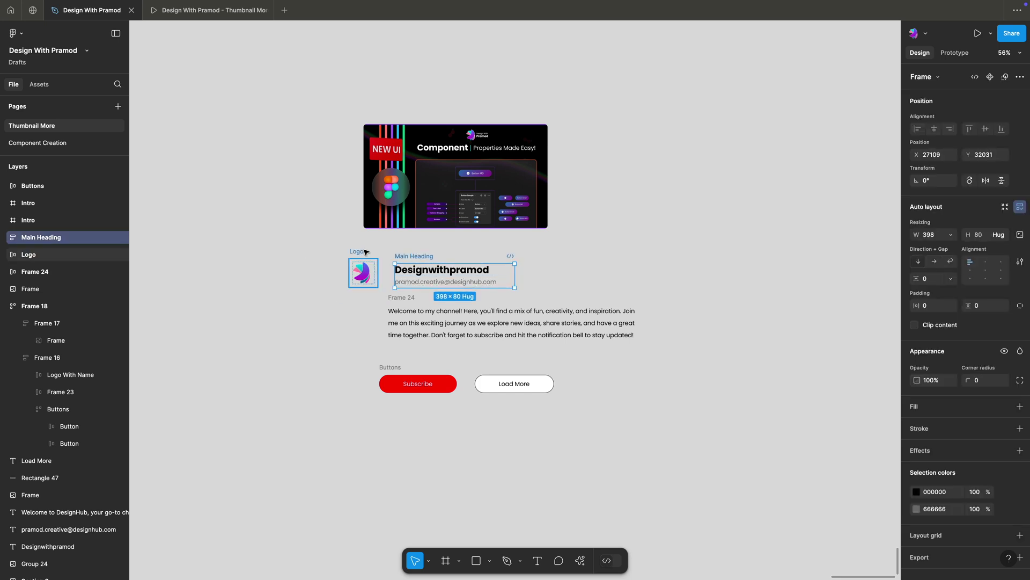
left_click_drag(419, 268, 461, 268)
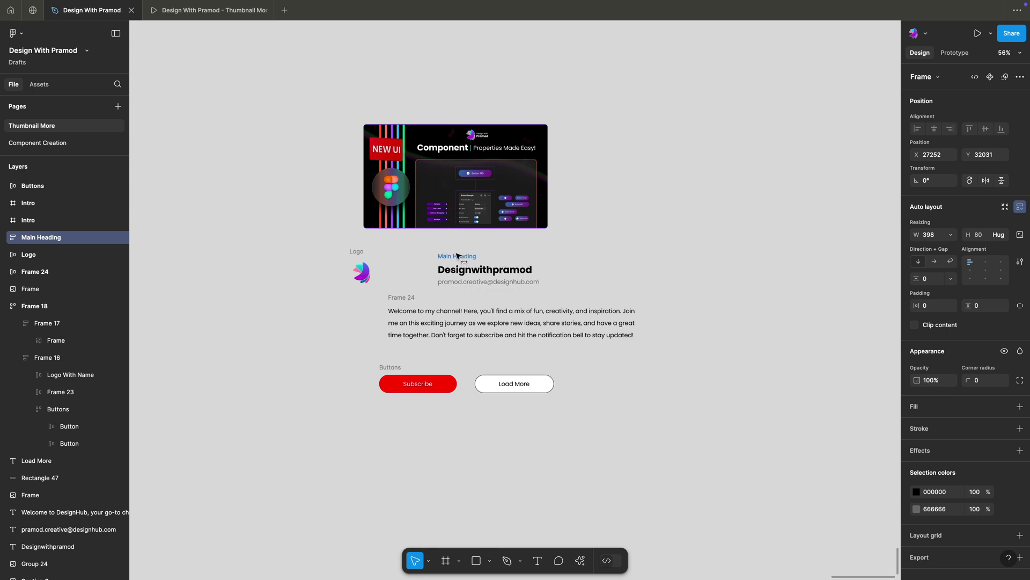
key("ctrl+z")
Align the Logo and Main Heading frames on their vertical centers
left_click(355, 253, "shift")
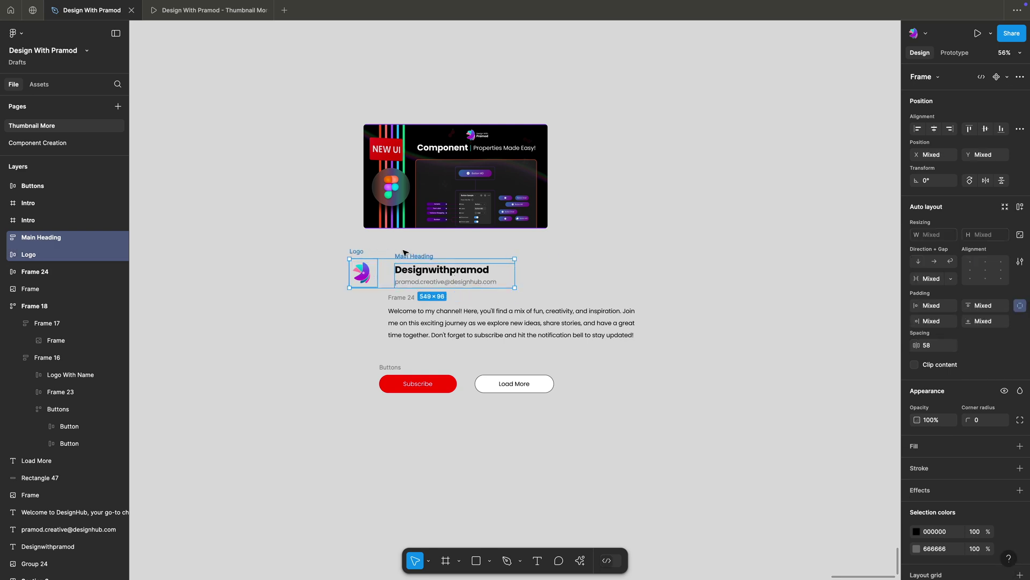
left_click(344, 249)
left_click_drag(343, 248, 518, 290)
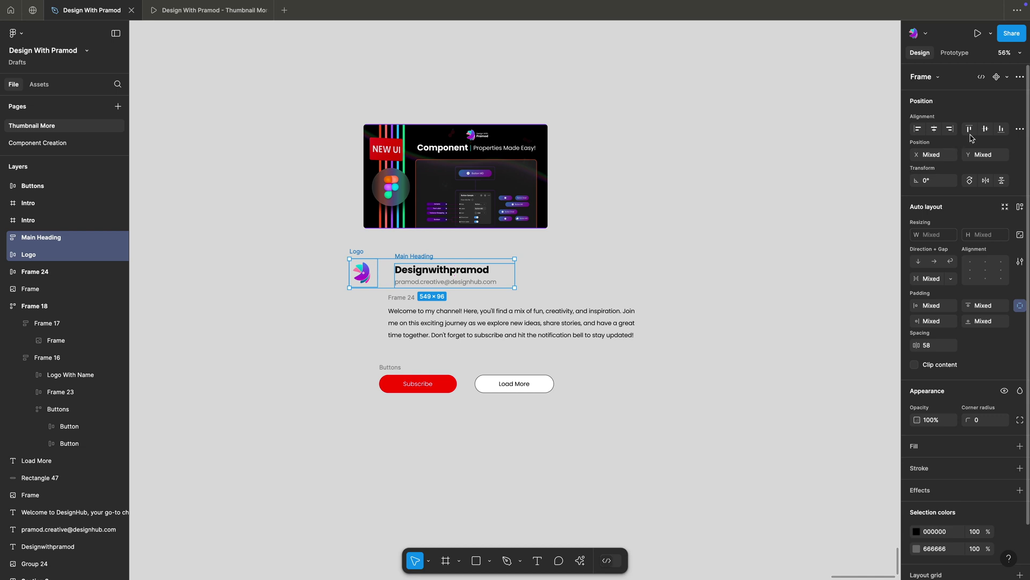
left_click(985, 129)
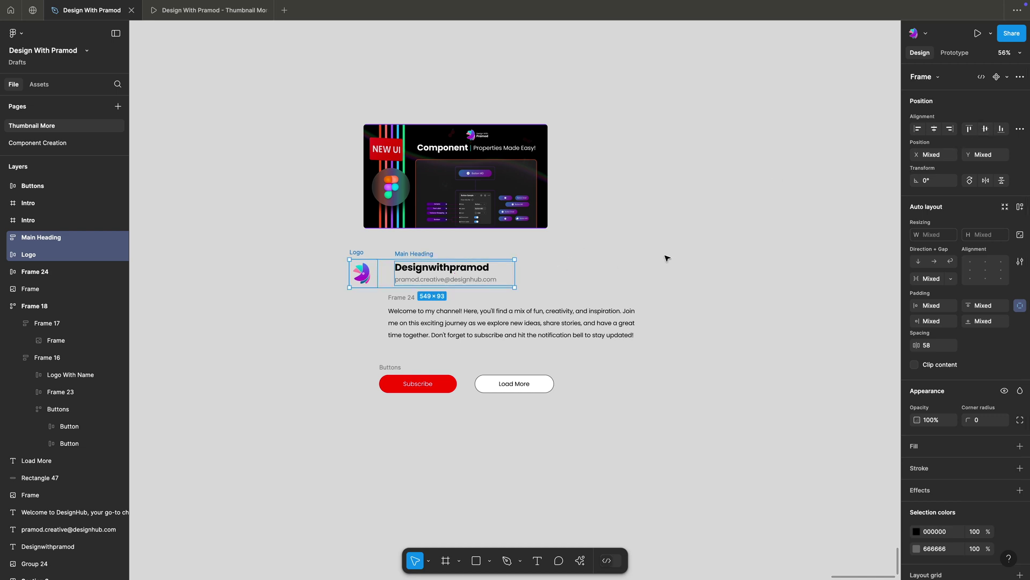
Wrap the Logo and Main Heading frames in a horizontal auto layout frame with a 20 gap
key("shift+a")
left_click(929, 283)
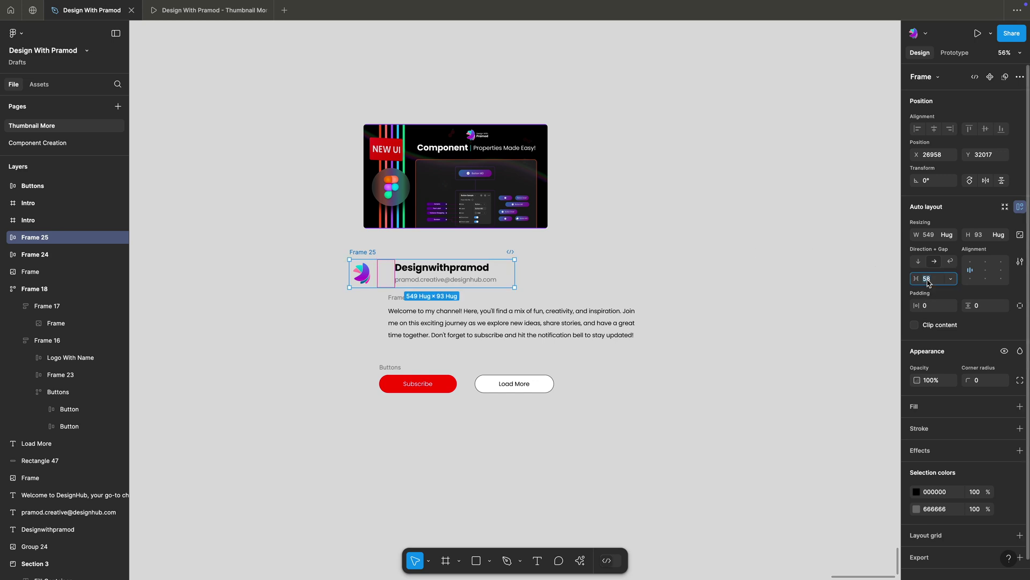
key("Return")
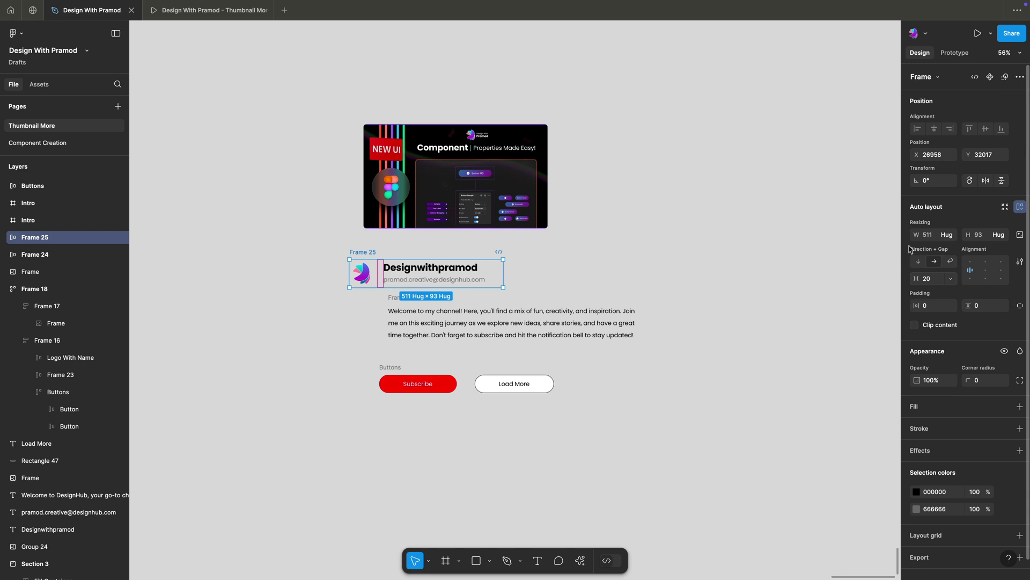
left_click(751, 240)
Rename the frame around the logo and heading as Logo with main Heading
left_click(365, 252)
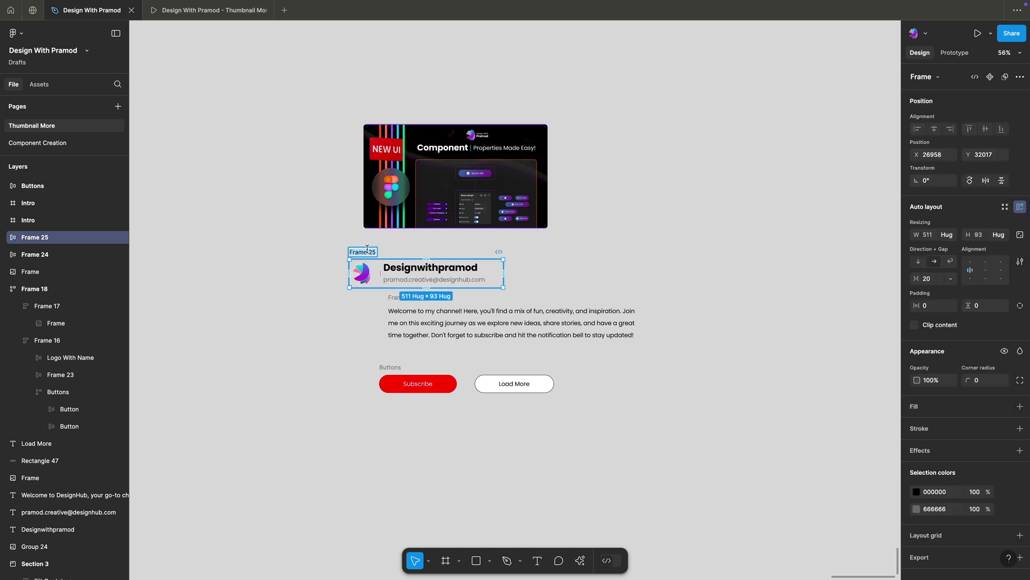
type("Logo w")
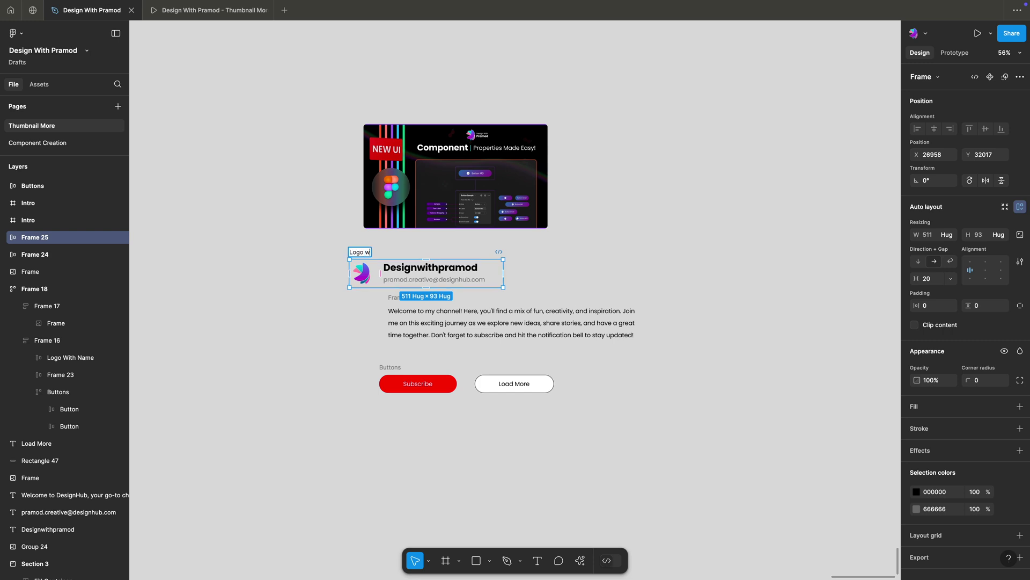
type("ith main Heading")
left_click(467, 246)
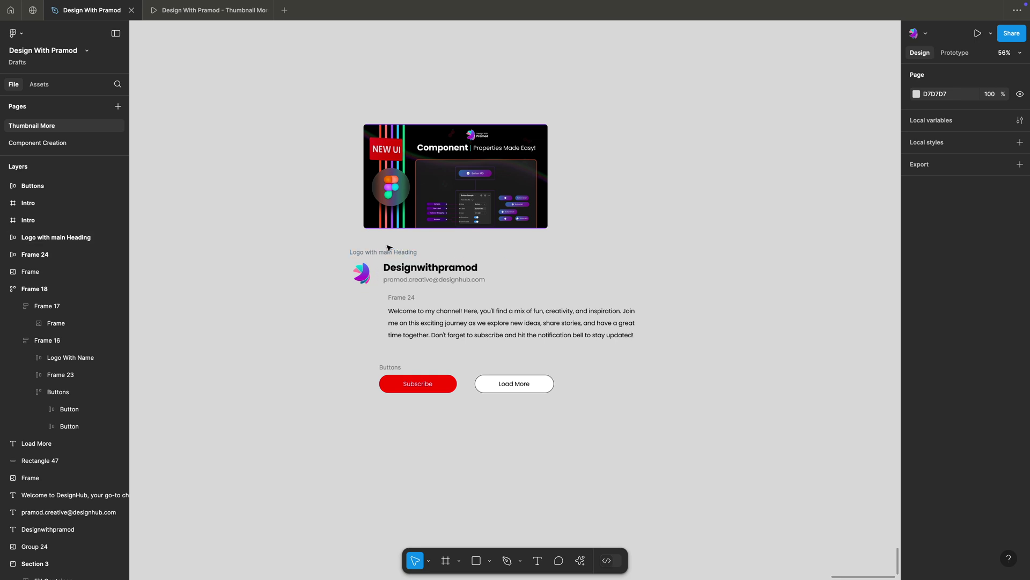
Align the Logo with main Heading and Buttons frames to the paragraph frame's left edge at X 27087
left_click_drag(389, 252, 425, 261)
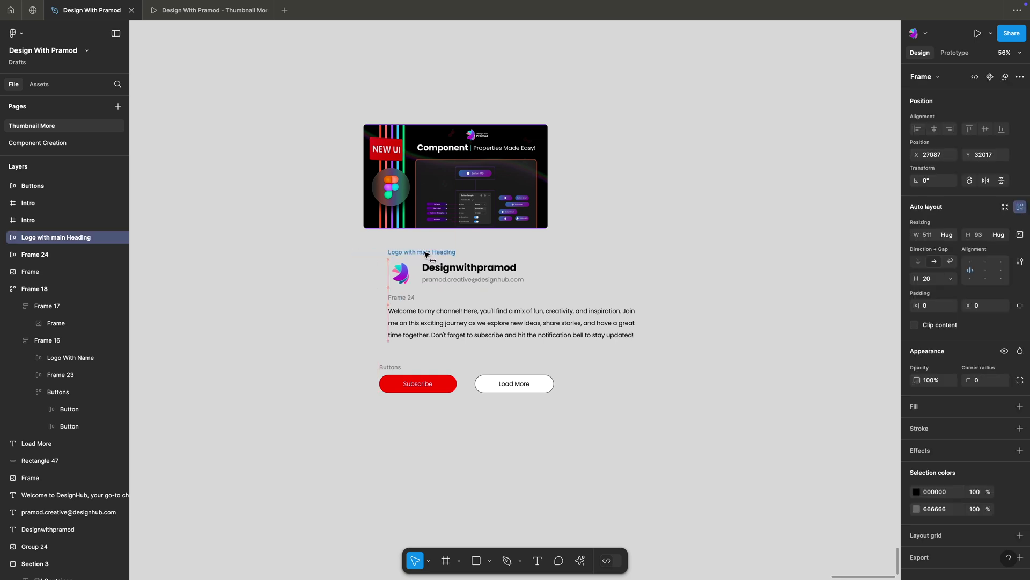
left_click(400, 314)
left_click_drag(384, 383, 393, 383)
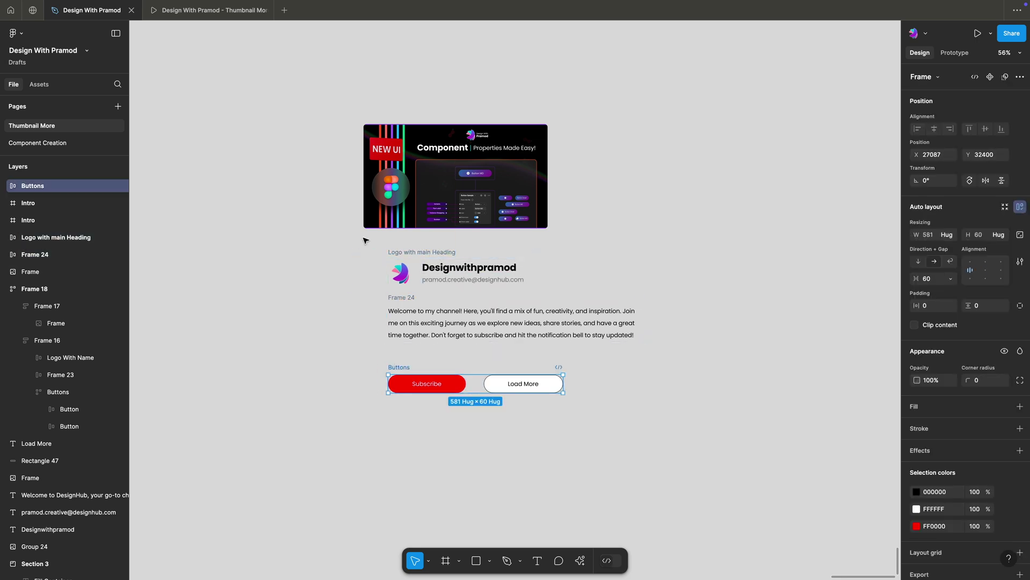
Move the heading, paragraph and Buttons frames beside the thumbnail at X 27715, and raise the Buttons frame to Y 31914
left_click(368, 243)
left_click_drag(369, 249, 494, 415)
left_click(494, 446)
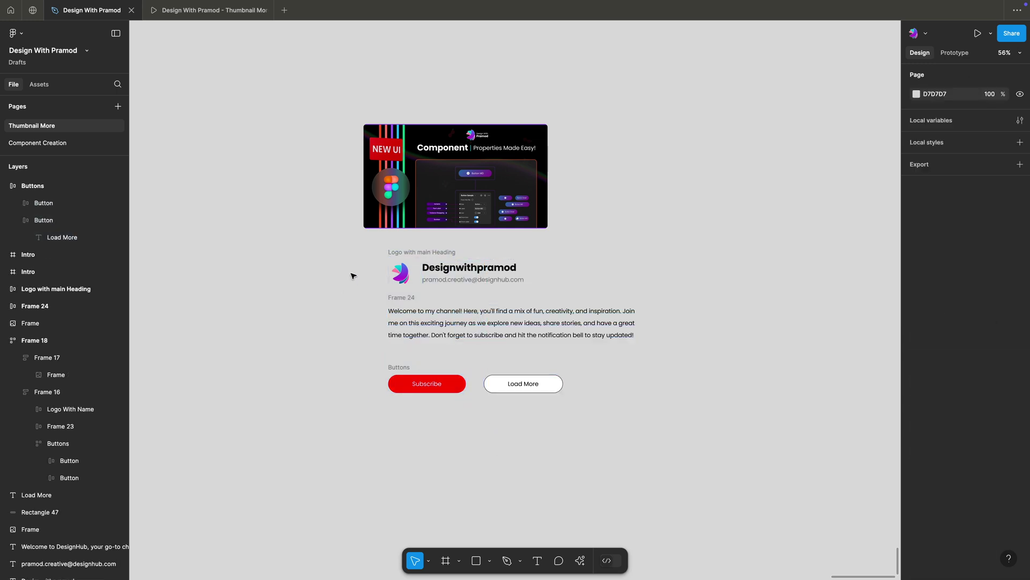
left_click_drag(343, 250, 543, 426)
key("ctrl+z")
key("ctrl+z")
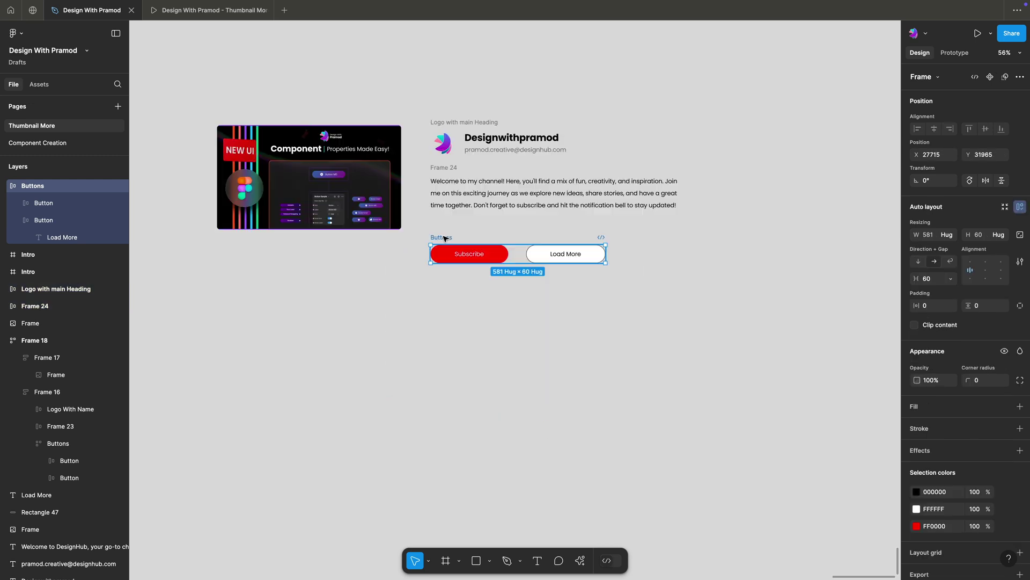
left_click(465, 229)
left_click_drag(443, 236, 442, 221)
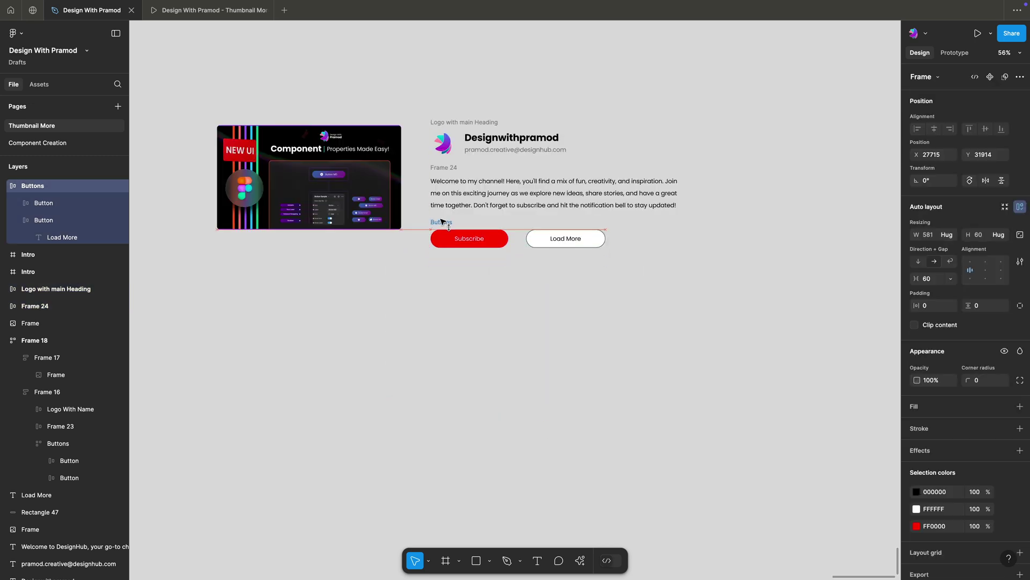
Wrap the heading, paragraph and Buttons frames together in a vertical auto layout frame
left_click(408, 109)
left_click_drag(413, 112, 601, 289)
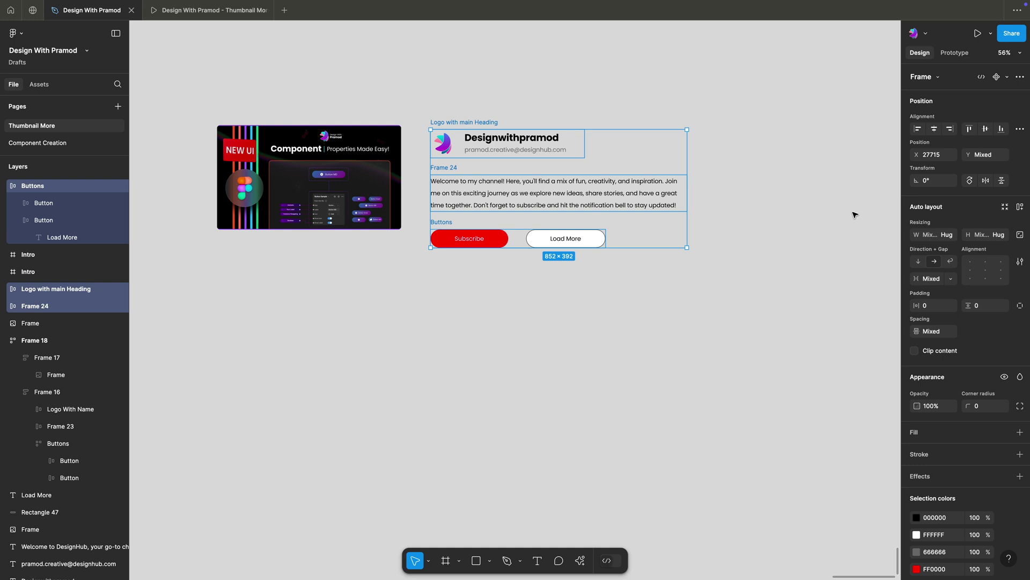
key("shift+a")
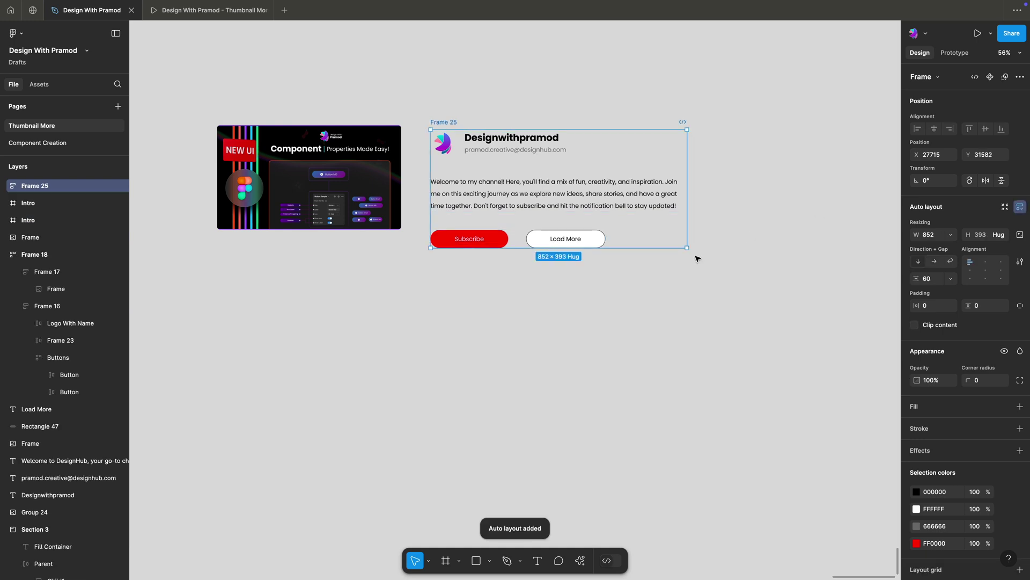
left_click(642, 273)
Check the nested paragraph and Buttons frames, and set the outer content frame's vertical gap to 20
left_click(449, 124)
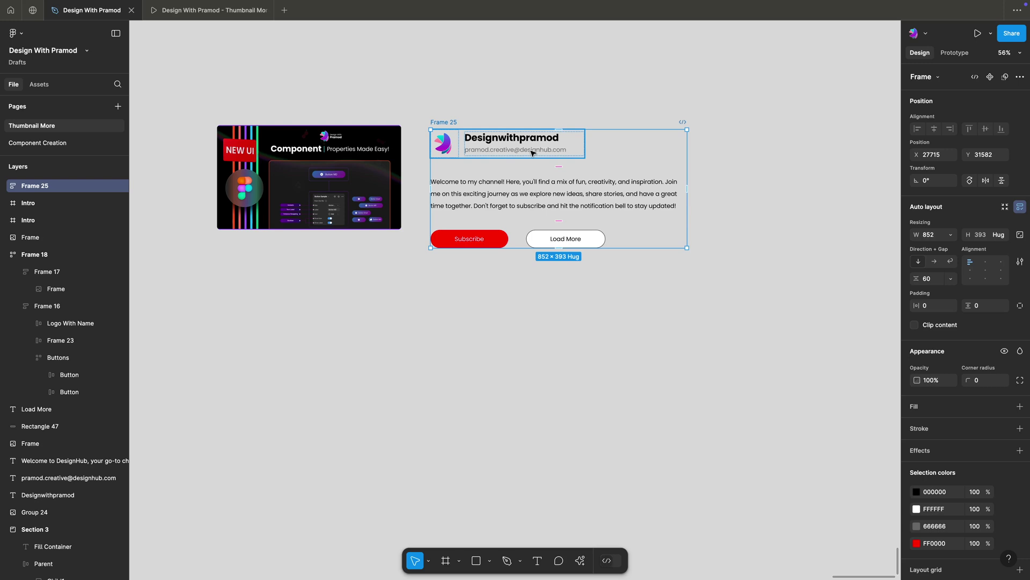
left_click(529, 194)
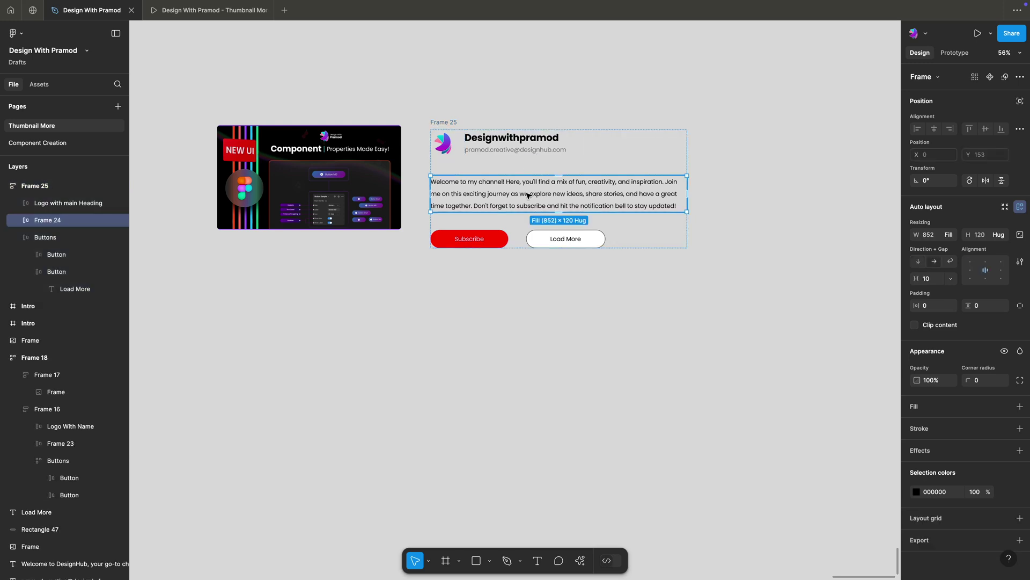
left_click(550, 238)
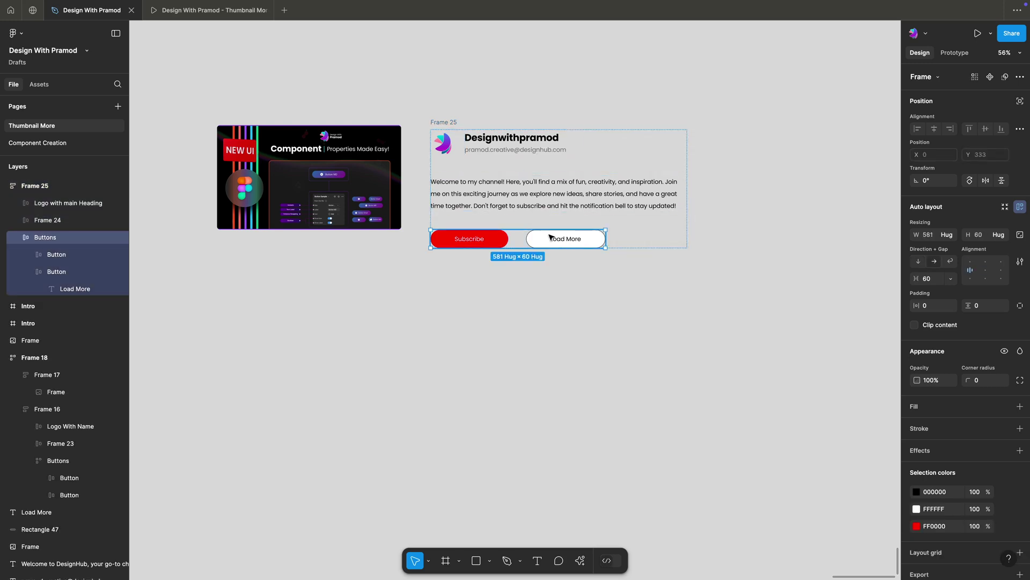
key("Escape")
left_click(927, 279)
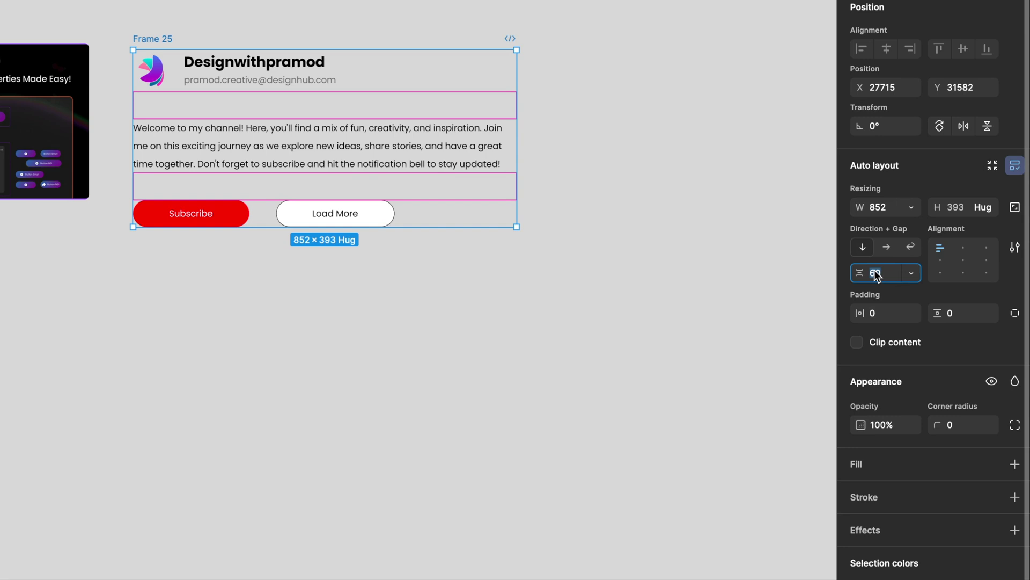
type("20")
key("Return")
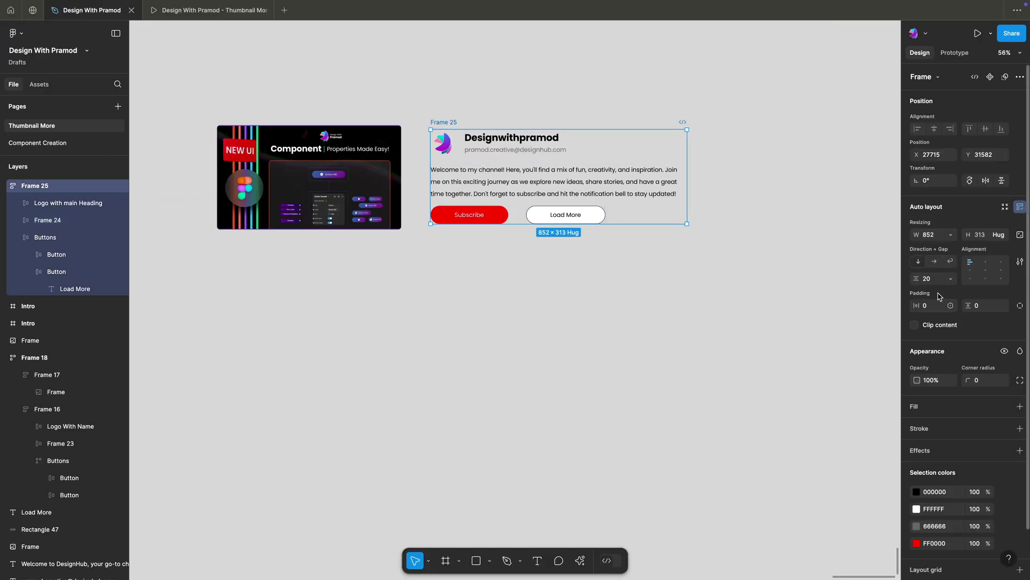
Set the vertical gap between the heading, paragraph and buttons to 24
left_click(938, 283)
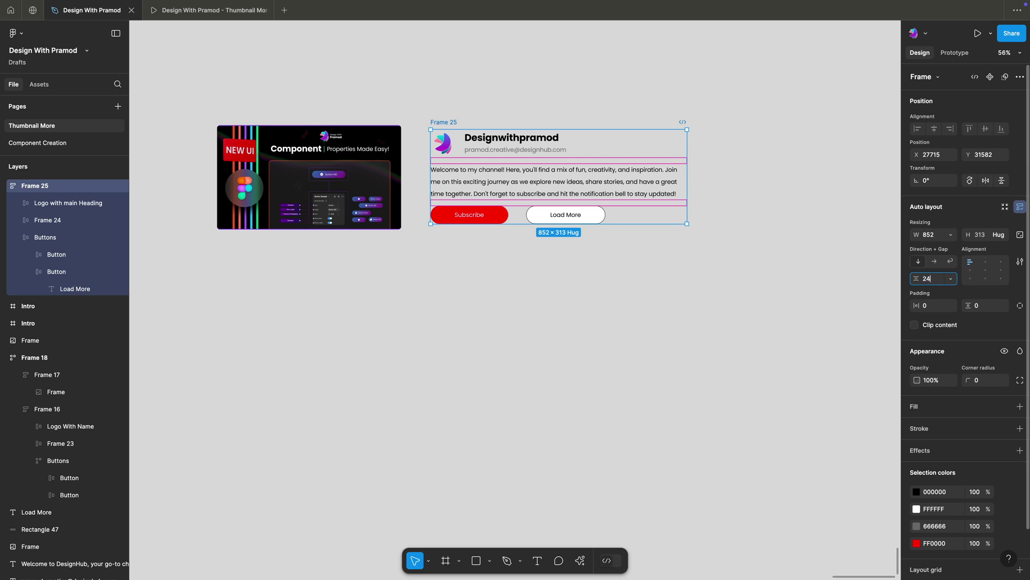
type("24")
key("Return")
Set the Buttons frame's gap between Subscribe and Load More to 24
left_click(517, 217)
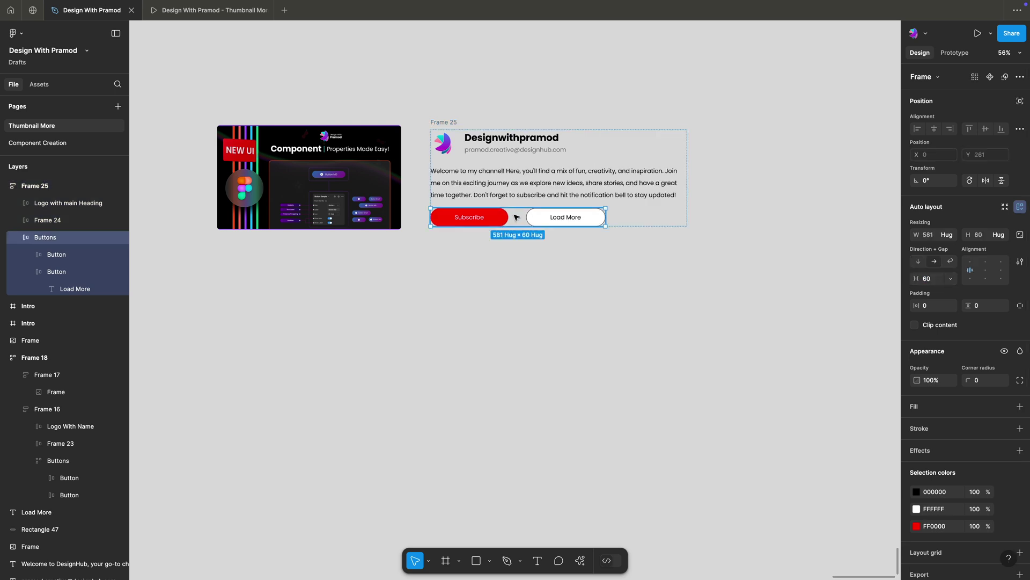
left_click(575, 282)
double_click(501, 221)
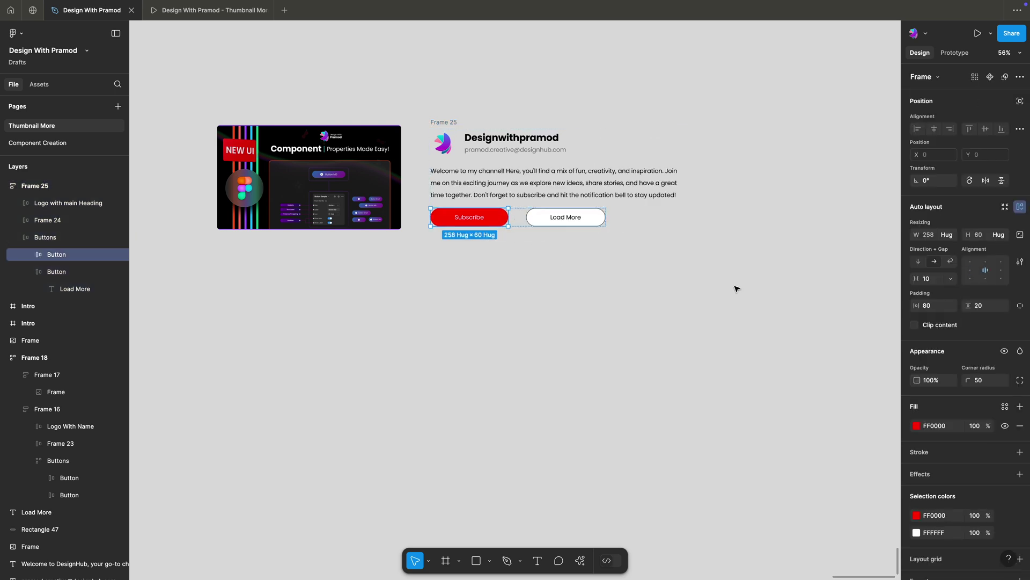
left_click(590, 258)
left_click(564, 224)
left_click(924, 279)
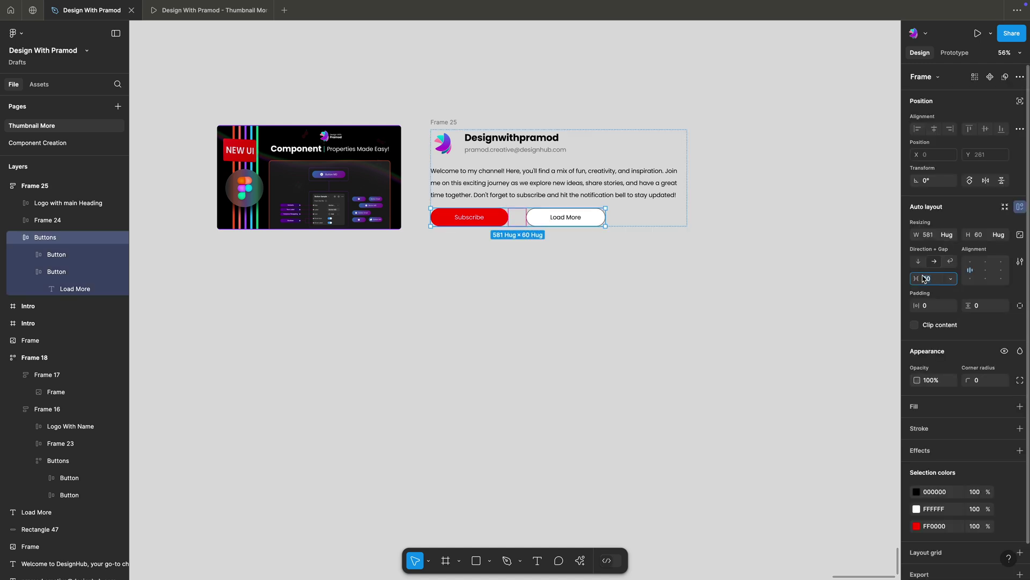
type("24")
key("Return")
left_click(526, 273)
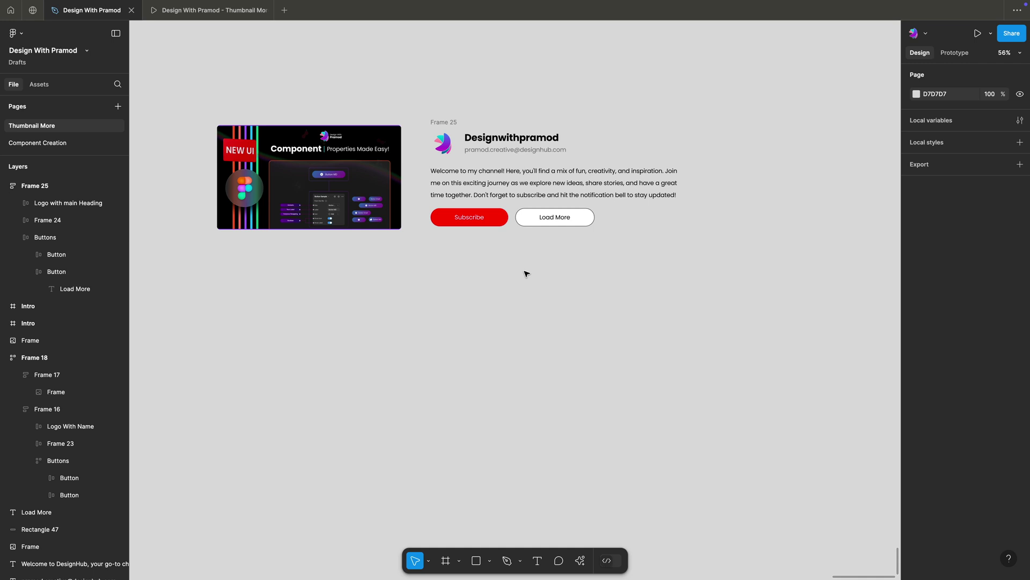
Wrap the thumbnail image in its own auto layout frame
scroll(248, 179, "up", 1)
left_click(248, 178)
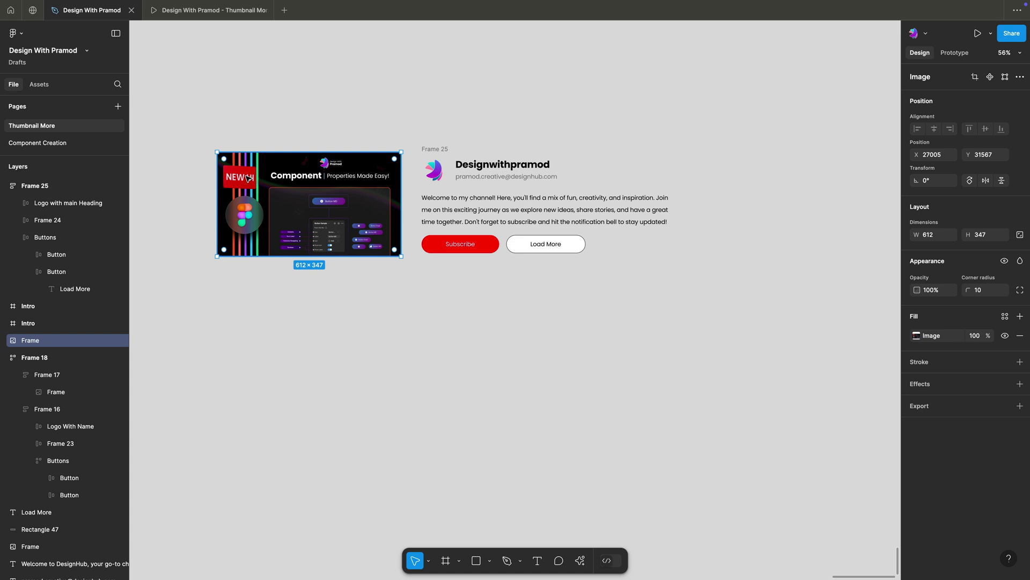
key("shift+a")
left_click(368, 129)
scroll(368, 128, "up", 1)
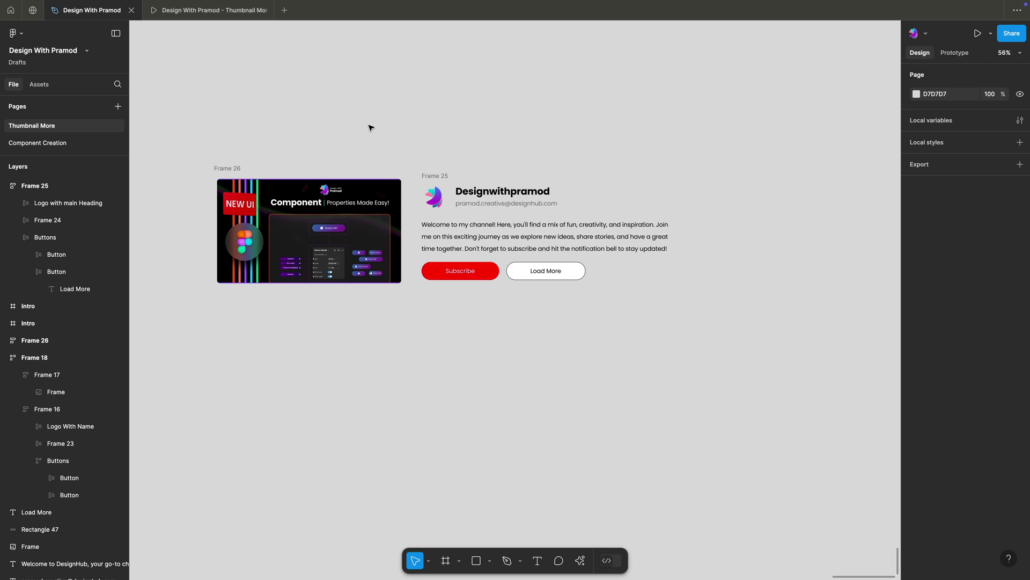
Set the thumbnail frame's horizontal and vertical padding to 0
left_click(231, 166)
key("Caps_Lock")
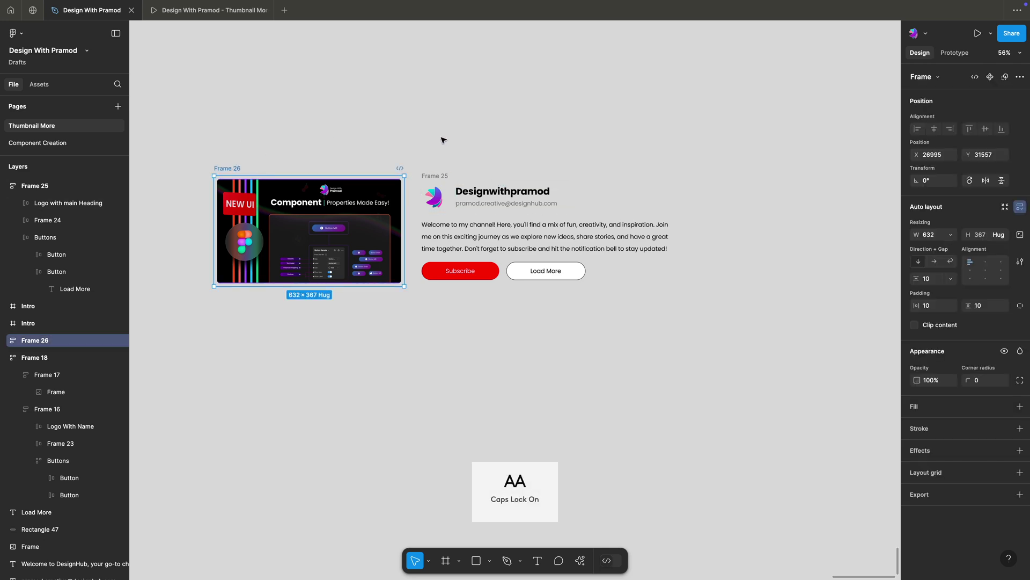
key("Escape")
left_click(221, 172)
left_click(932, 308)
type("0")
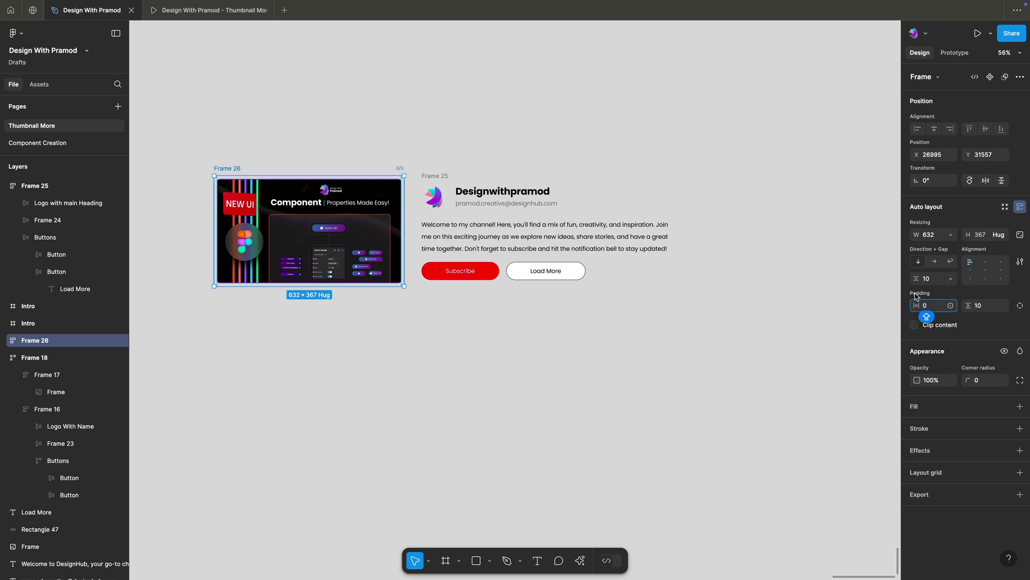
left_click(983, 307)
type("0")
key("Return")
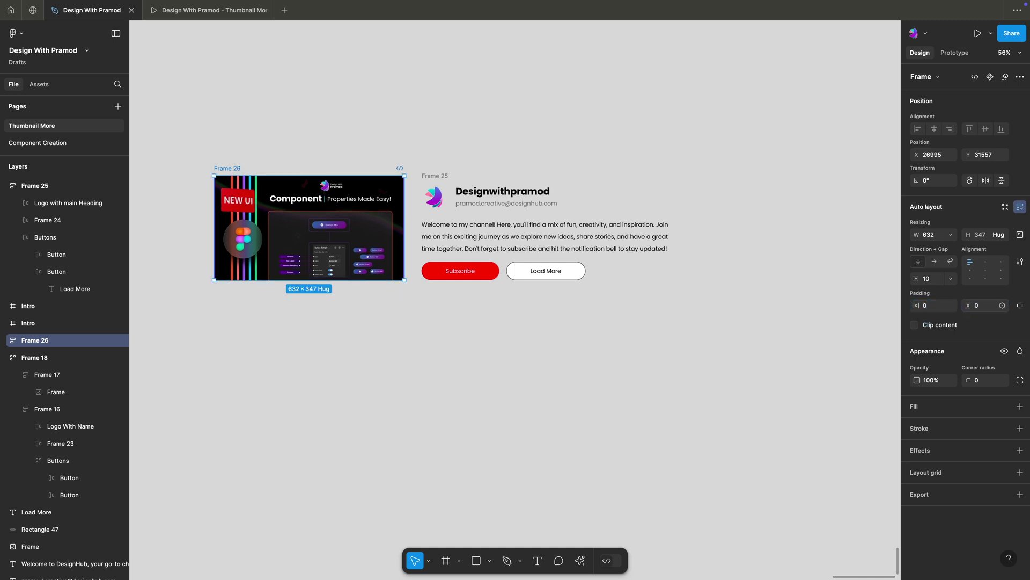
left_click(361, 299)
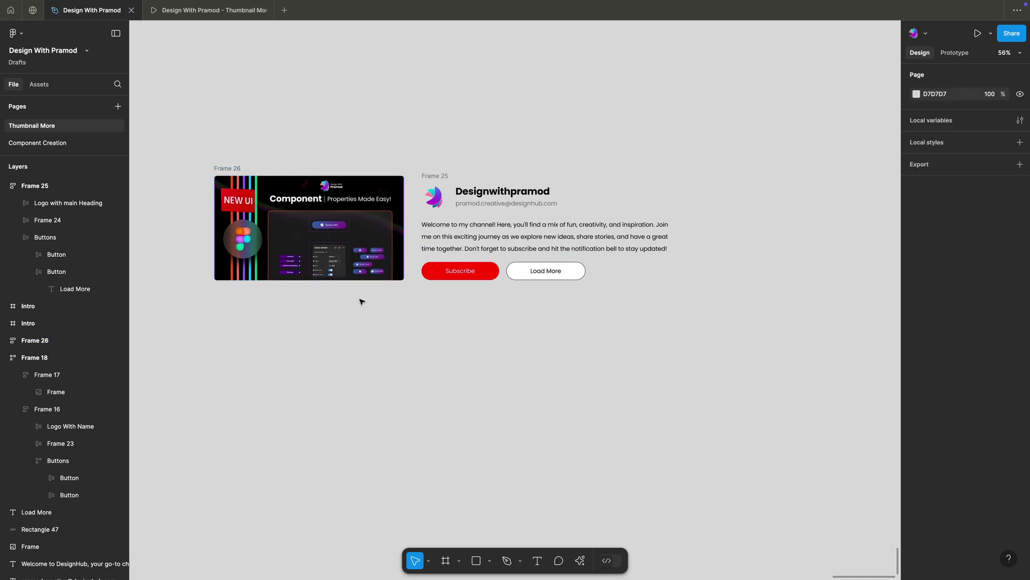
Rename the thumbnail's auto layout frame as THUMBNAIL
double_click(227, 168)
type("THU")
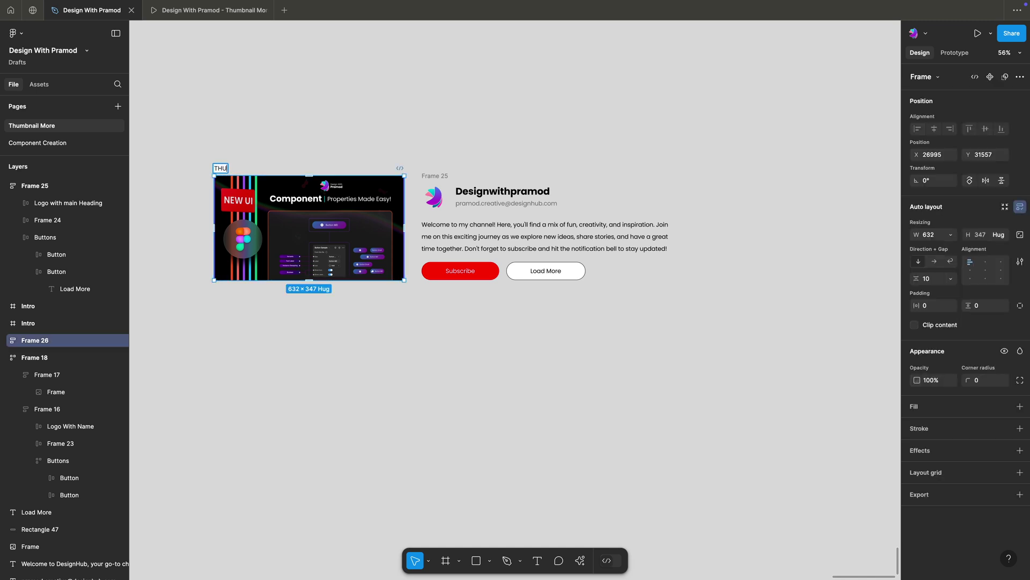
type("MBNAIL")
key("Return")
Align the THUMBNAIL frame and the heading, text and buttons frame on their vertical centers
left_click(536, 257, "shift")
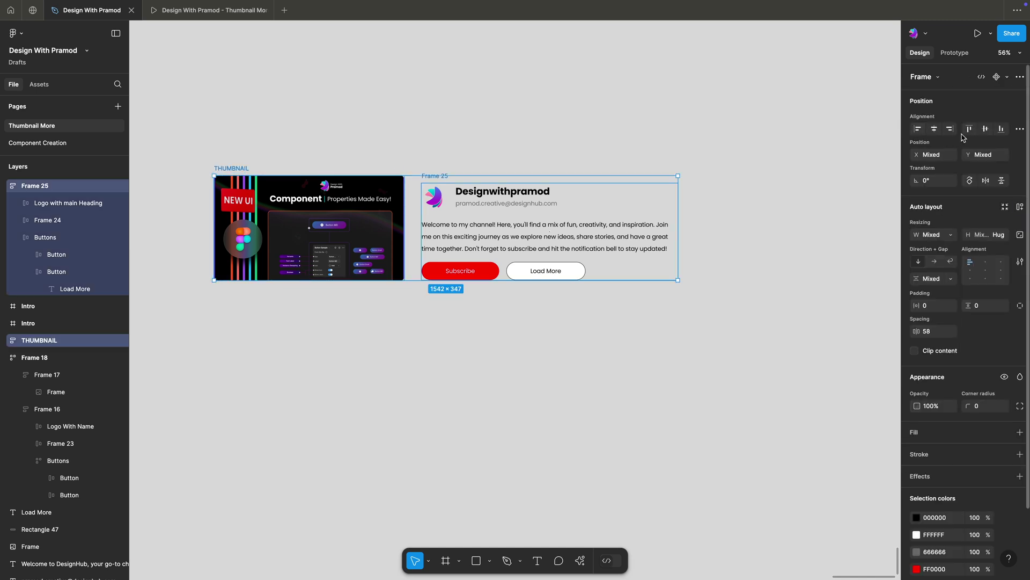
left_click(984, 131)
left_click(409, 122)
Wrap the THUMBNAIL frame and the content frame together in a horizontal auto layout frame and name it Card
left_click(250, 168)
left_click(441, 172, "shift")
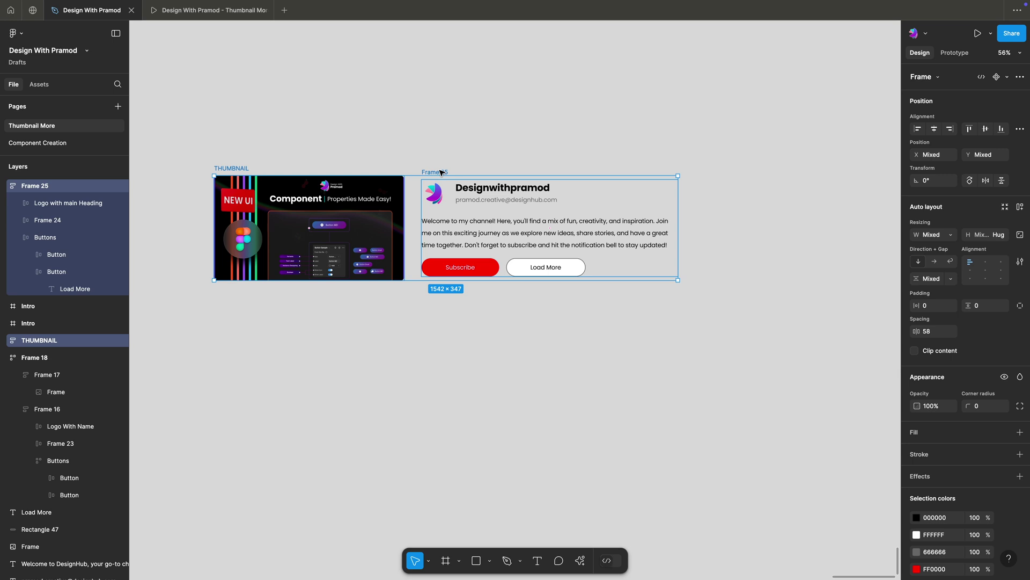
key("shift+a")
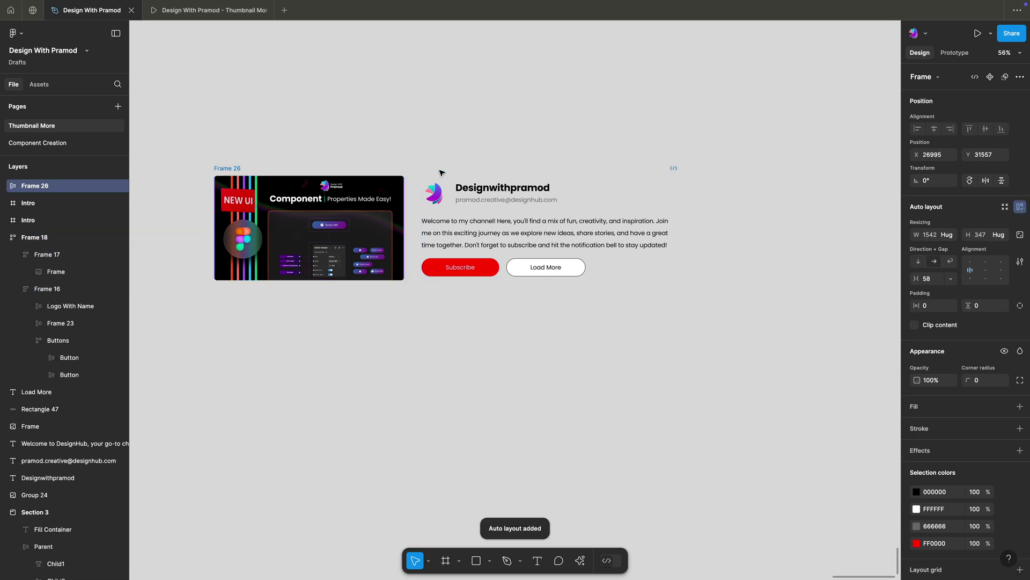
key("Caps_Lock")
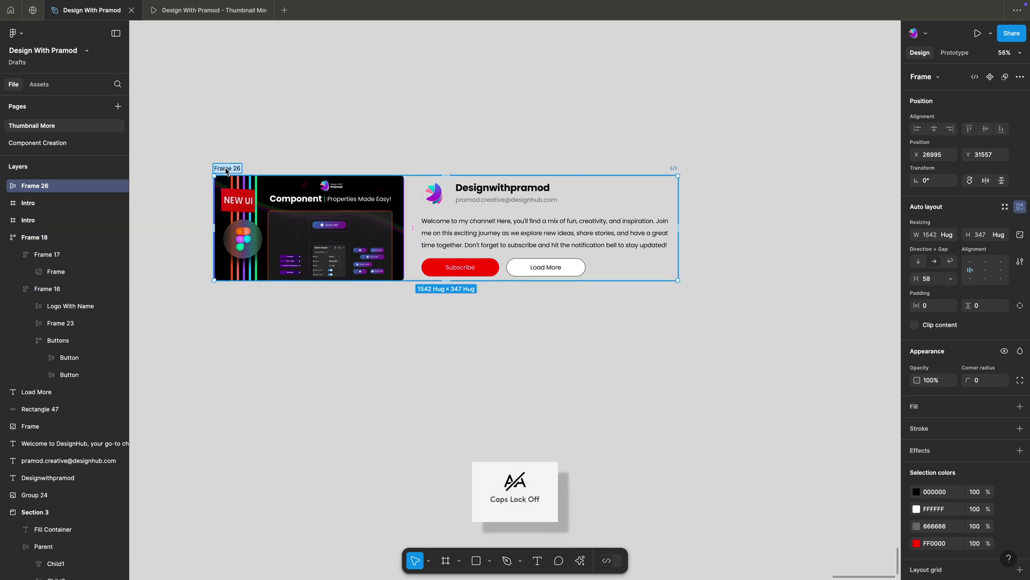
double_click(225, 170)
type("Card")
key("Return")
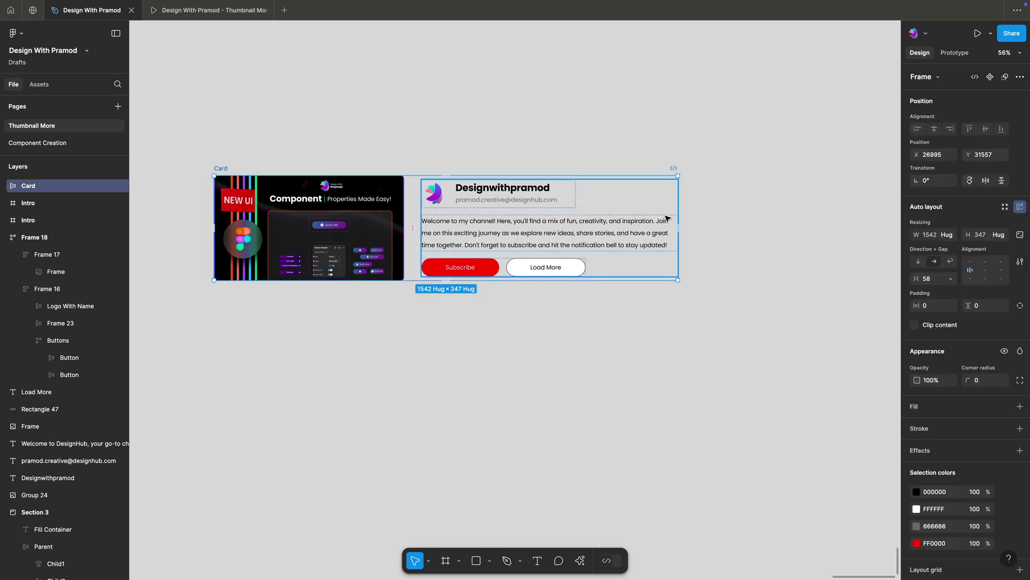
Set the Card frame's vertical and horizontal padding to 20
left_click(714, 182)
left_click(220, 169)
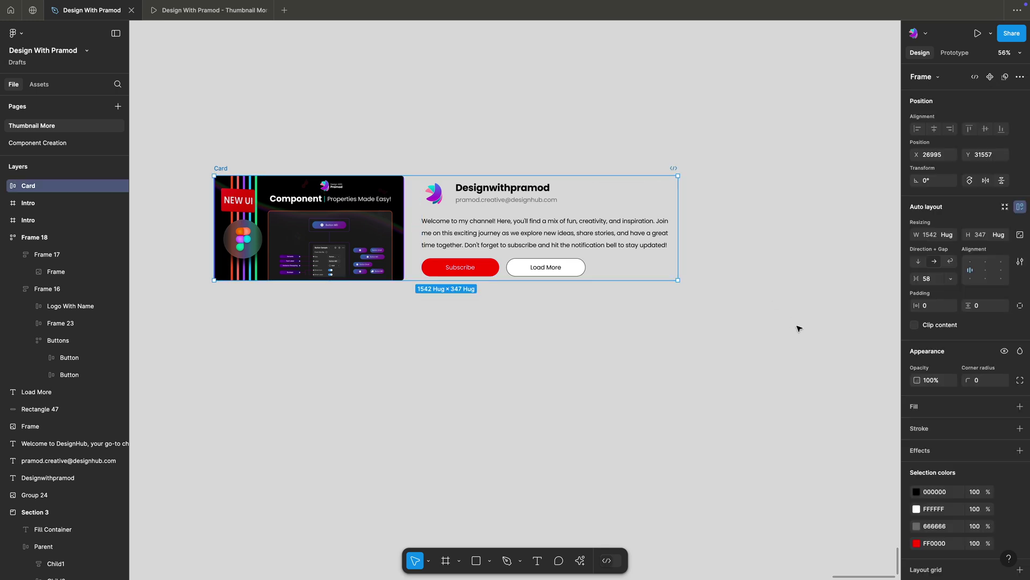
left_click(978, 310)
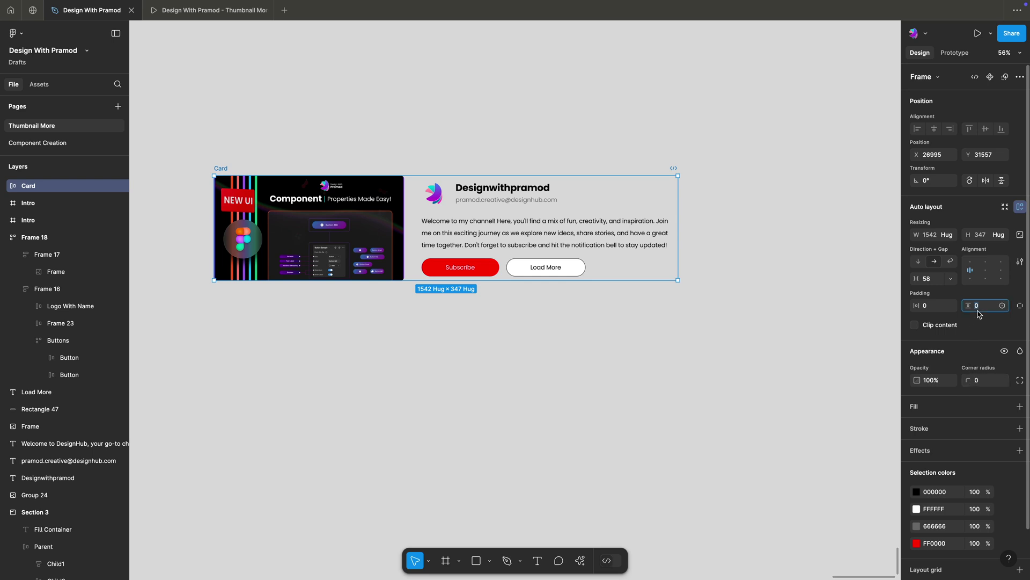
type("20")
key("Return")
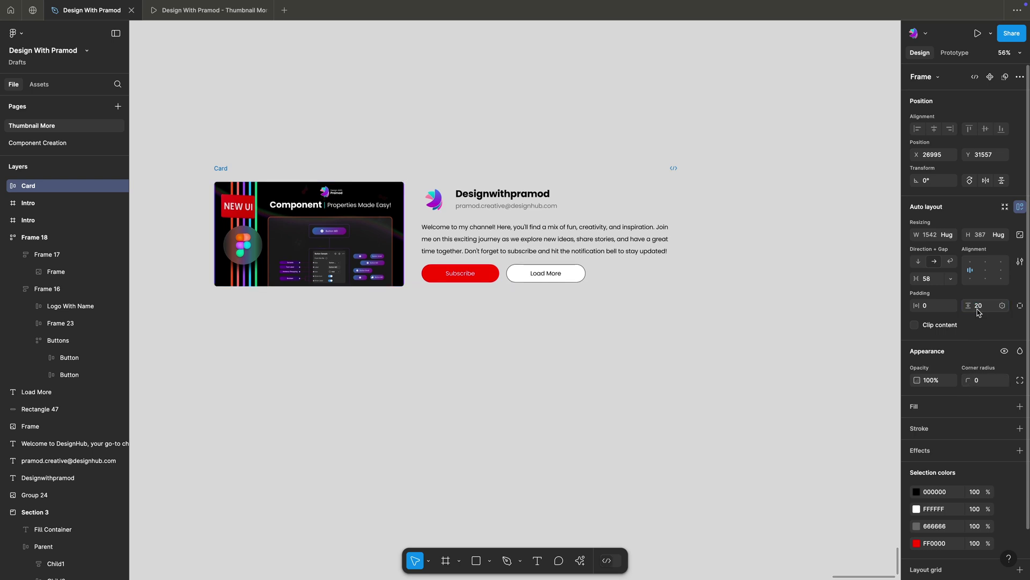
left_click(926, 307)
type("2")
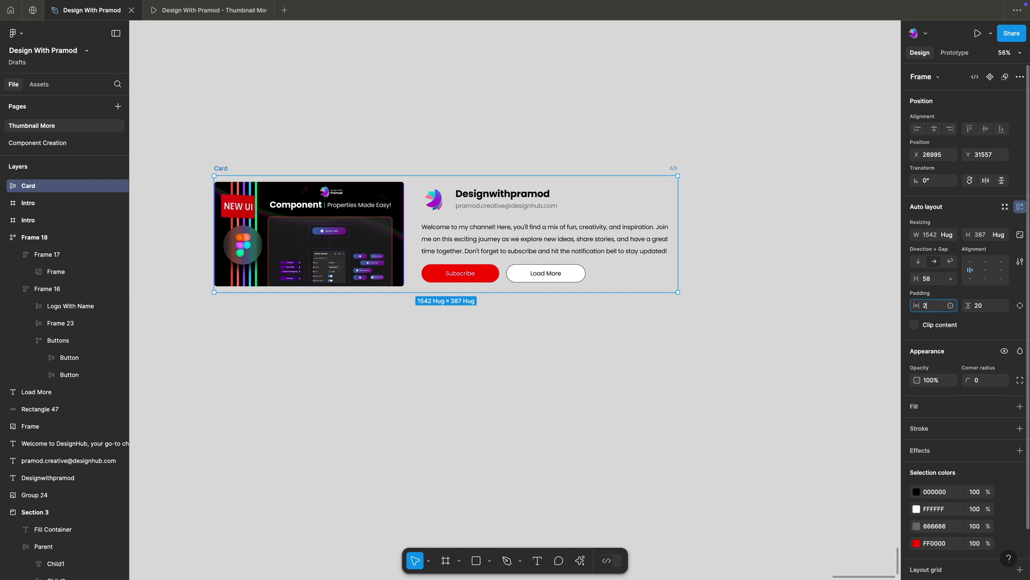
type("0")
key("Return")
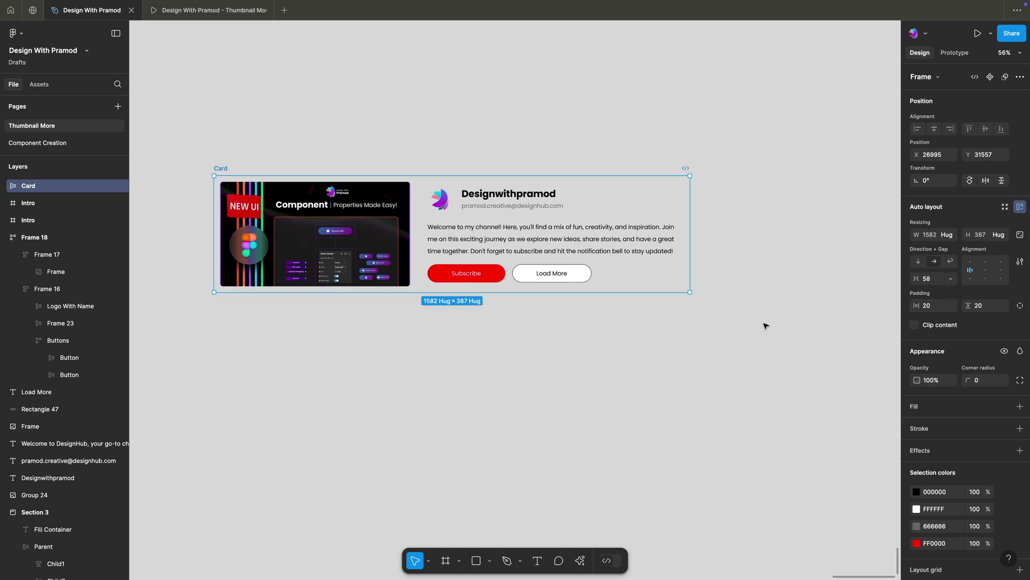
Add a white FFFFFF fill to the Card frame and set its corner radius to 10
left_click(925, 411)
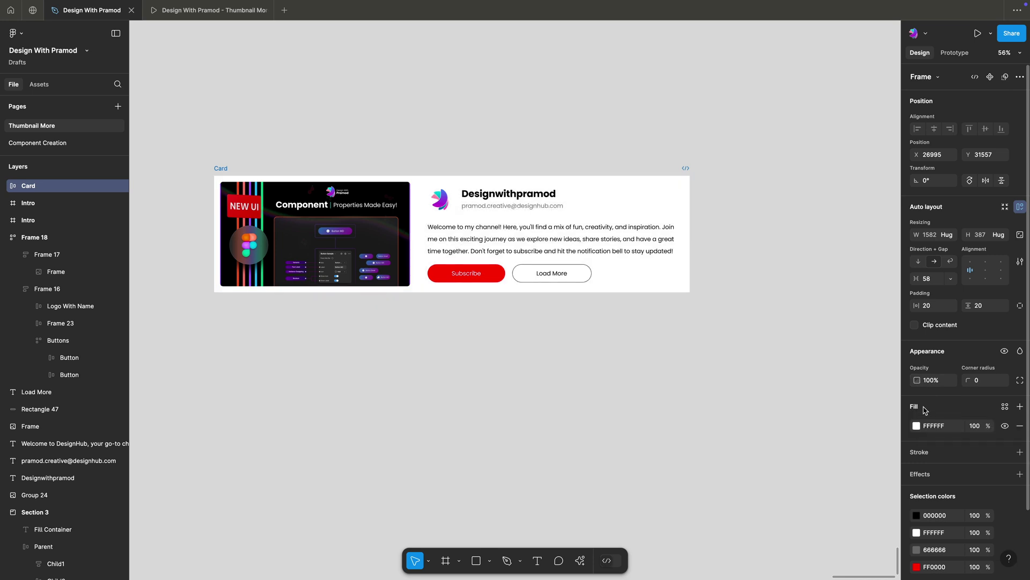
left_click(981, 381)
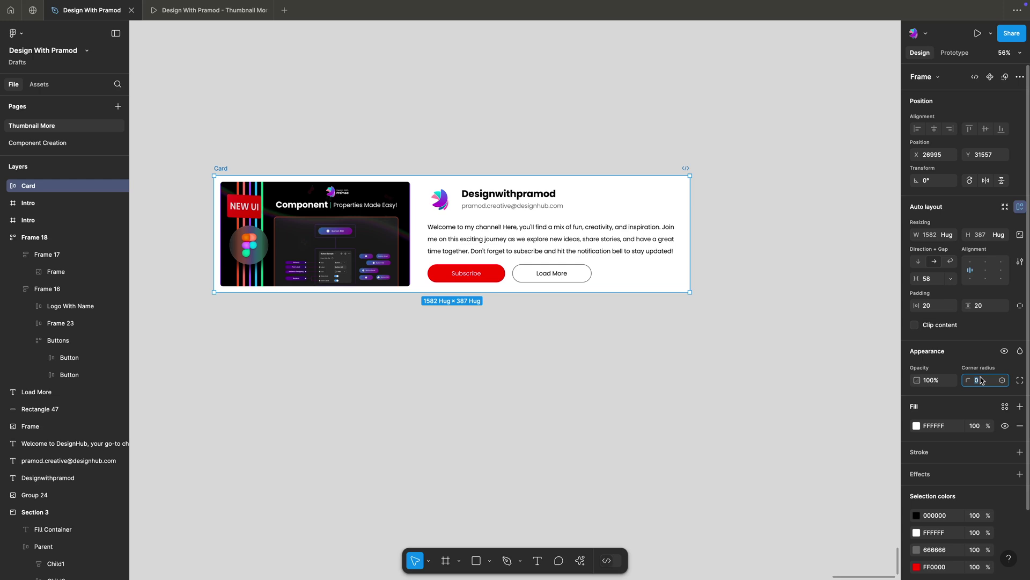
type("10")
key("Return")
Set the Card frame's horizontal and vertical padding to 40
left_click(938, 308)
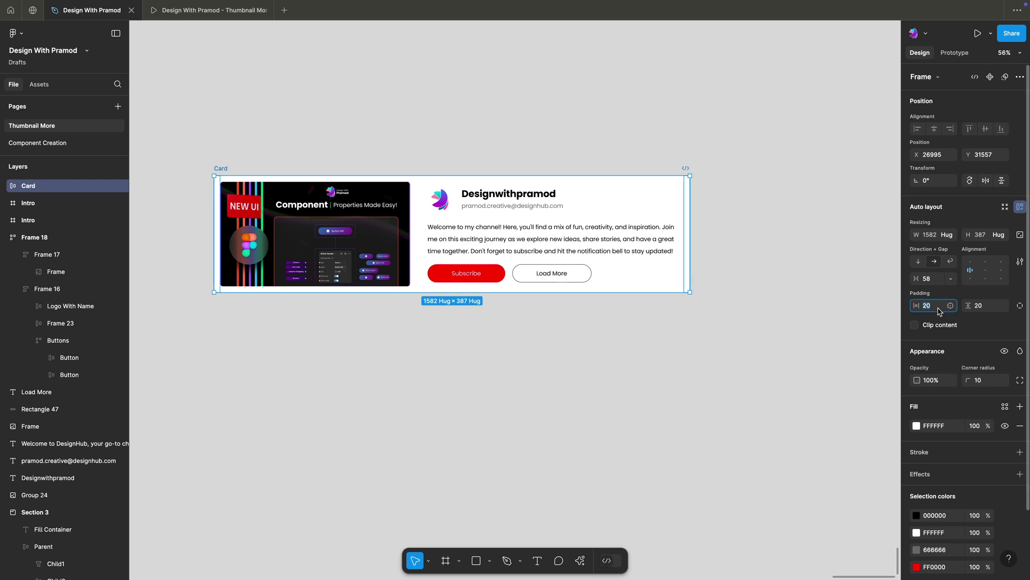
type("40")
key("Tab")
type("40")
key("Return")
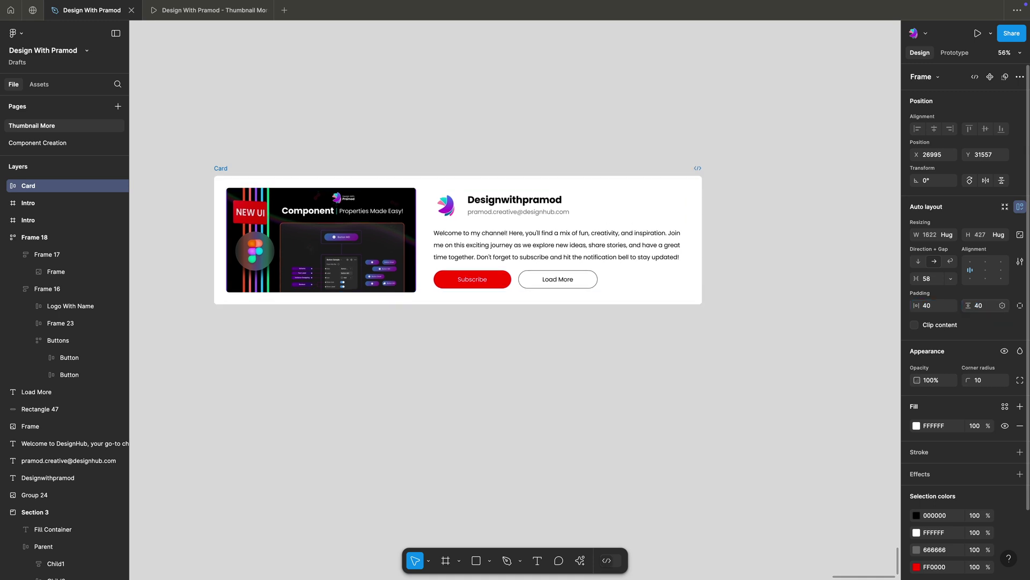
left_click(935, 307)
left_click(422, 118)
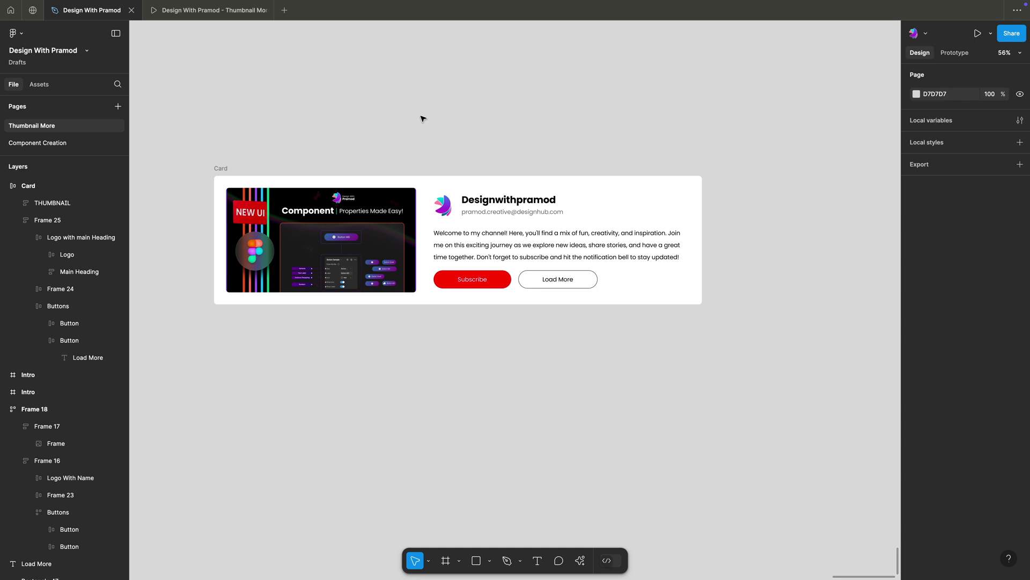
Narrow the Card frame from its right side until its edge meets the content frame
left_click(221, 169)
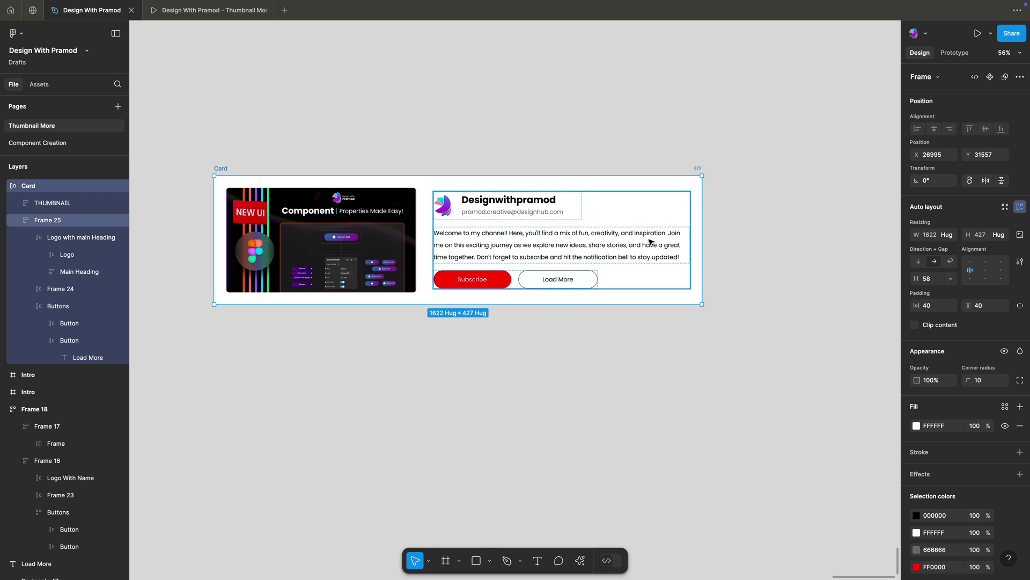
mouse_move(704, 239)
left_mouse_down()
mouse_move(875, 235)
mouse_move(352, 238)
mouse_move(781, 237)
mouse_move(689, 234)
left_mouse_up()
left_click(665, 150)
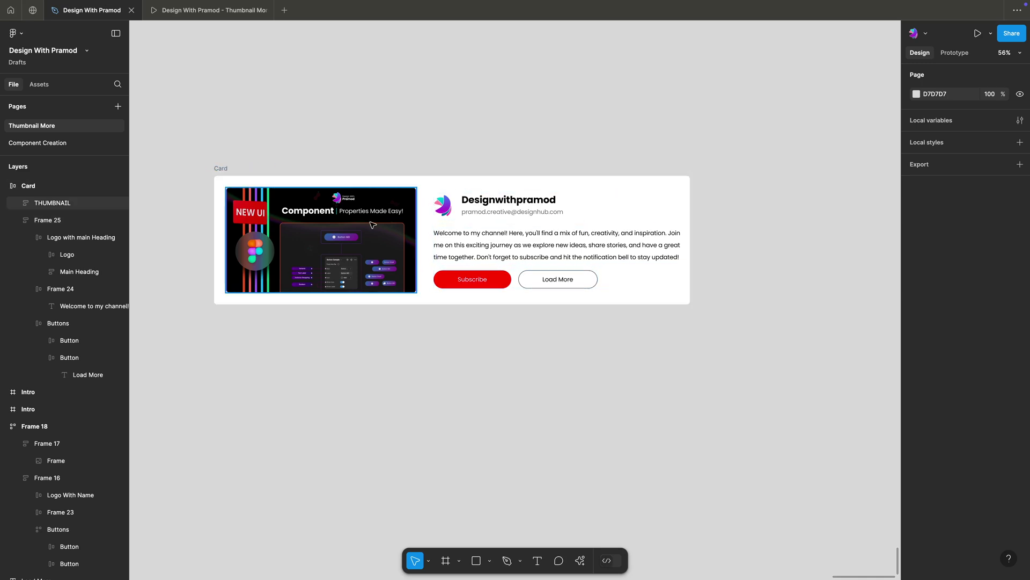
Set the width of the Logo with main Heading frame to Fill container
left_click(373, 224)
left_click(220, 168)
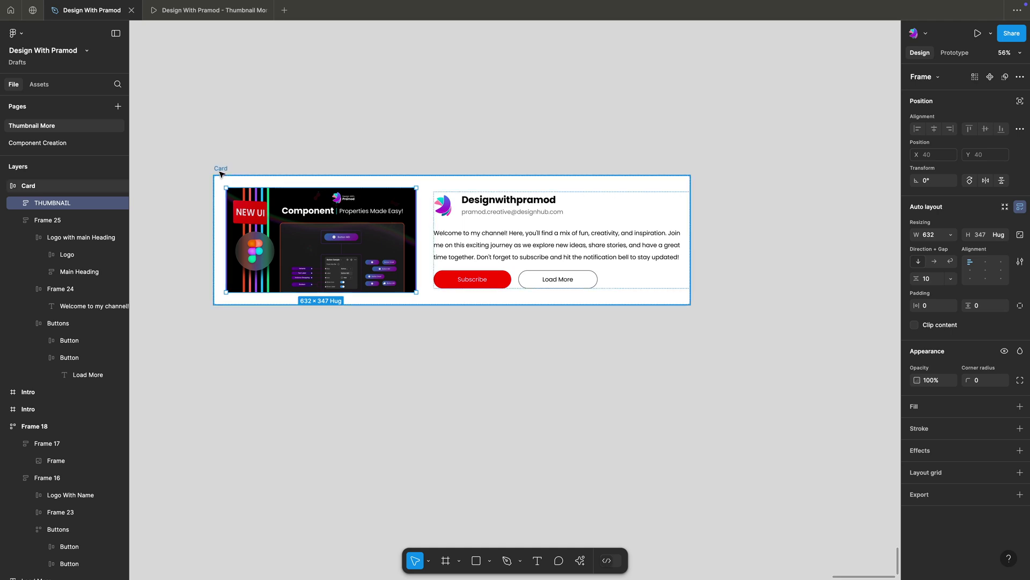
double_click(484, 211)
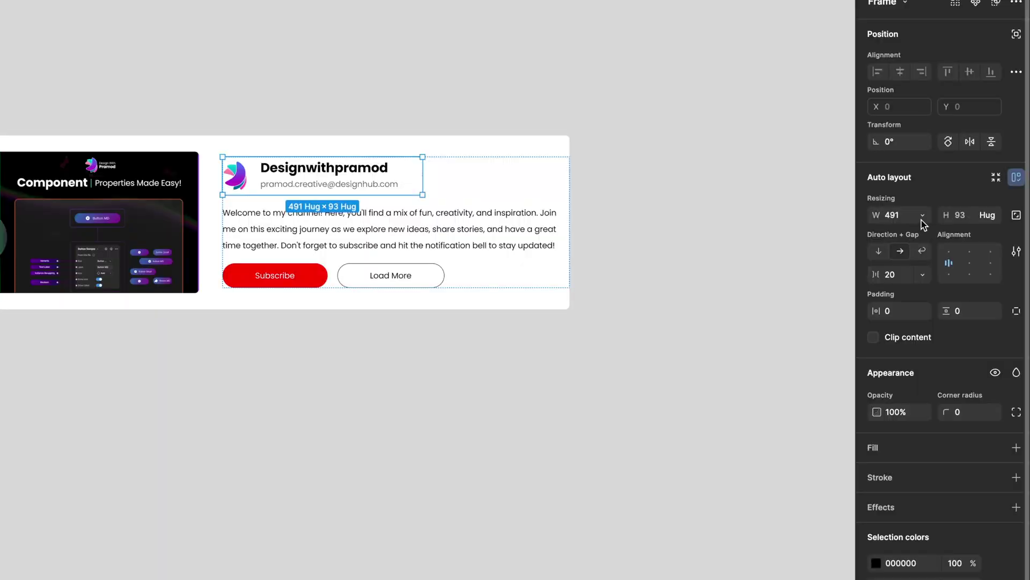
left_click(948, 236)
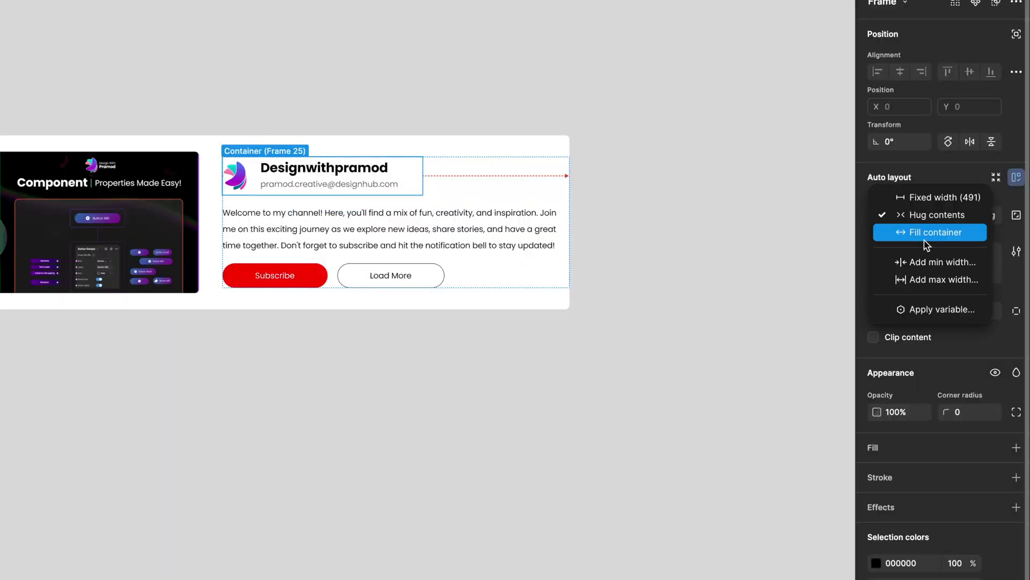
left_click(926, 239)
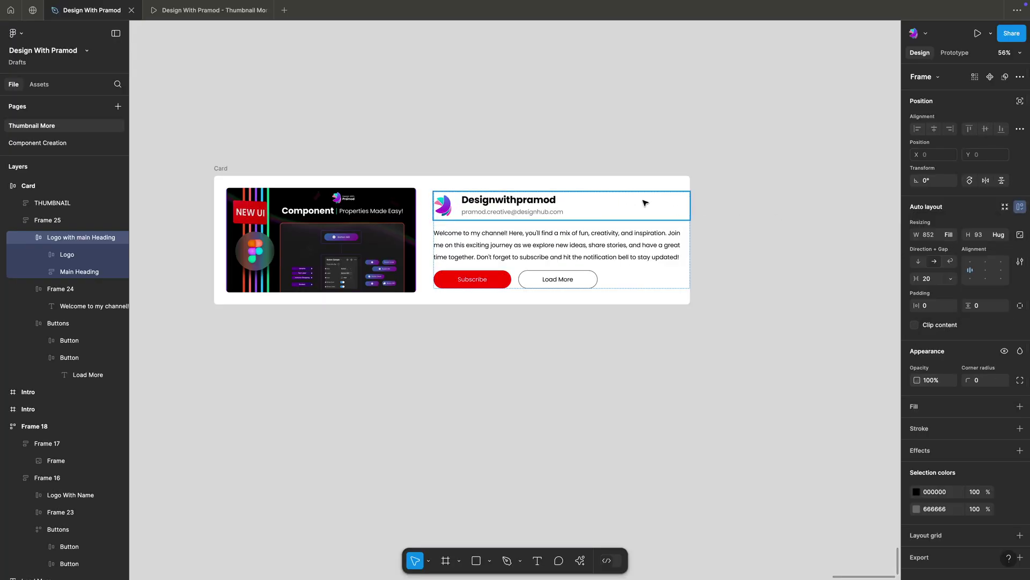
left_click(701, 209)
Set the width of the welcome paragraph text inside its frame to Fill container
left_click(566, 239)
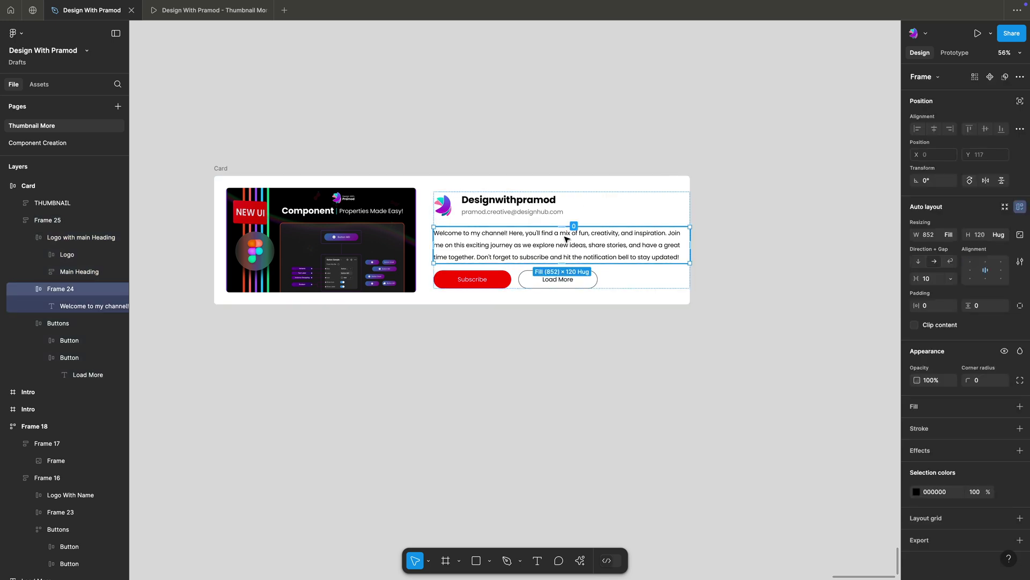
left_click(567, 238)
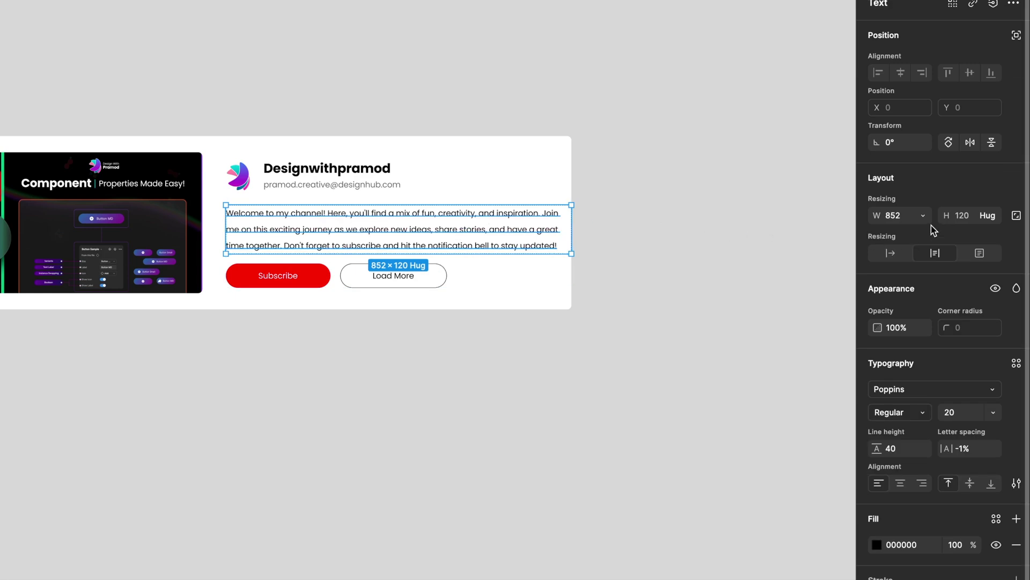
left_click(929, 216)
left_click(937, 232)
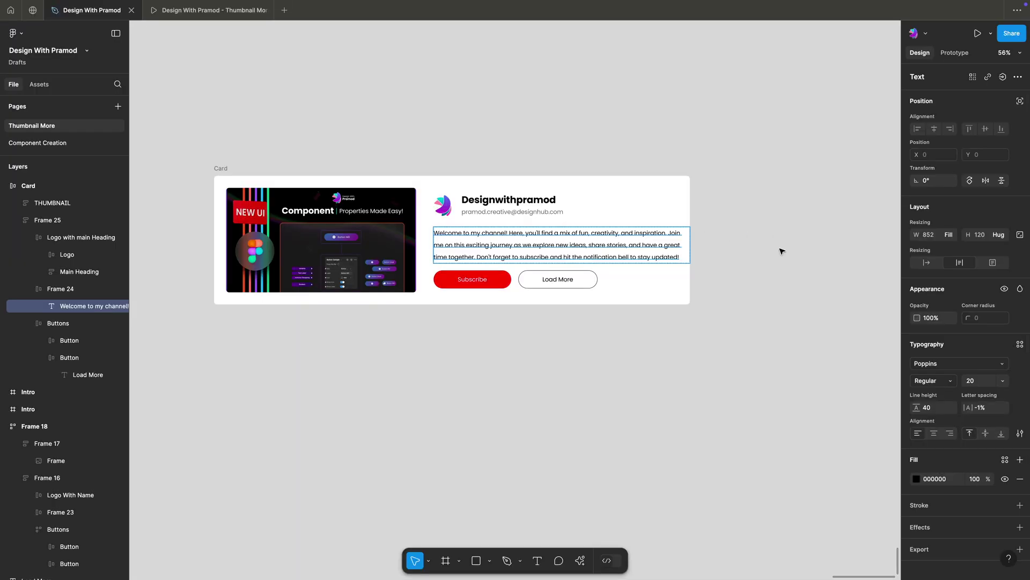
Set the width of the Buttons frame holding Subscribe and Load More to Fill container
left_click(694, 238)
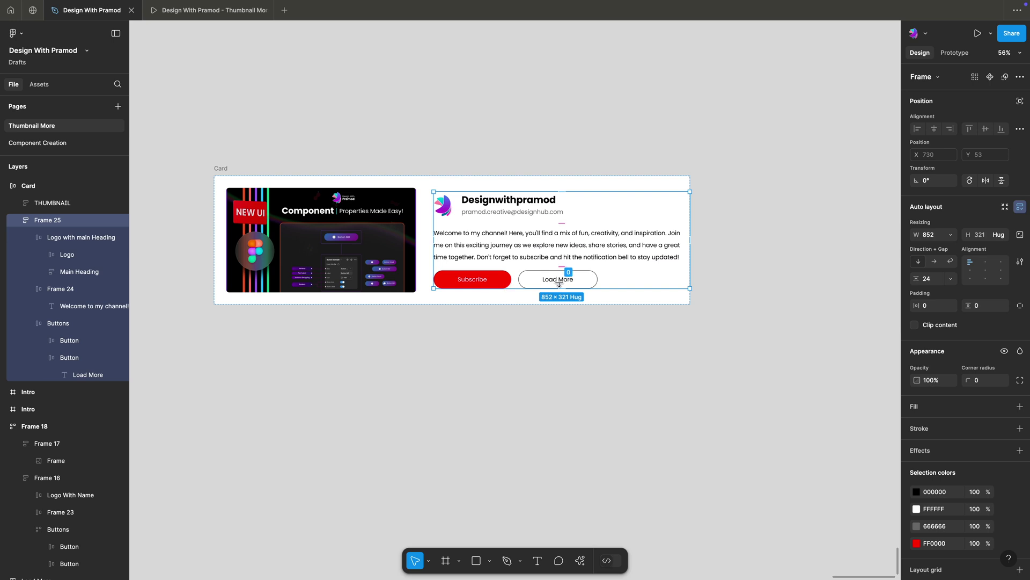
left_click(588, 279)
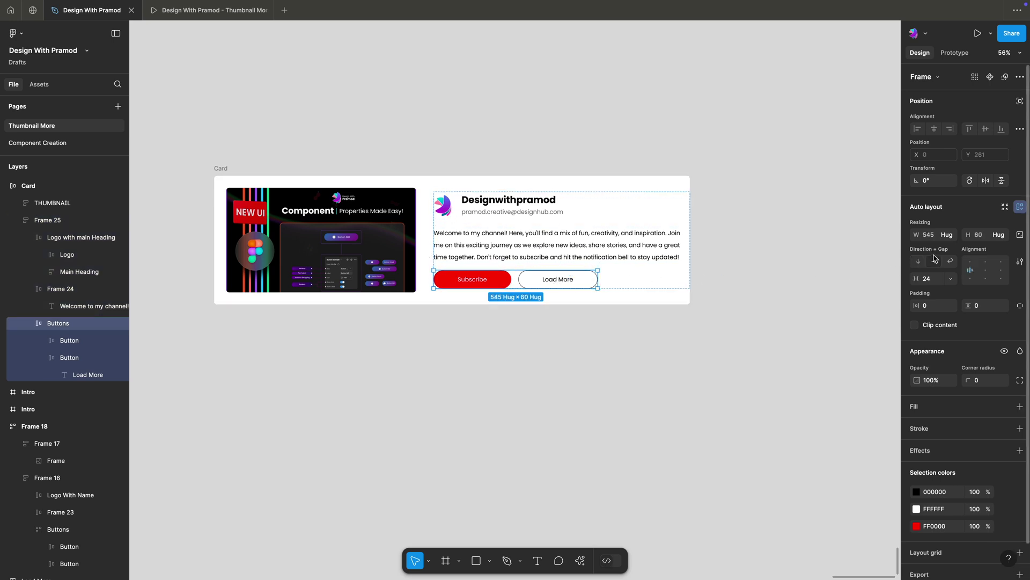
left_click(951, 235)
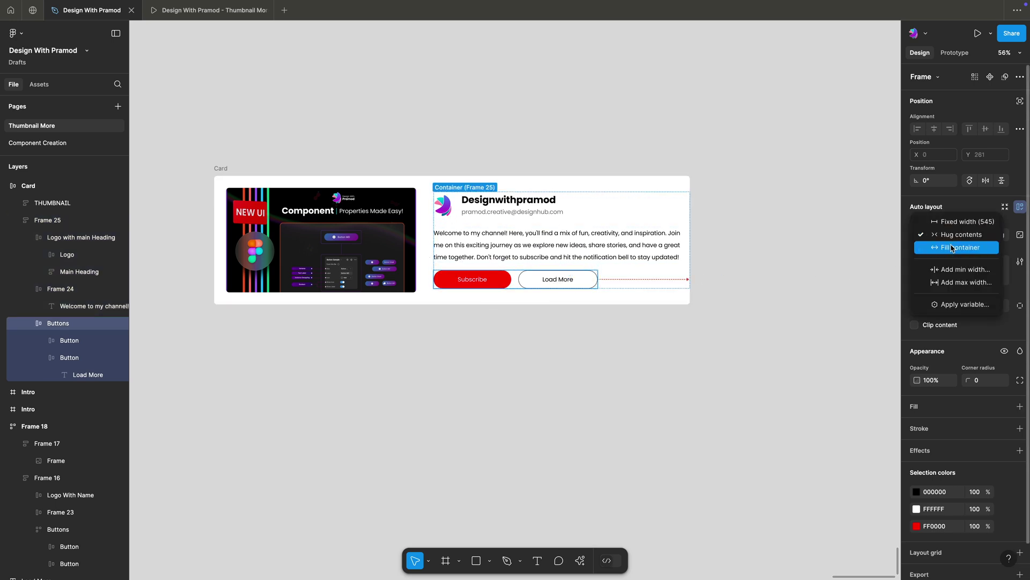
left_click(960, 261)
left_click(782, 230)
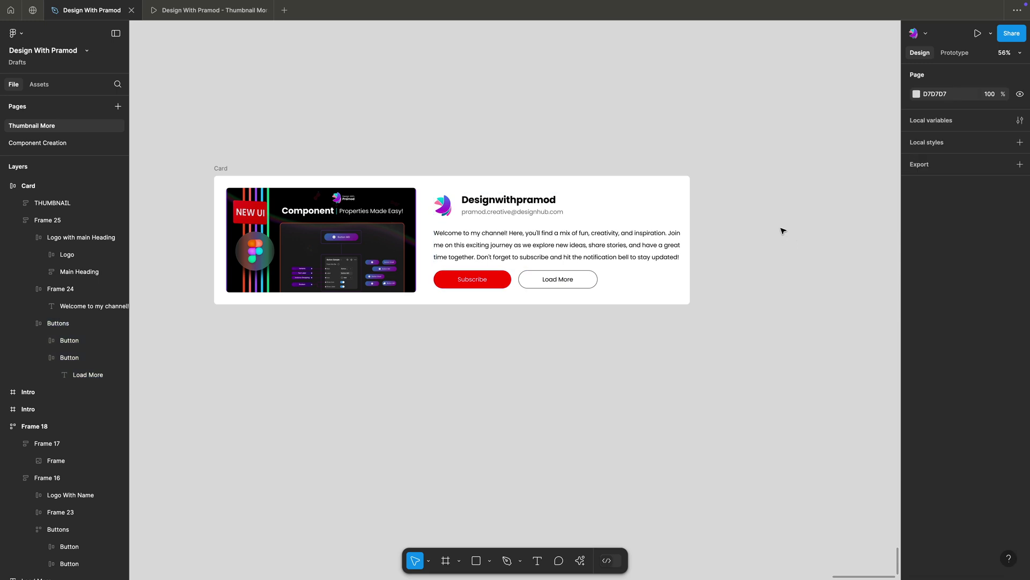
Set the width of the content frame holding the heading, paragraph and buttons to Fill container
left_click(514, 209)
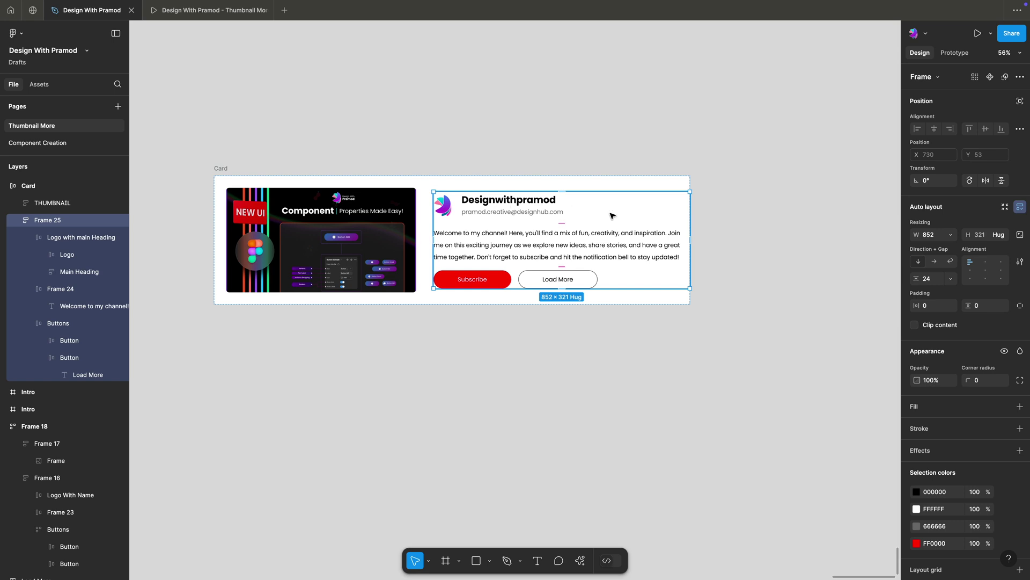
left_click(952, 235)
left_click(959, 260)
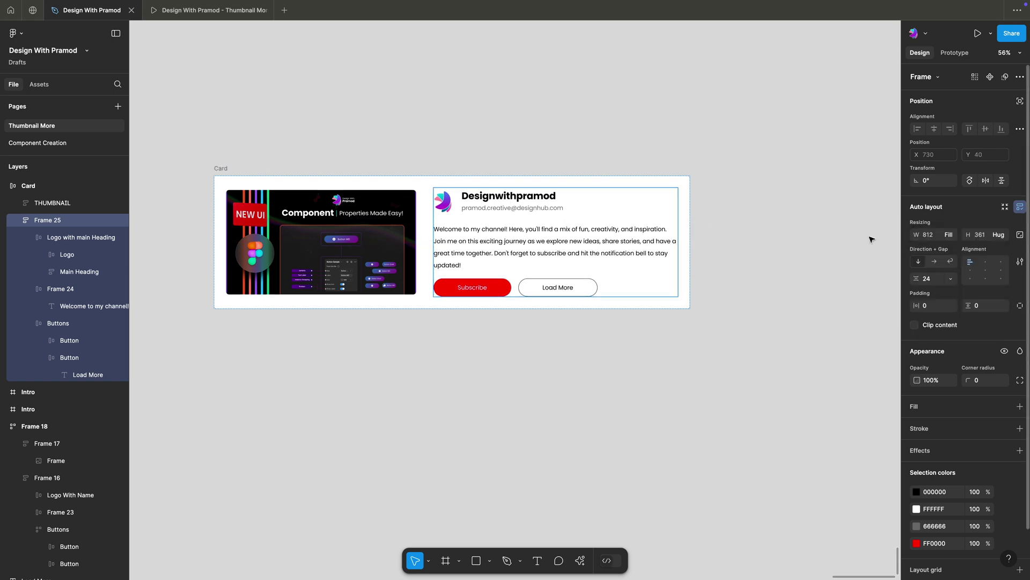
left_click(773, 217)
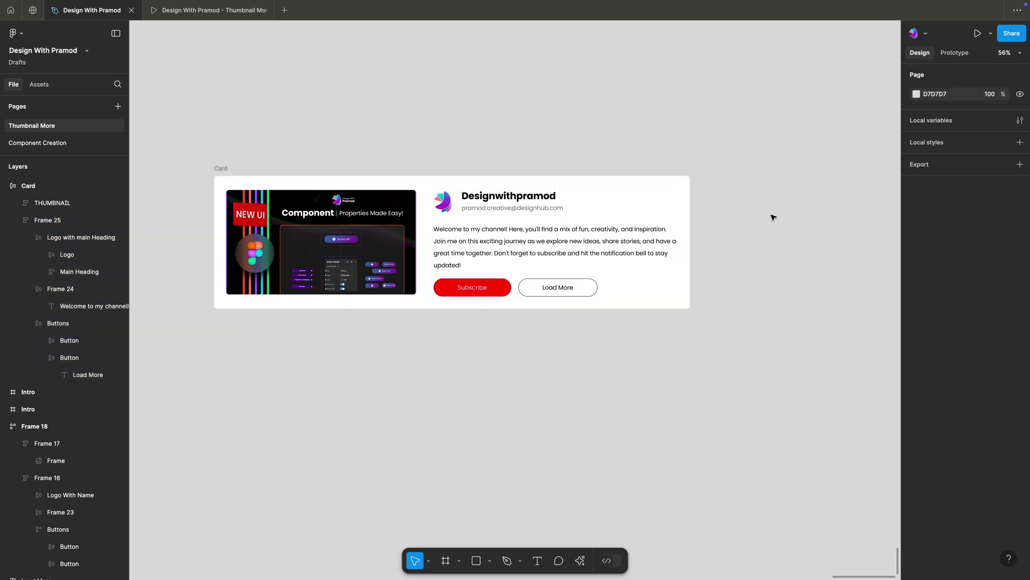
Widen the Card frame from its right side to test the content frame's fill behaviour
left_click(226, 167)
left_click_drag(690, 221, 738, 244)
left_click(605, 163)
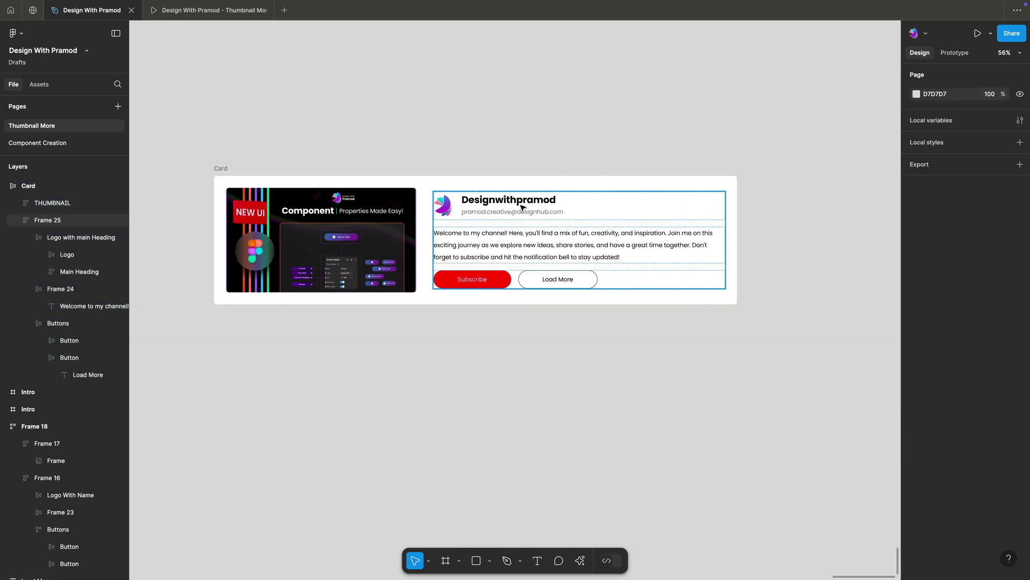
Examine the content frame's width sizing options and compare its width with that of the THUMBNAIL frame
left_click(522, 208)
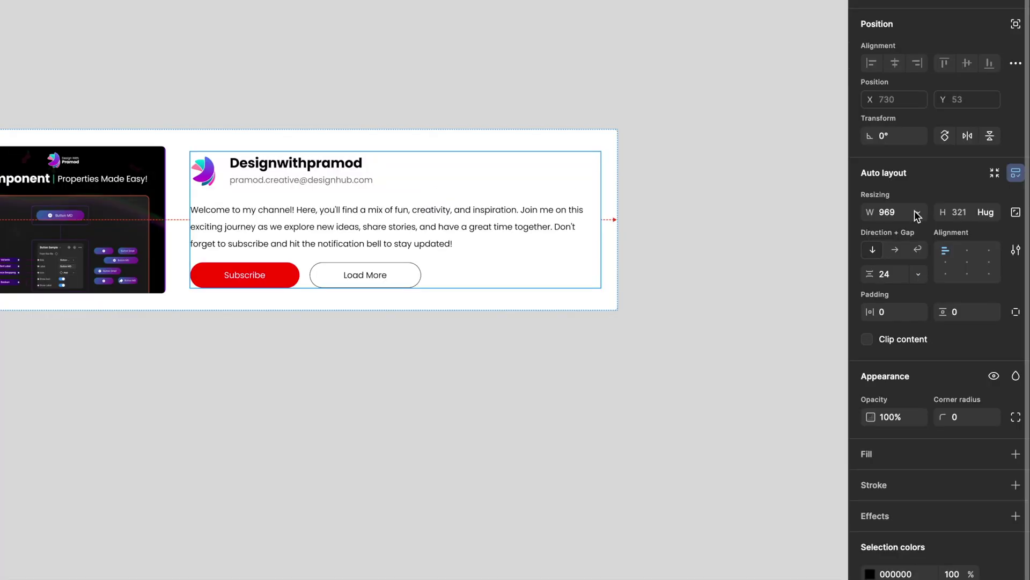
left_click(950, 235)
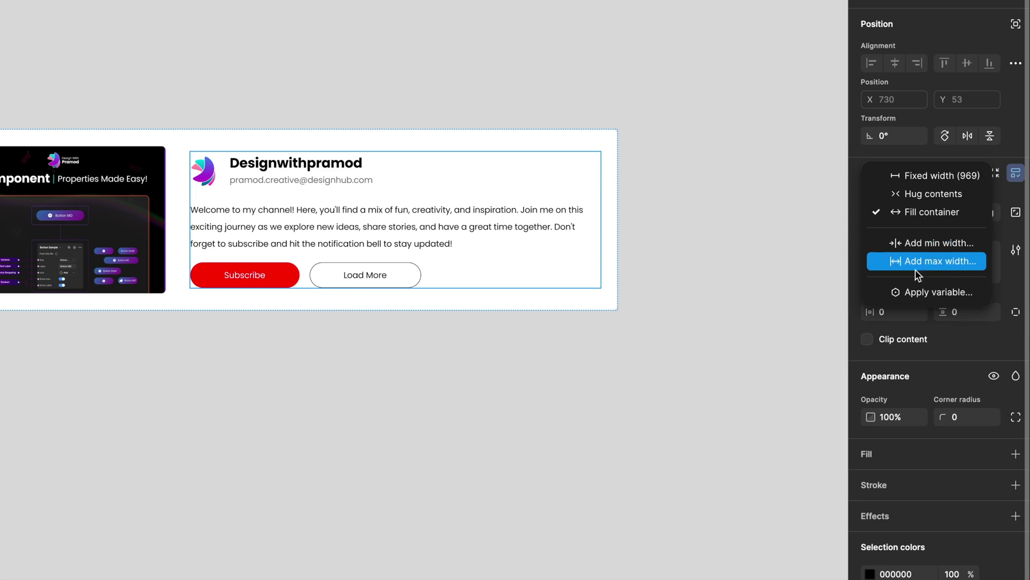
key("Escape")
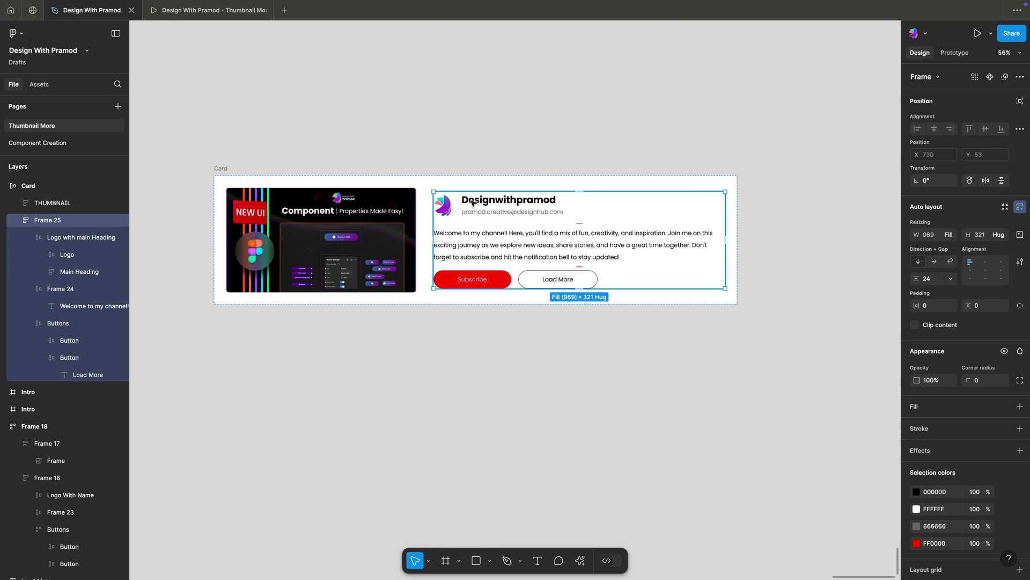
left_click(750, 177)
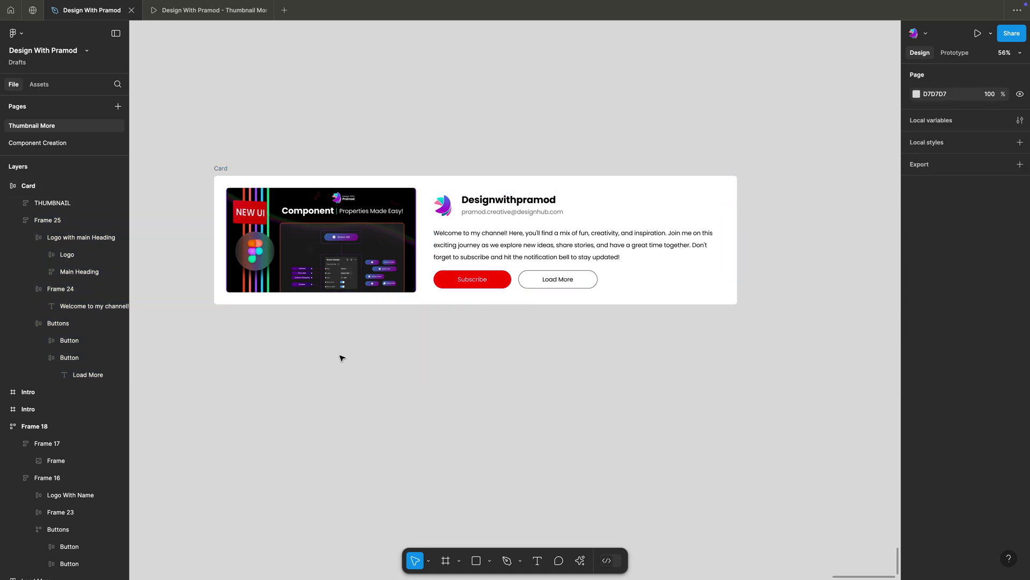
left_click(578, 287)
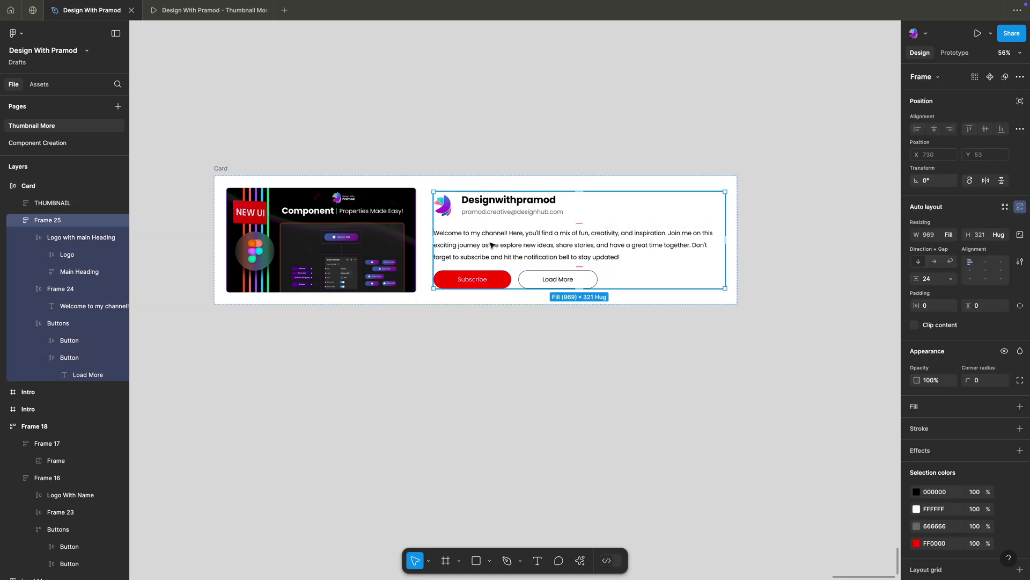
left_click(371, 240)
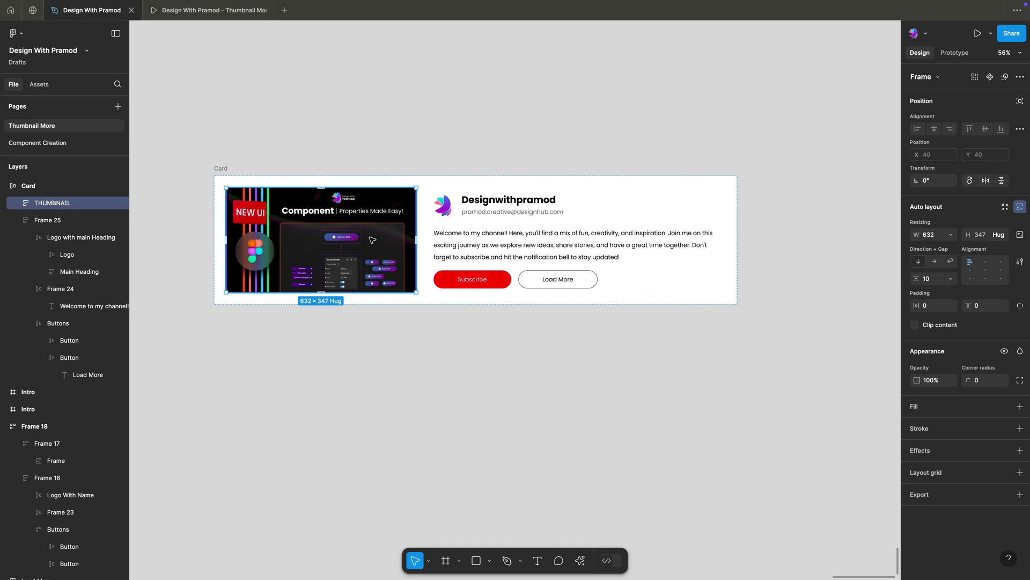
left_click(556, 199)
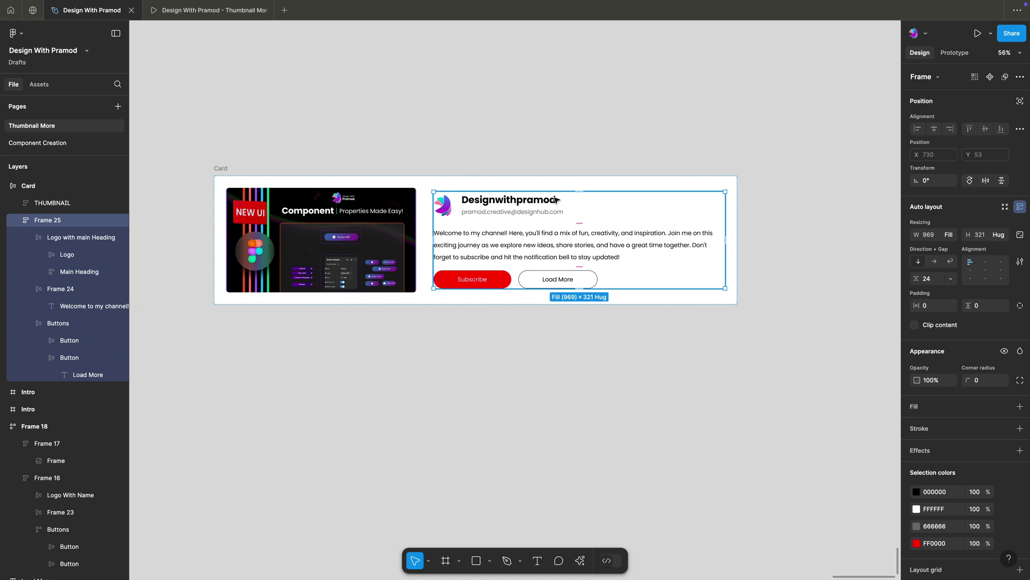
left_click(367, 222)
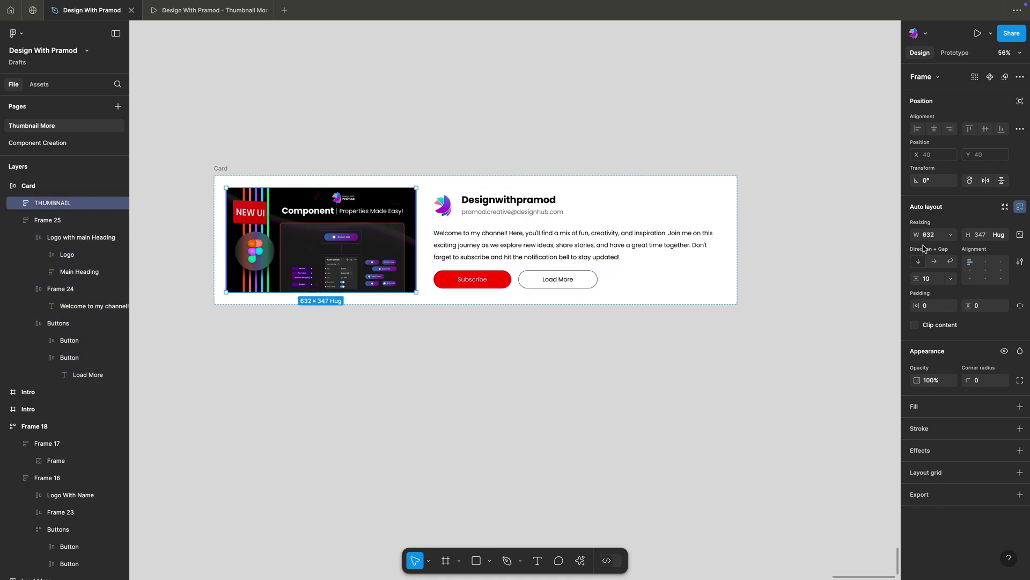
Add a minimum width of 632 to the content frame beside the thumbnail
left_click(556, 238)
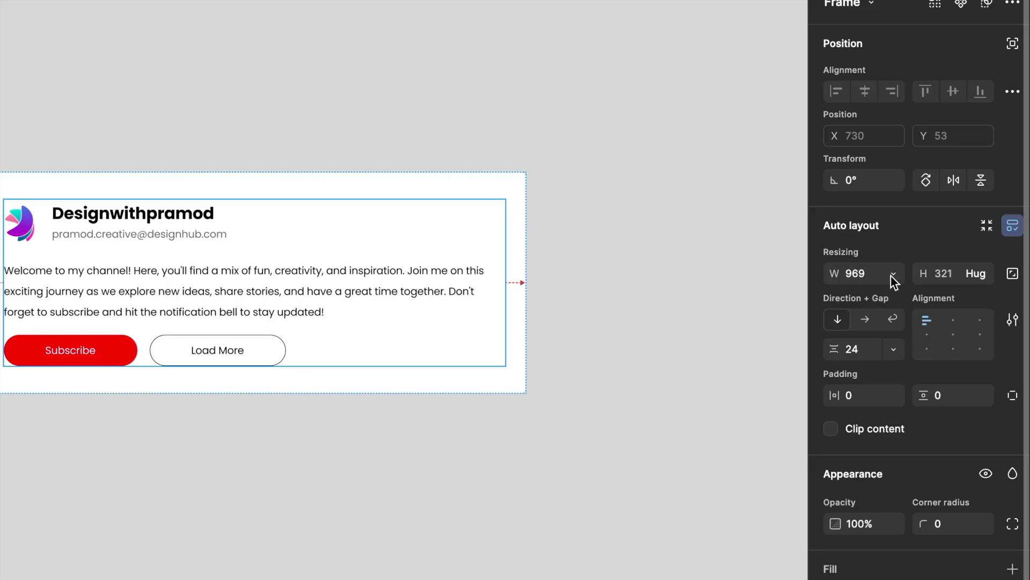
left_click(891, 274)
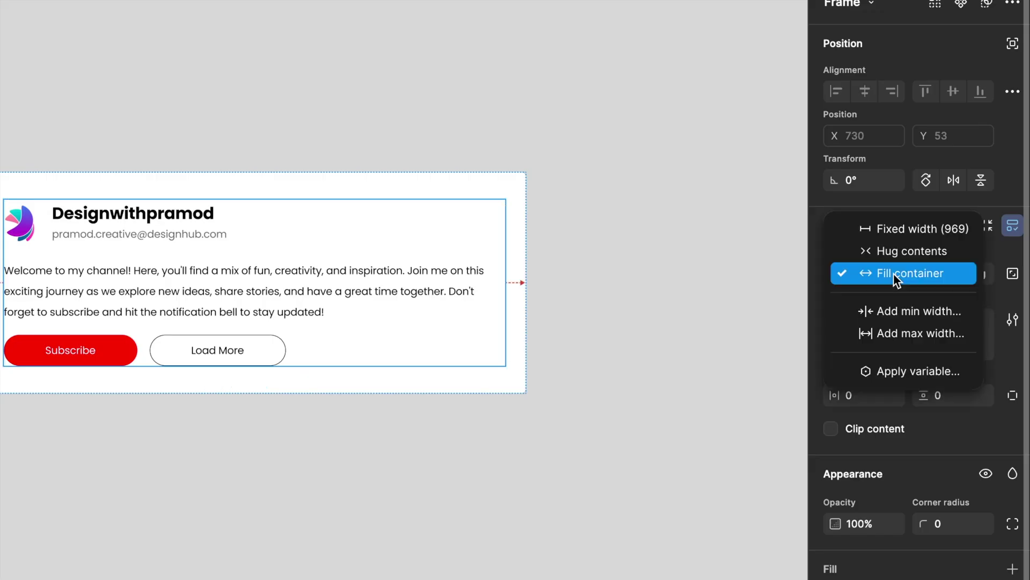
left_click(908, 314)
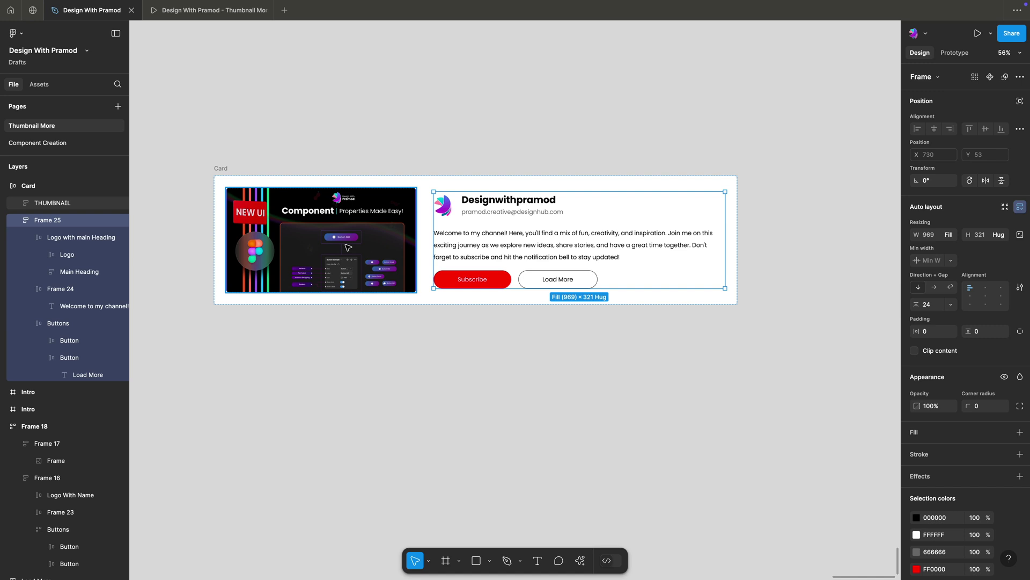
type("632")
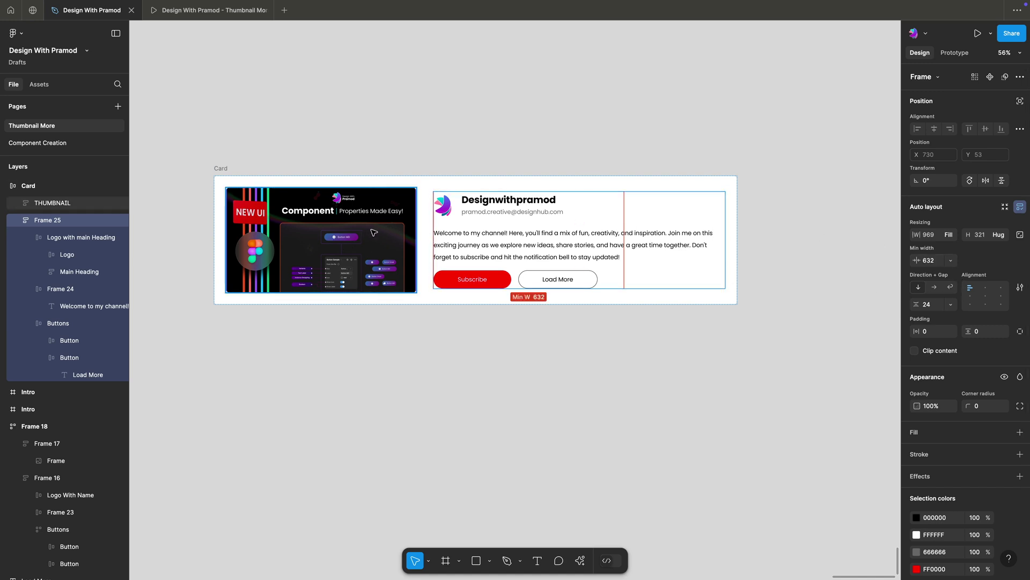
left_click(553, 131)
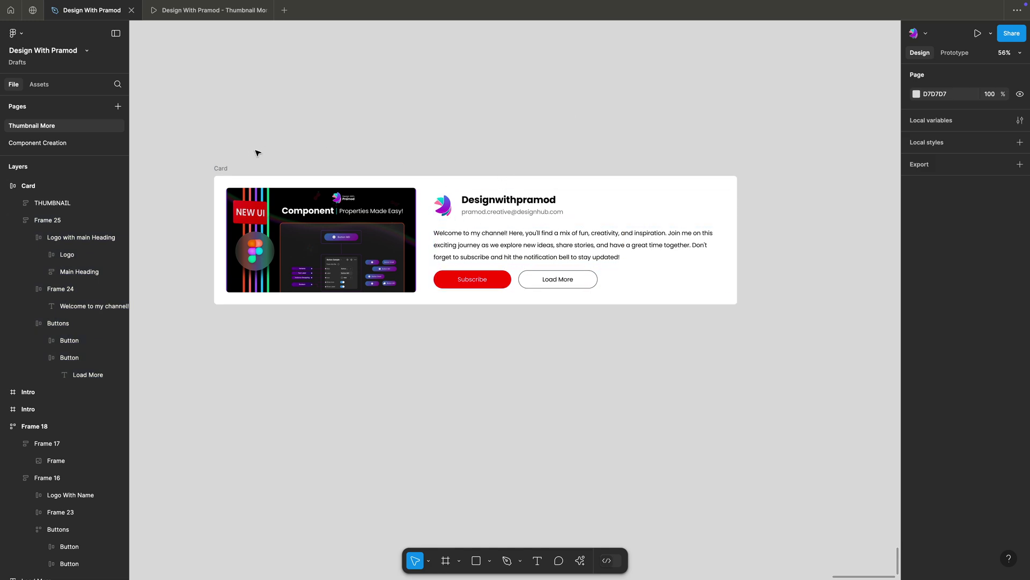
Narrow the Card frame to about 1459 wide and set its auto layout direction to Wrap
left_click(237, 164)
left_click_drag(732, 230, 653, 251)
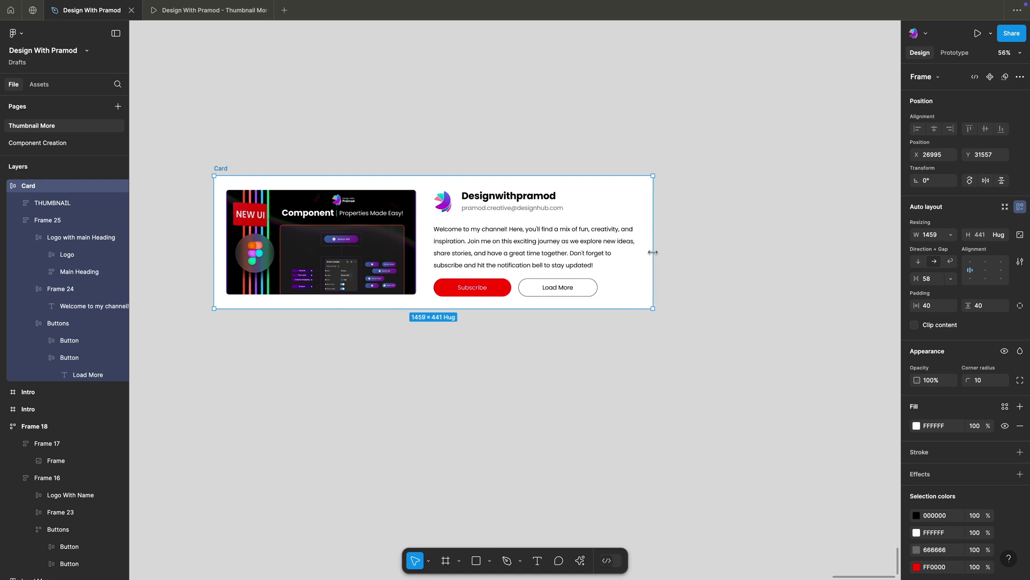
left_click(382, 154)
left_click(224, 172)
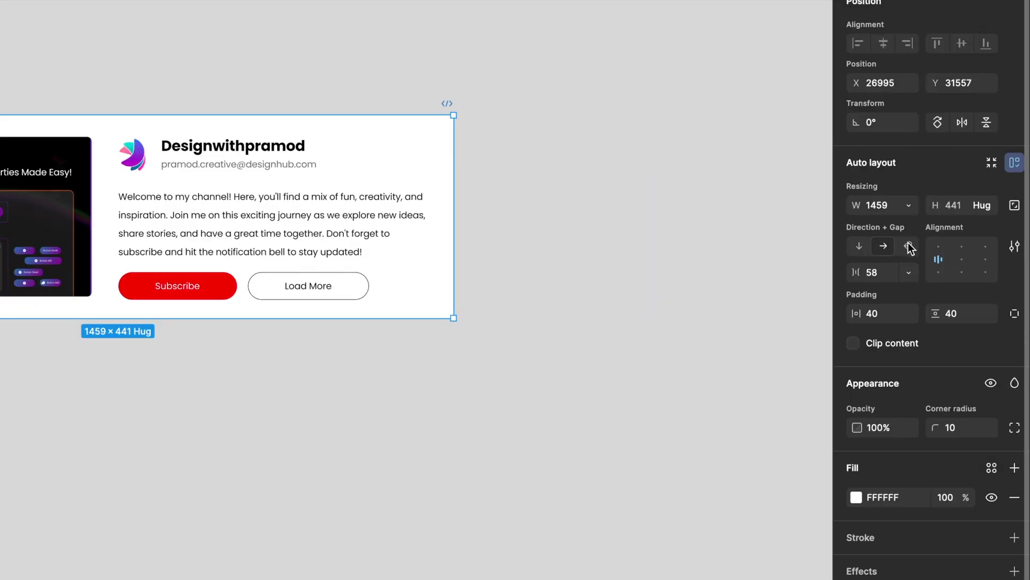
left_click(908, 245)
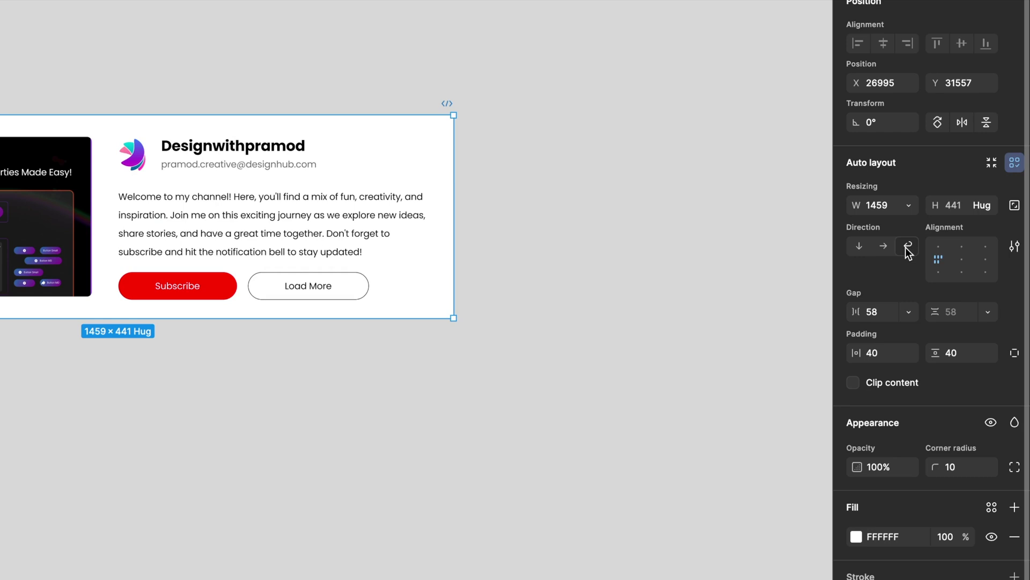
left_click(561, 63)
Test the Card's wrapping by narrowing it to about 687 wide and widening it again from its right side
left_click_drag(454, 187, 311, 188)
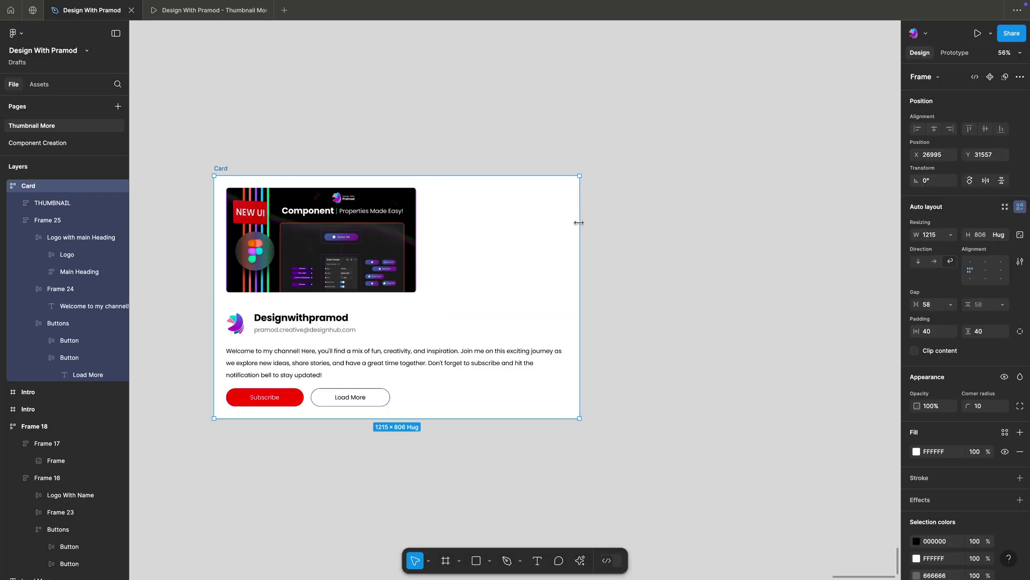
left_click_drag(561, 222, 421, 238)
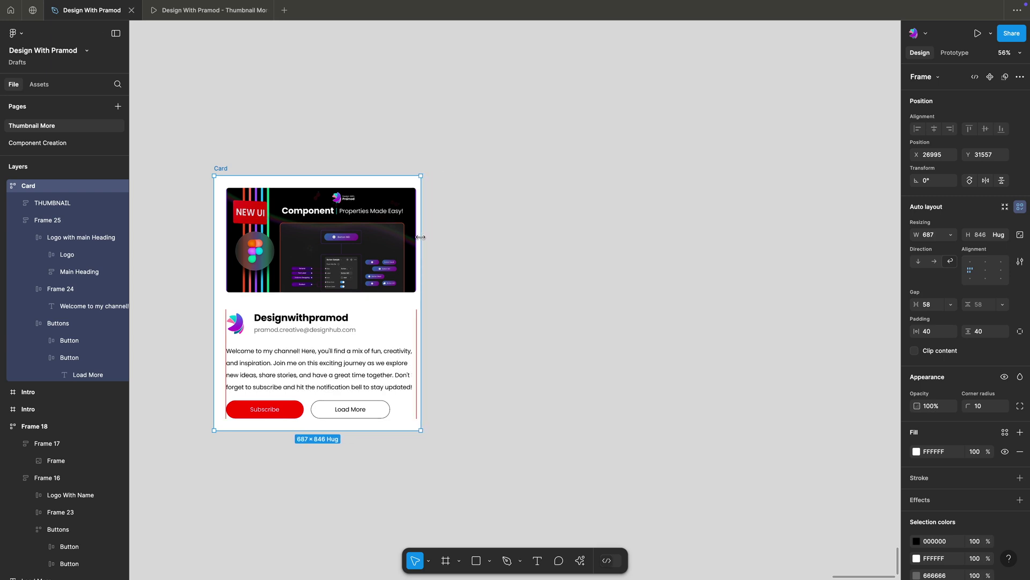
left_click(573, 315)
left_click(419, 250)
left_click_drag(421, 249, 564, 263)
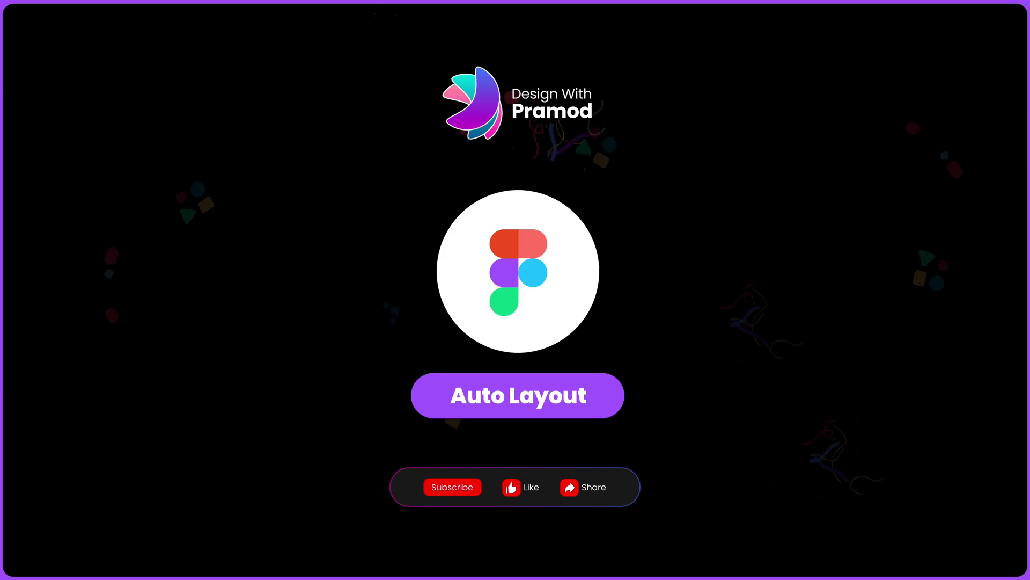